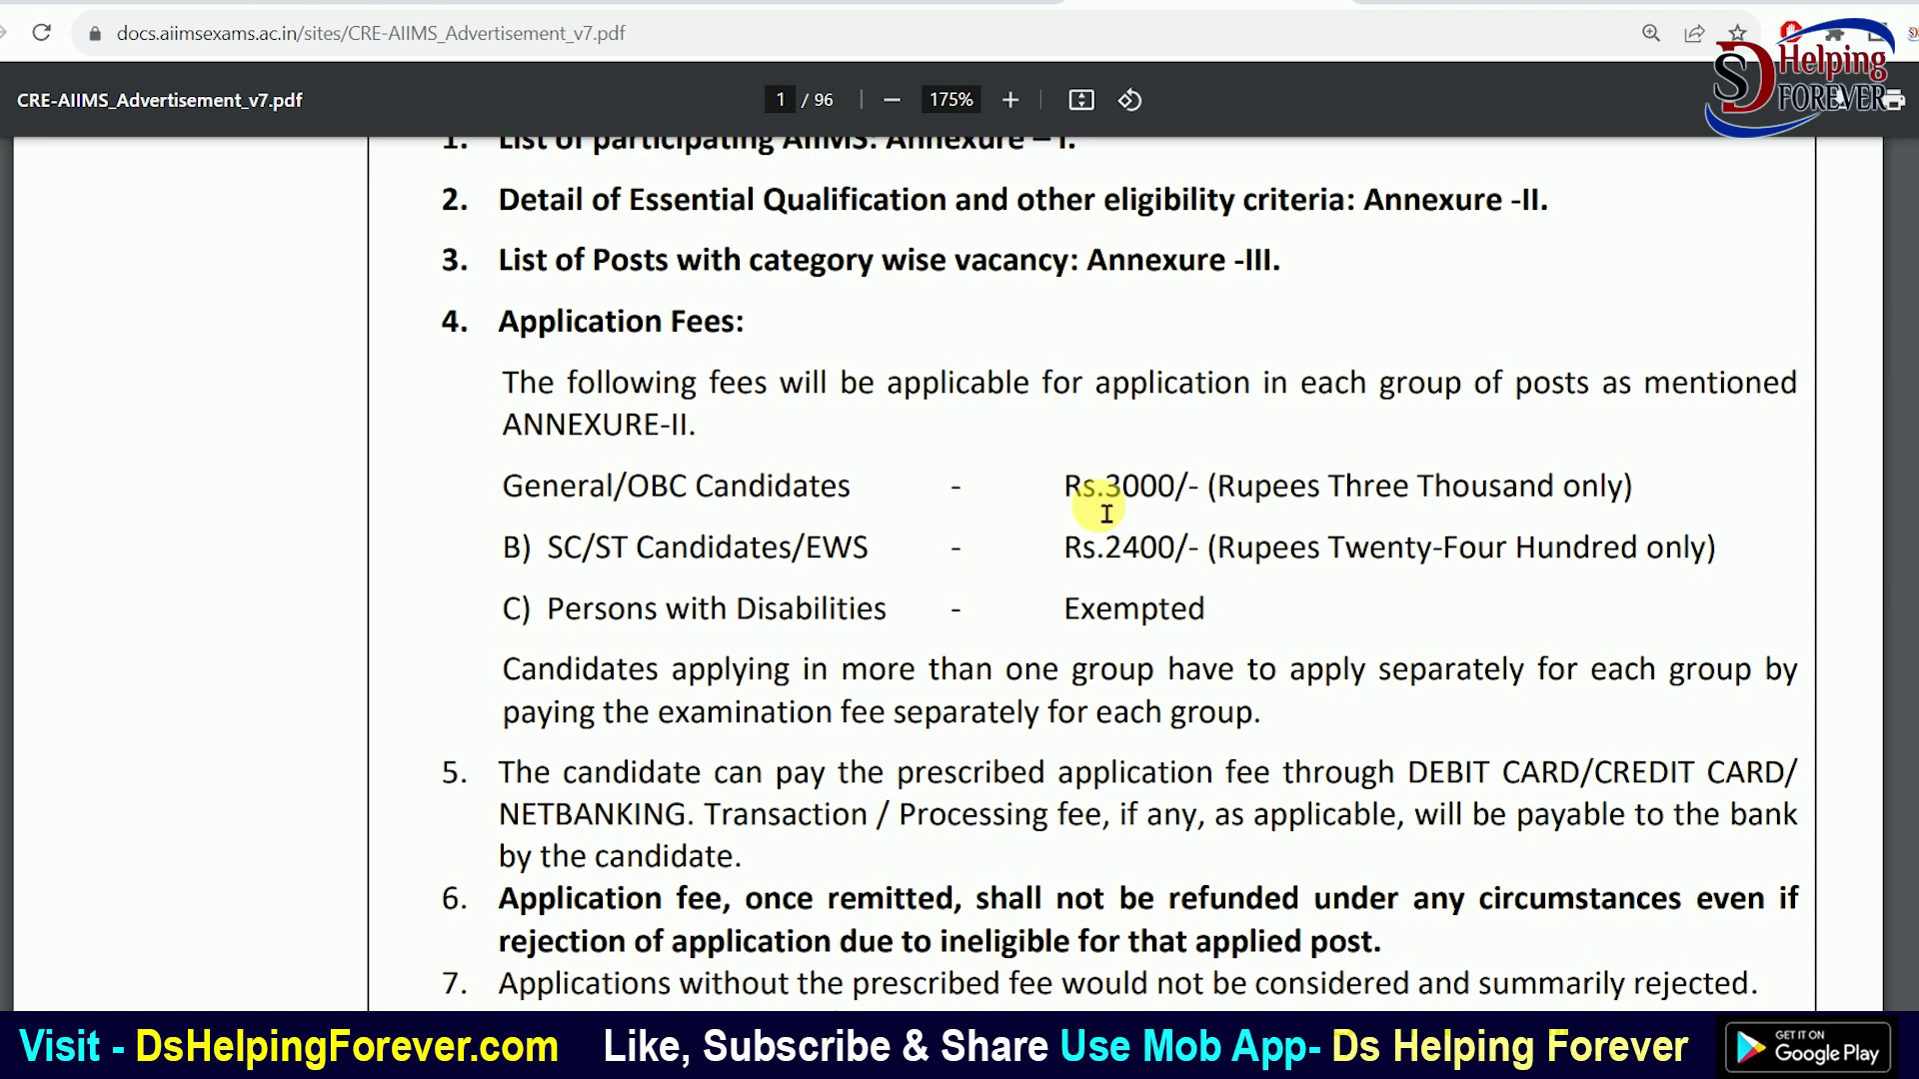
Review the application fees for each candidate category and the payment rules in the CRE-AIIMS advertisement
scroll(1106, 514, down, 10)
scroll(1106, 544, up, 9)
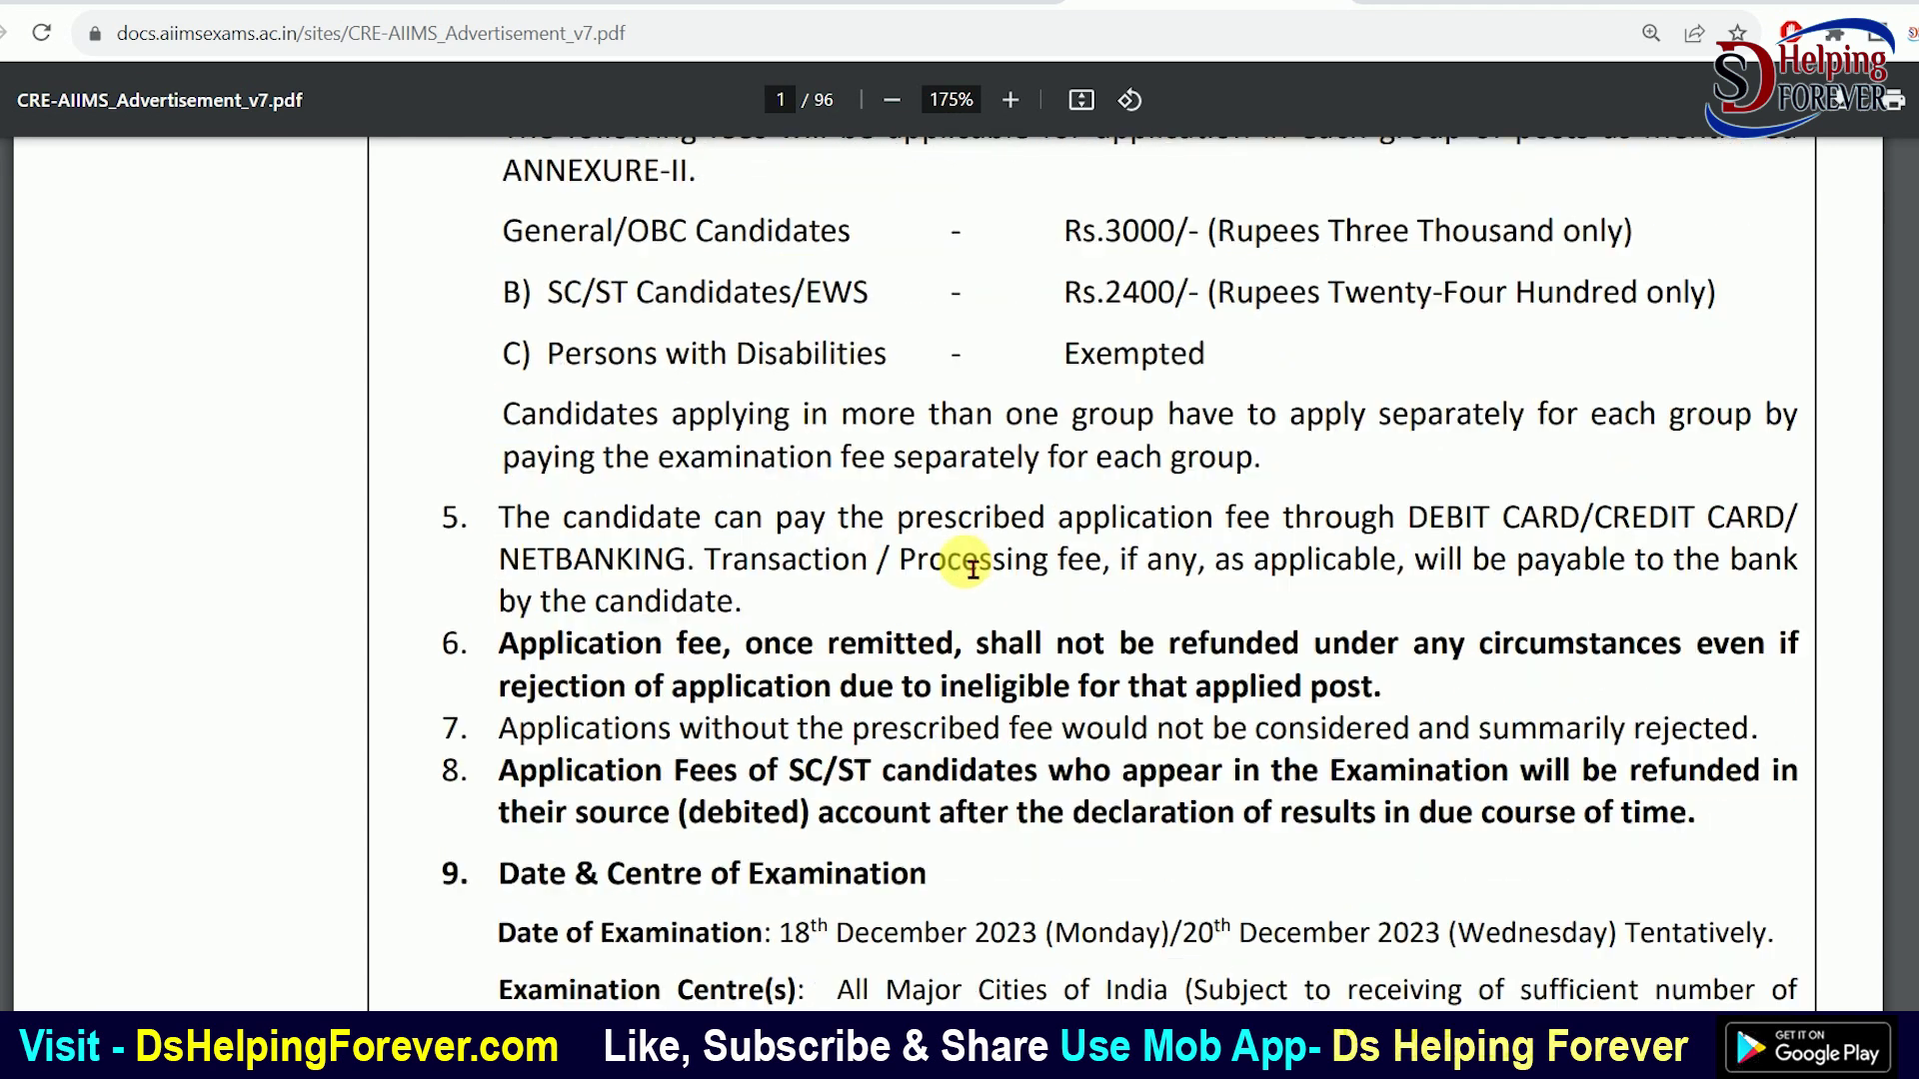
drag(649, 484, 861, 484)
click(861, 484)
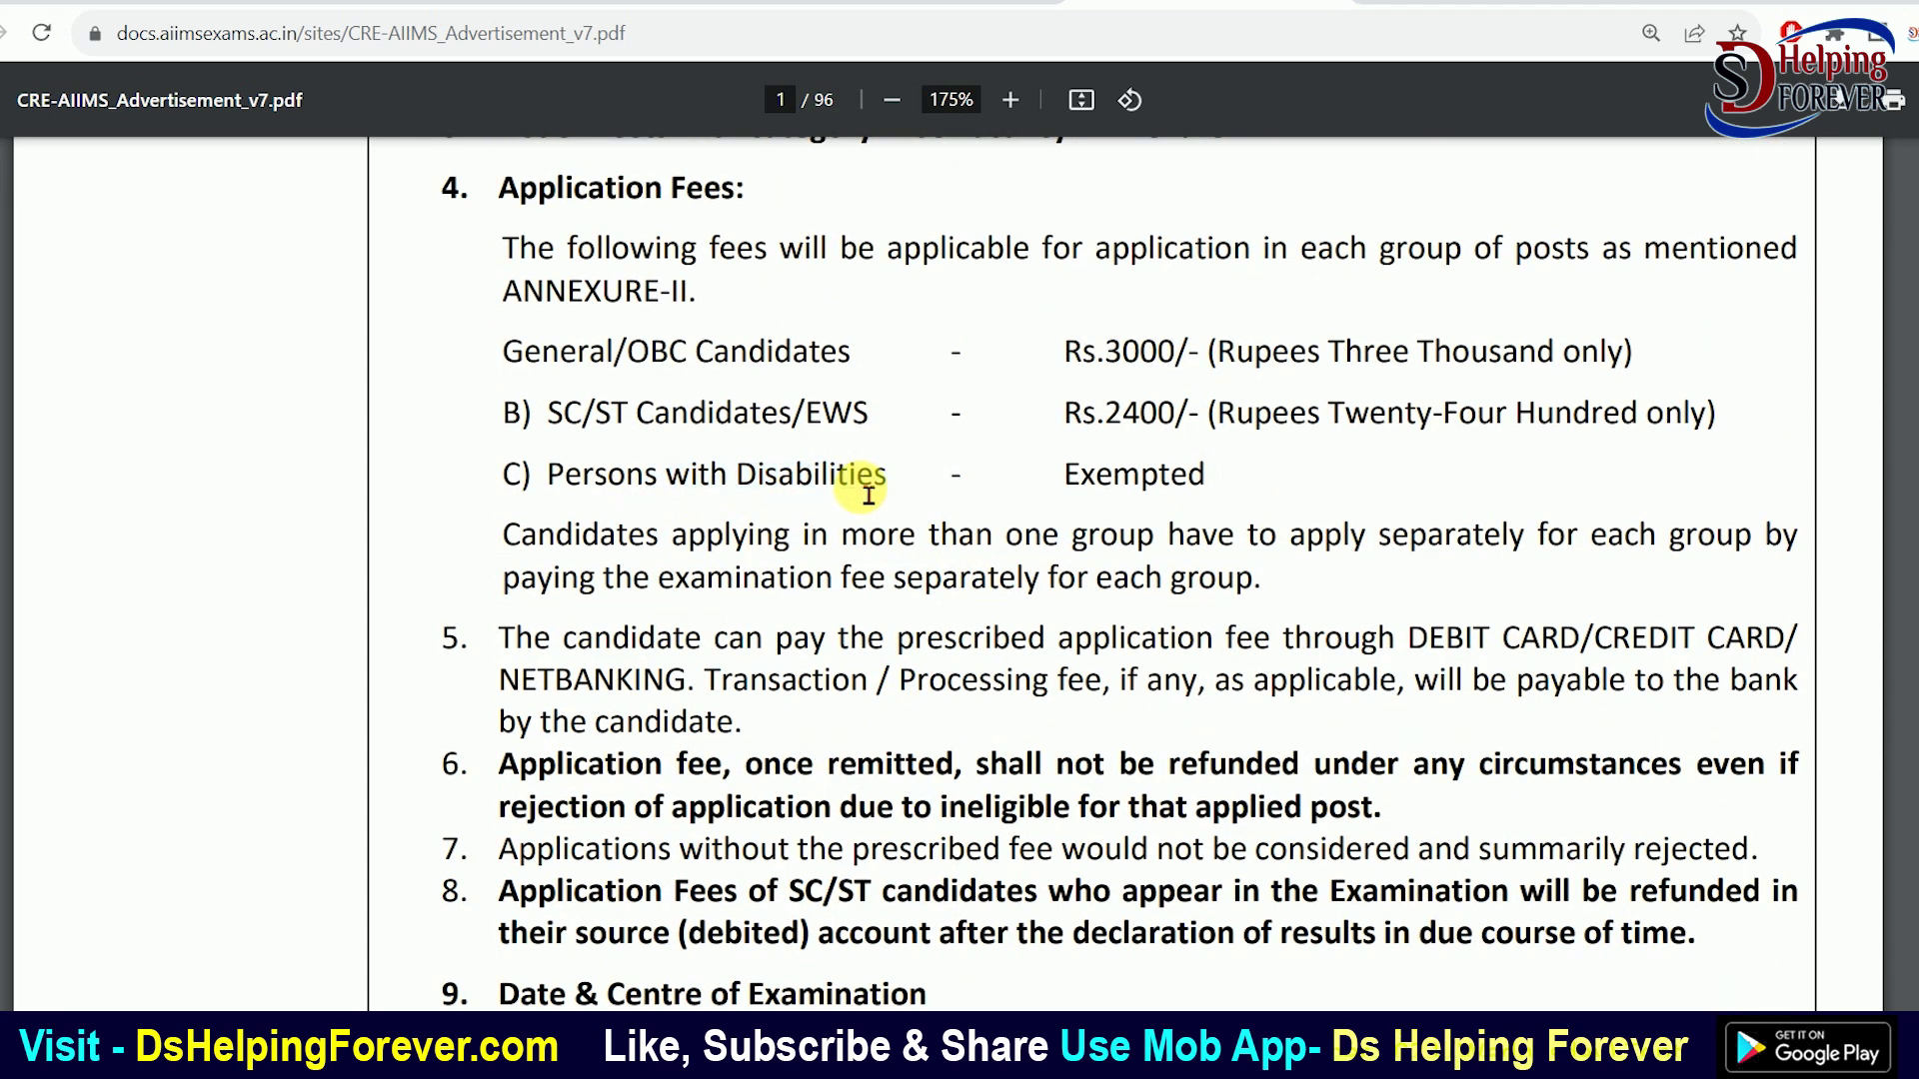
scroll(1221, 499, down, 15)
scroll(1221, 512, down, 12)
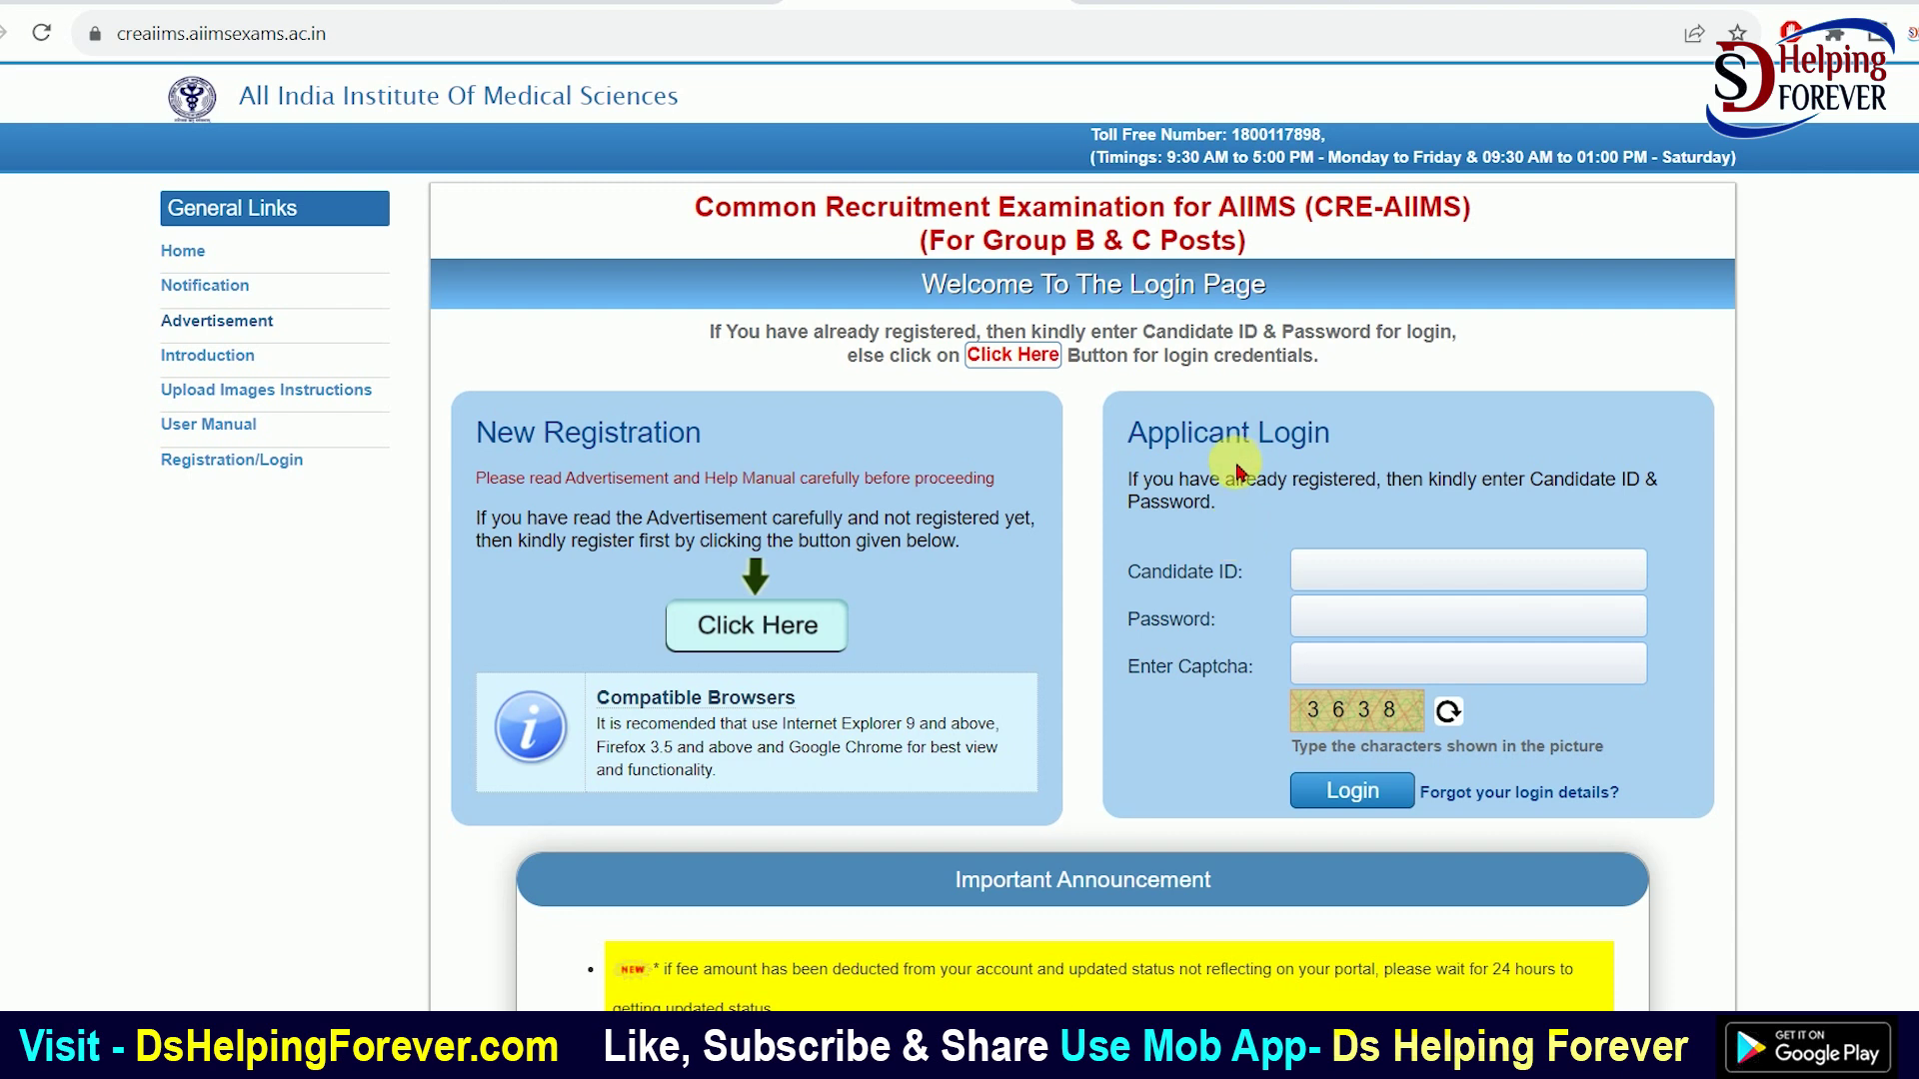
Begin a new candidate registration, continuing past the required-information checklist and application instructions to the registration form
scroll(983, 543, down, 2)
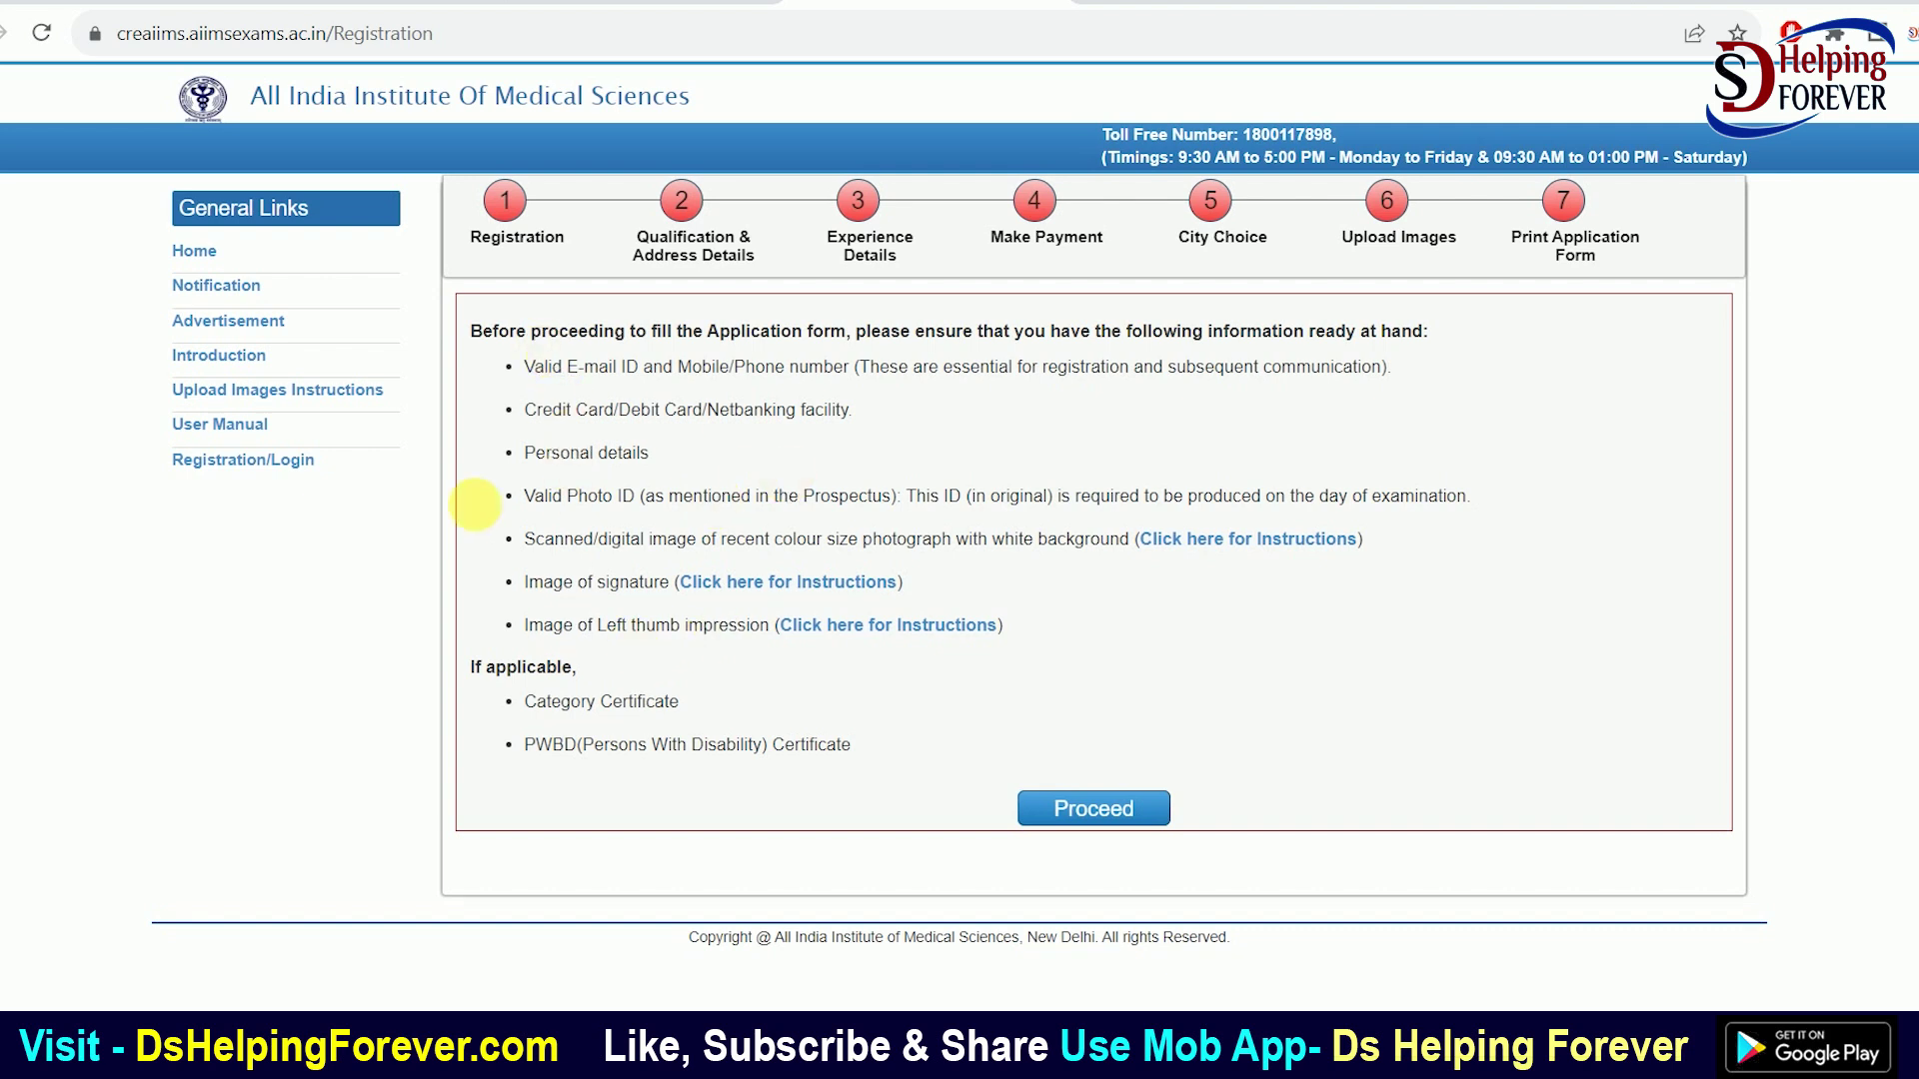
click(1096, 811)
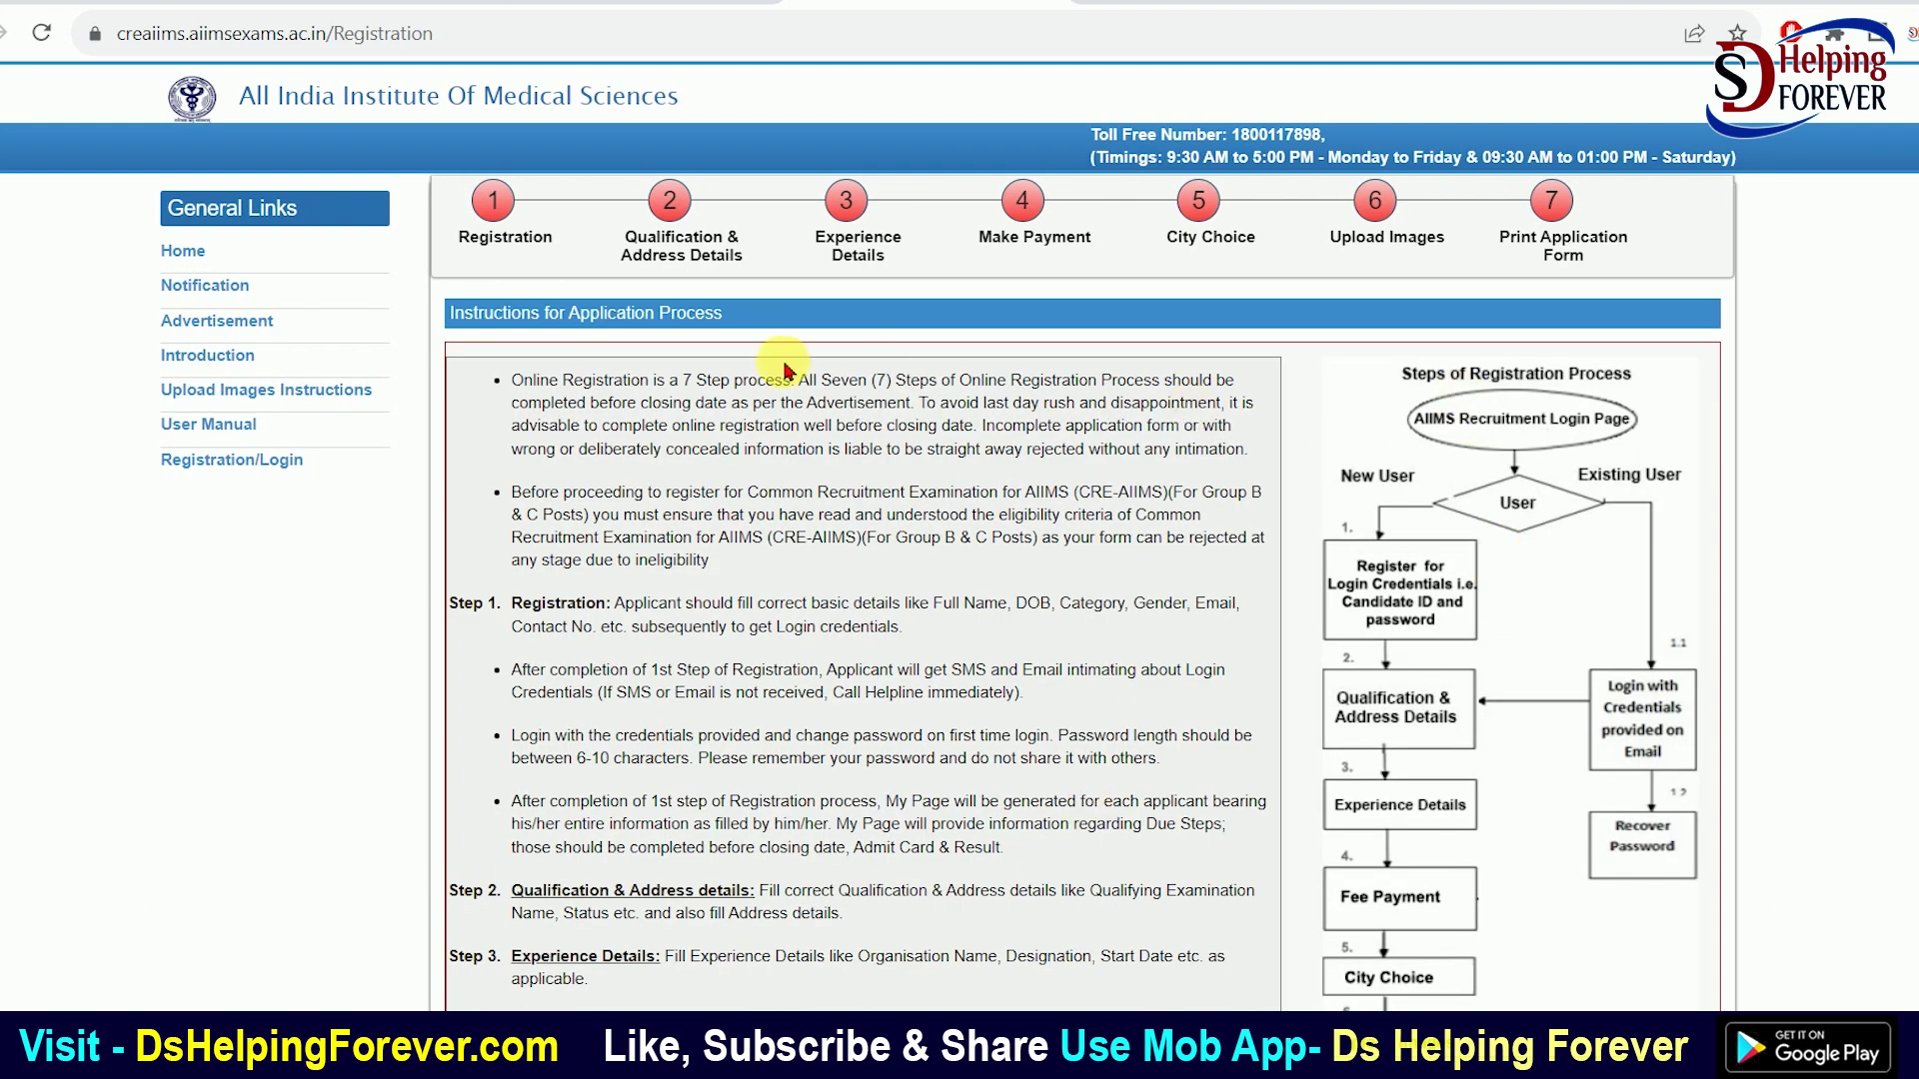
scroll(1329, 557, down, 8)
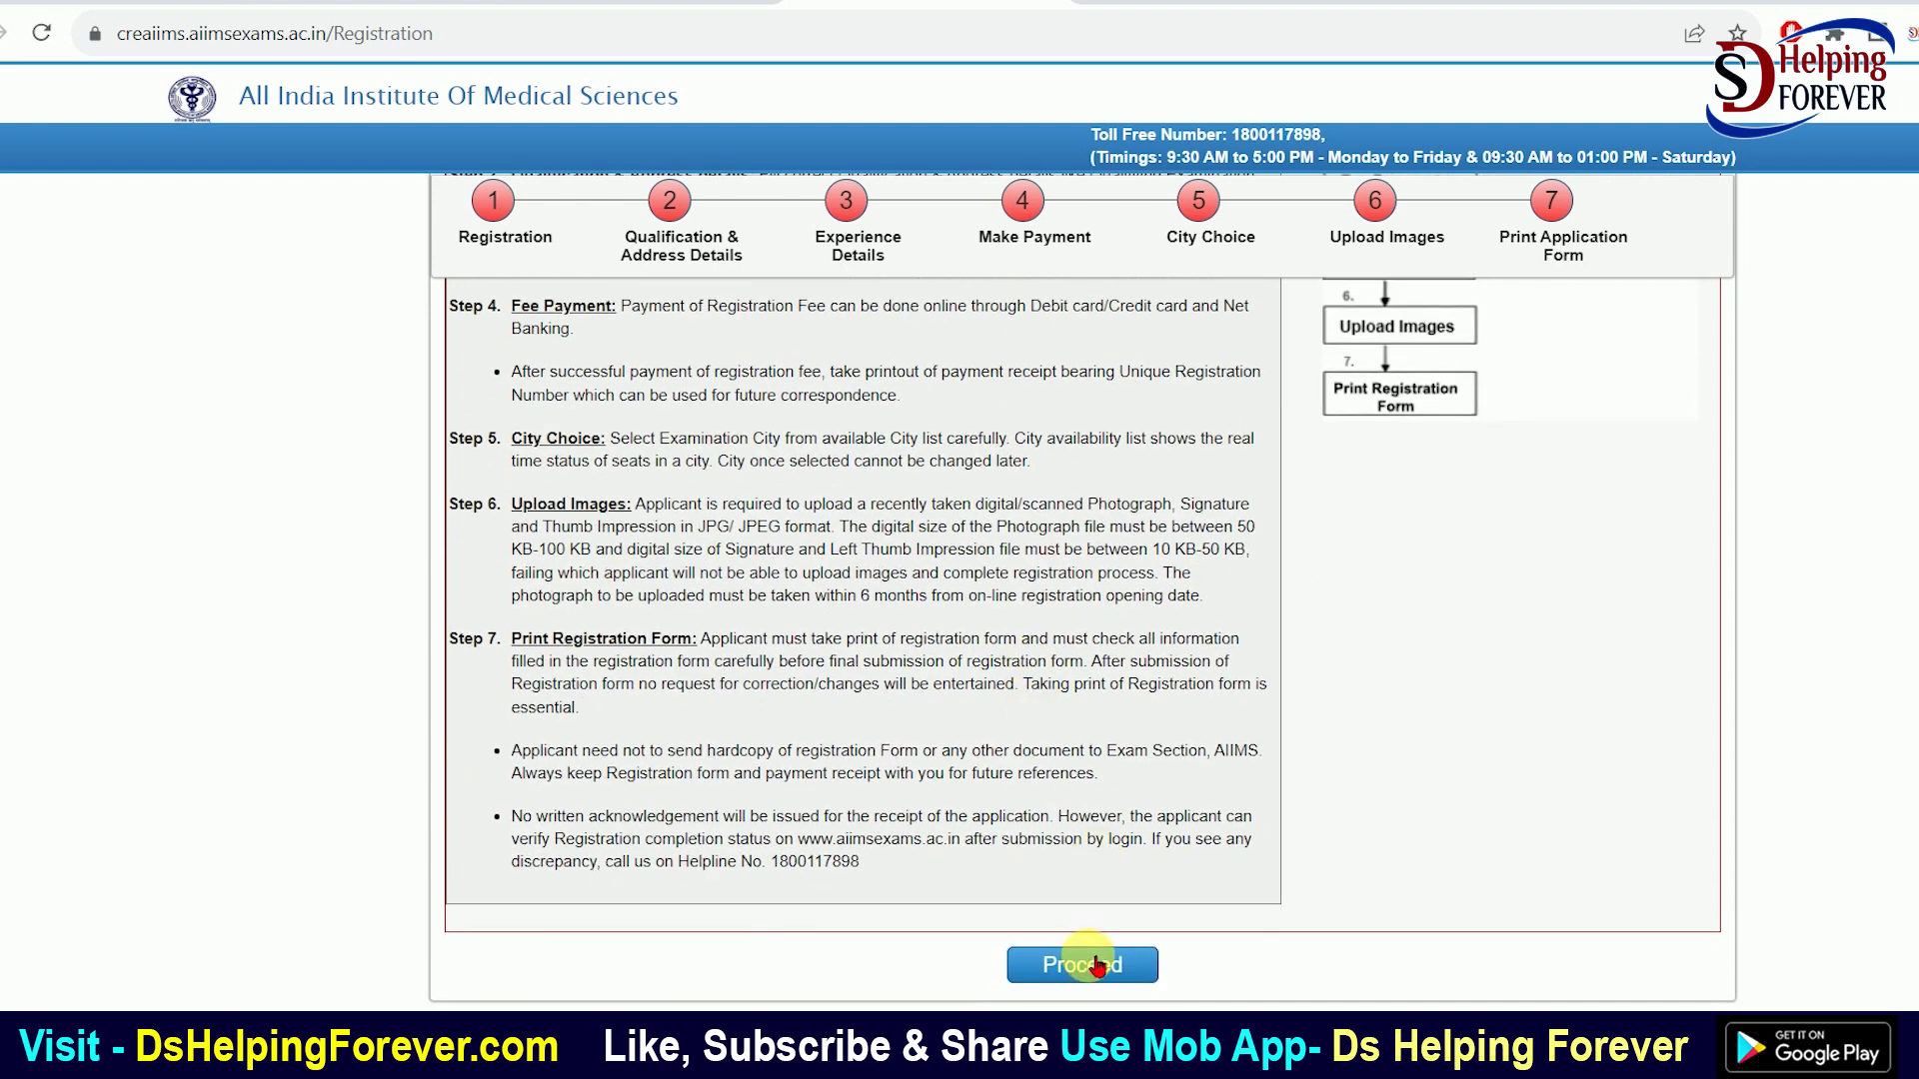
click(1095, 965)
scroll(599, 867, up, 7)
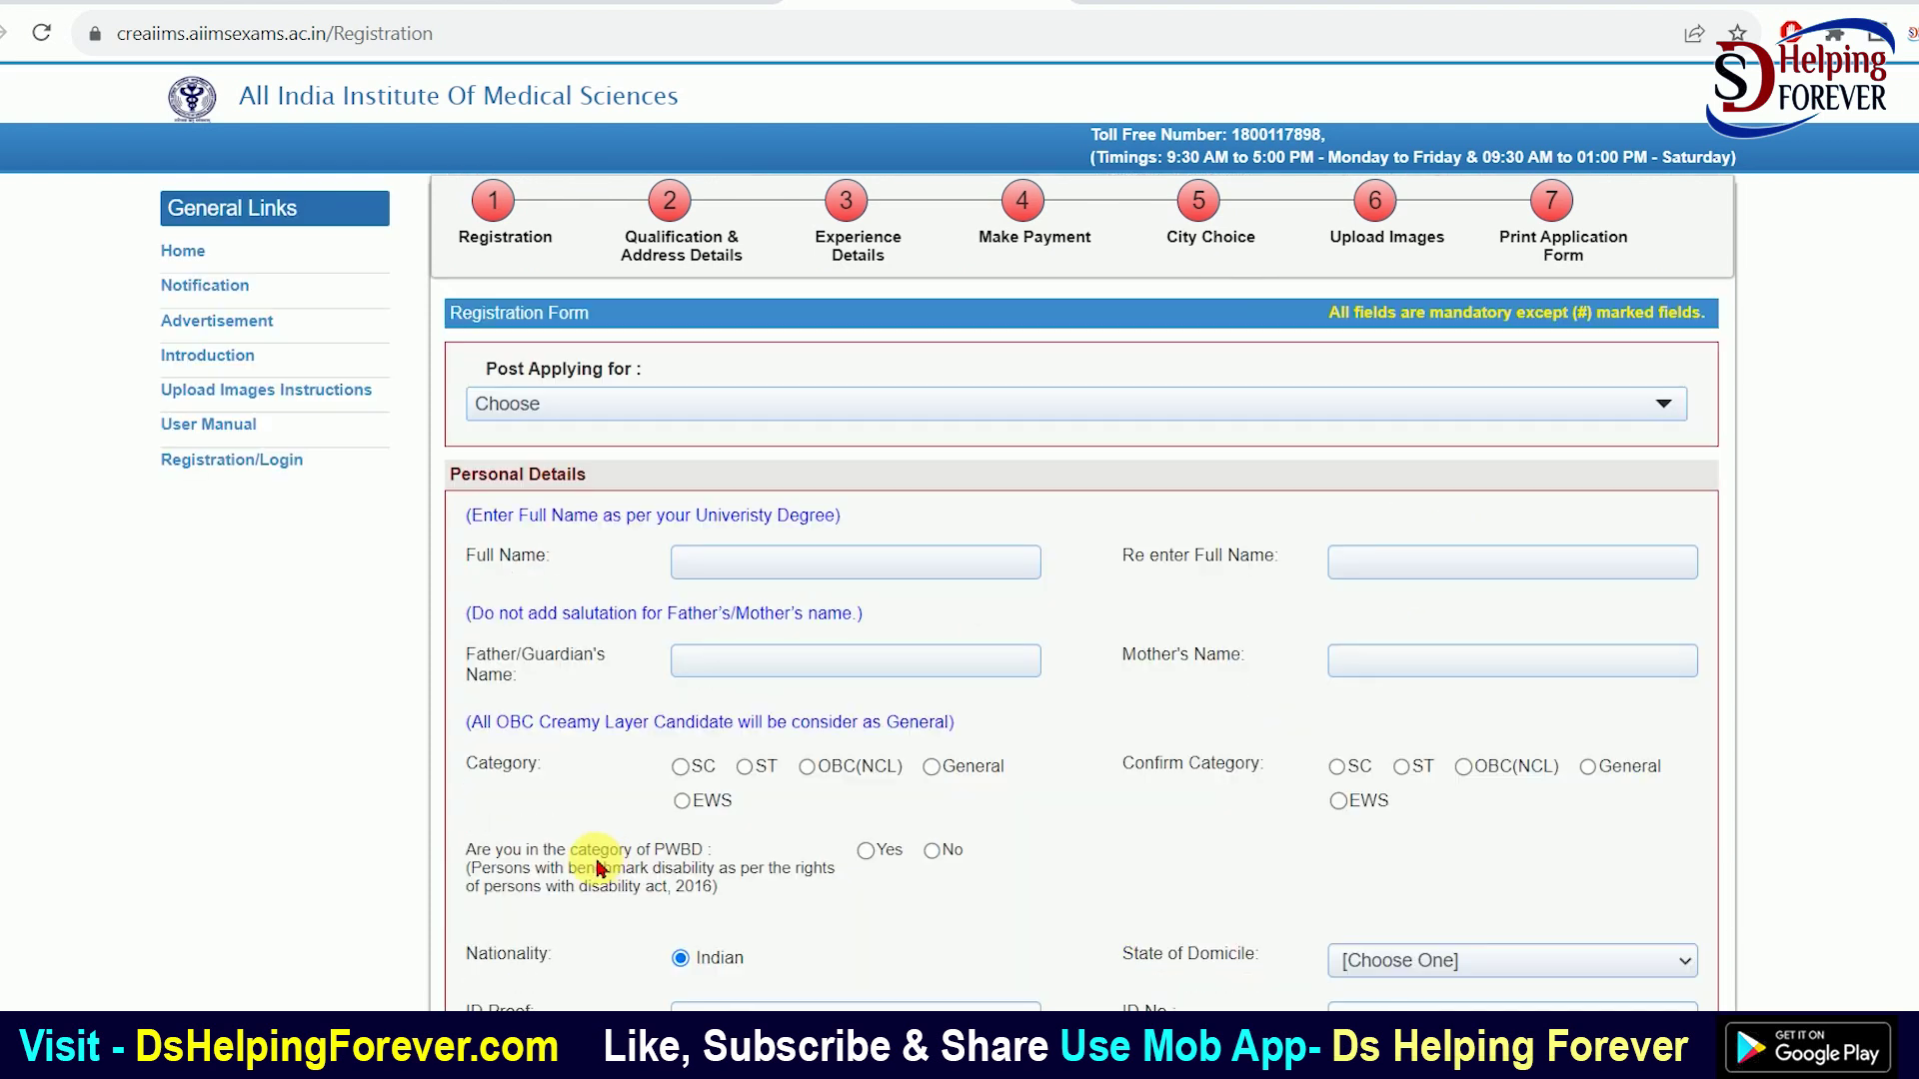
Choose Store Keeper-cum-clerk as the post being applied for
click(553, 407)
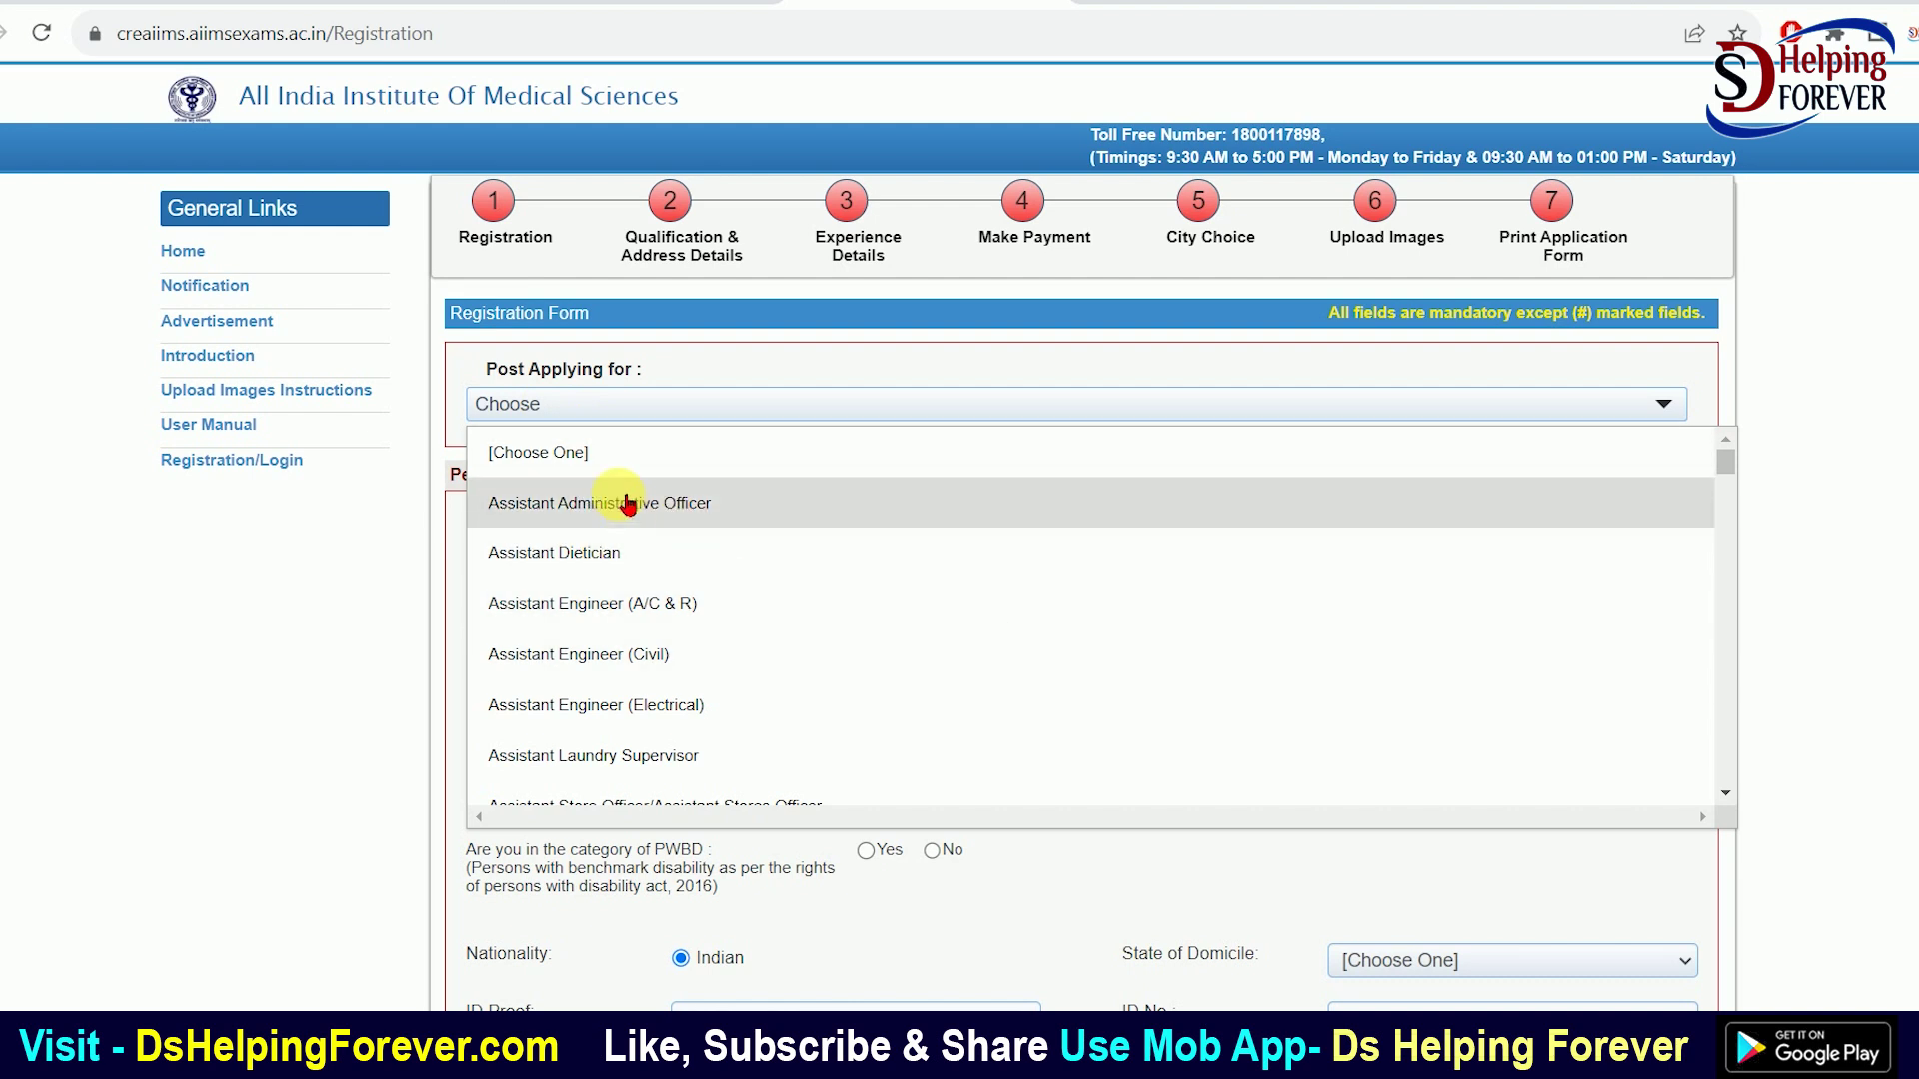
drag(1722, 463, 1703, 508)
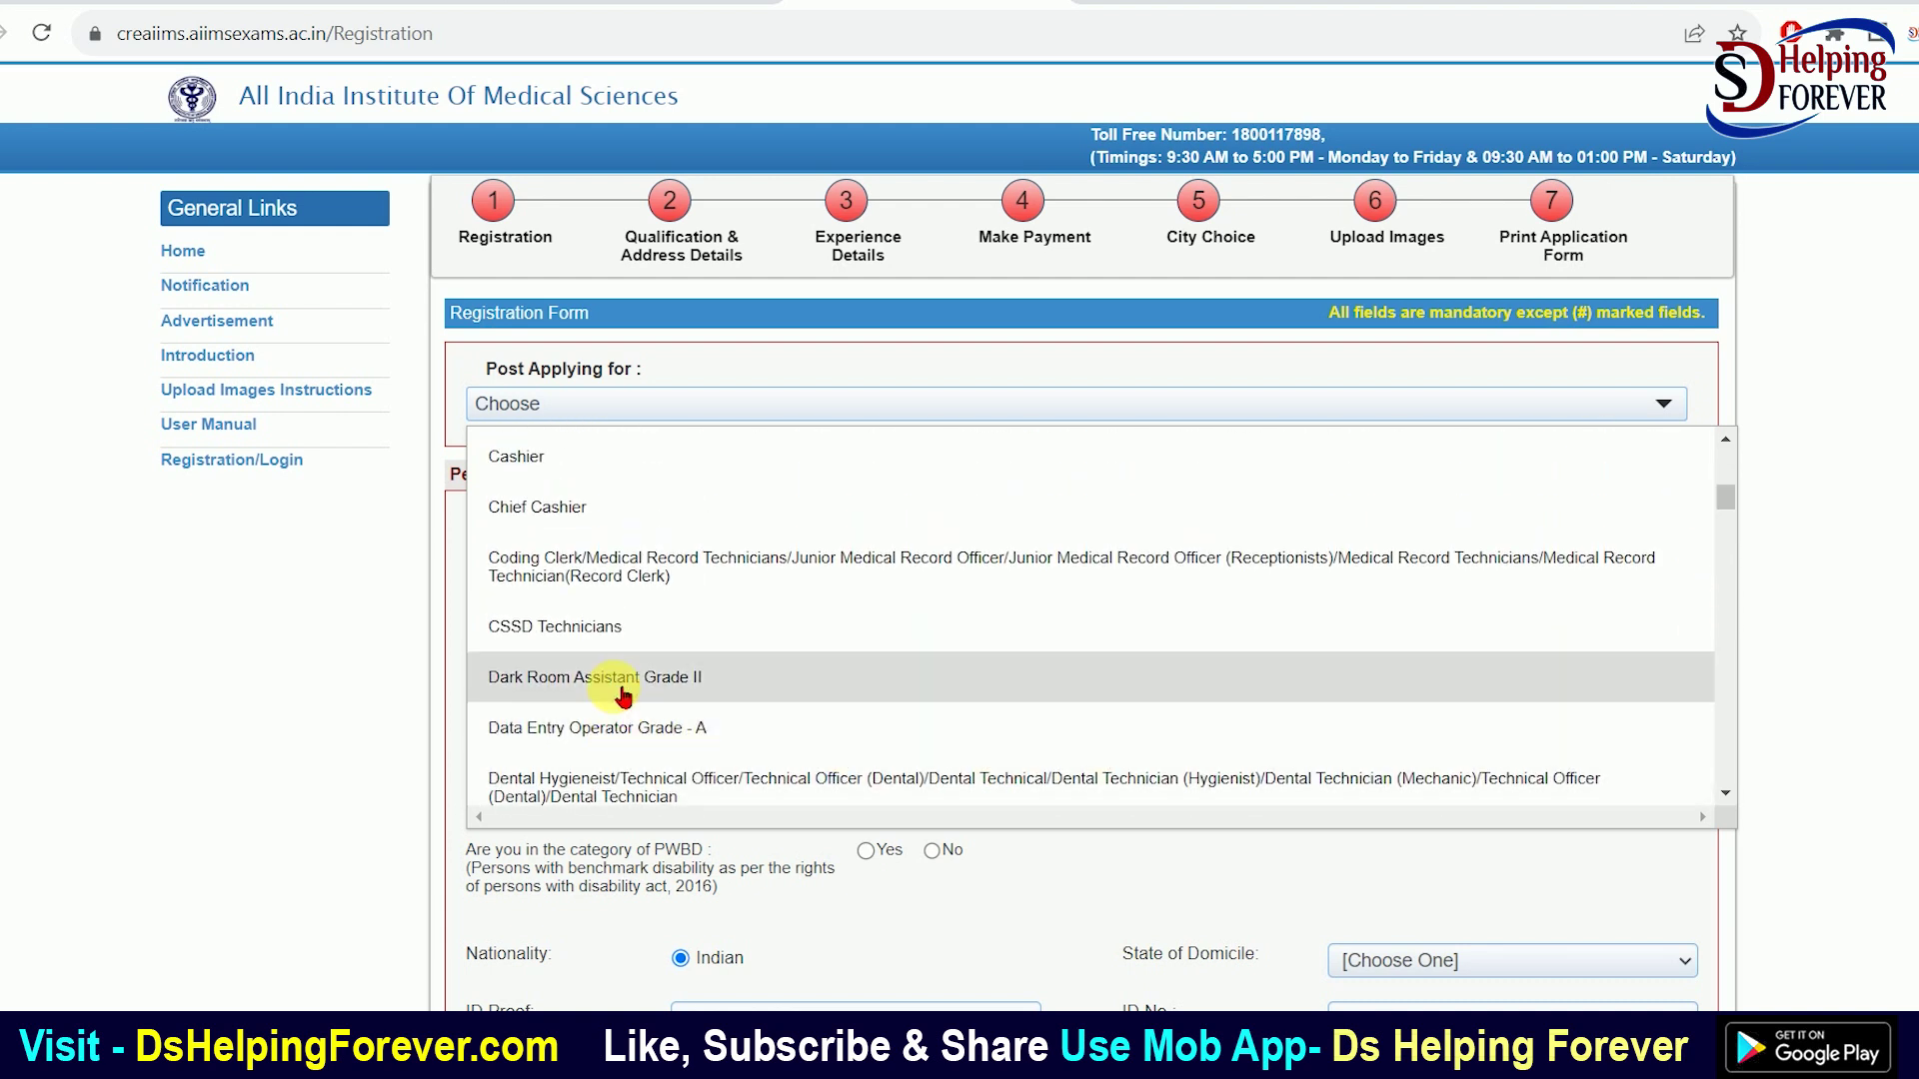
scroll(812, 675, down, 5)
scroll(806, 675, down, 5)
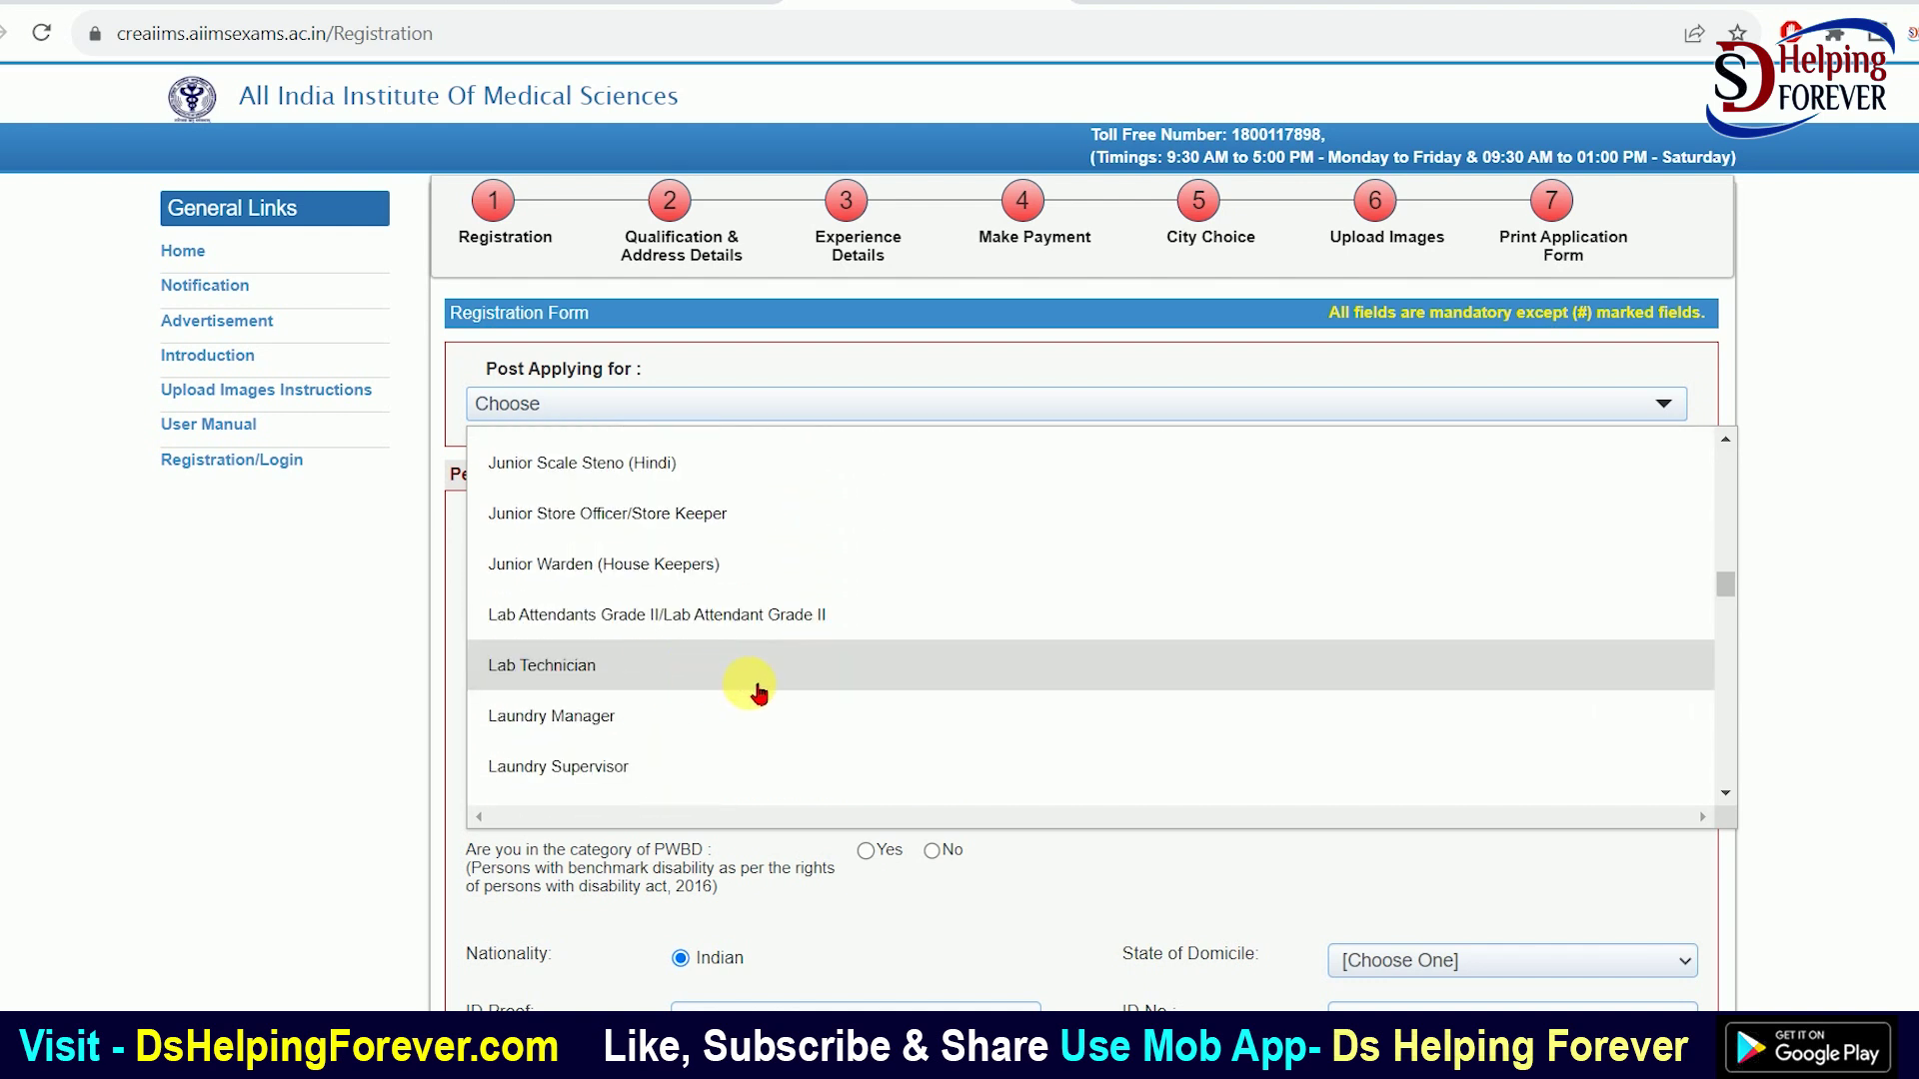
scroll(756, 690, down, 4)
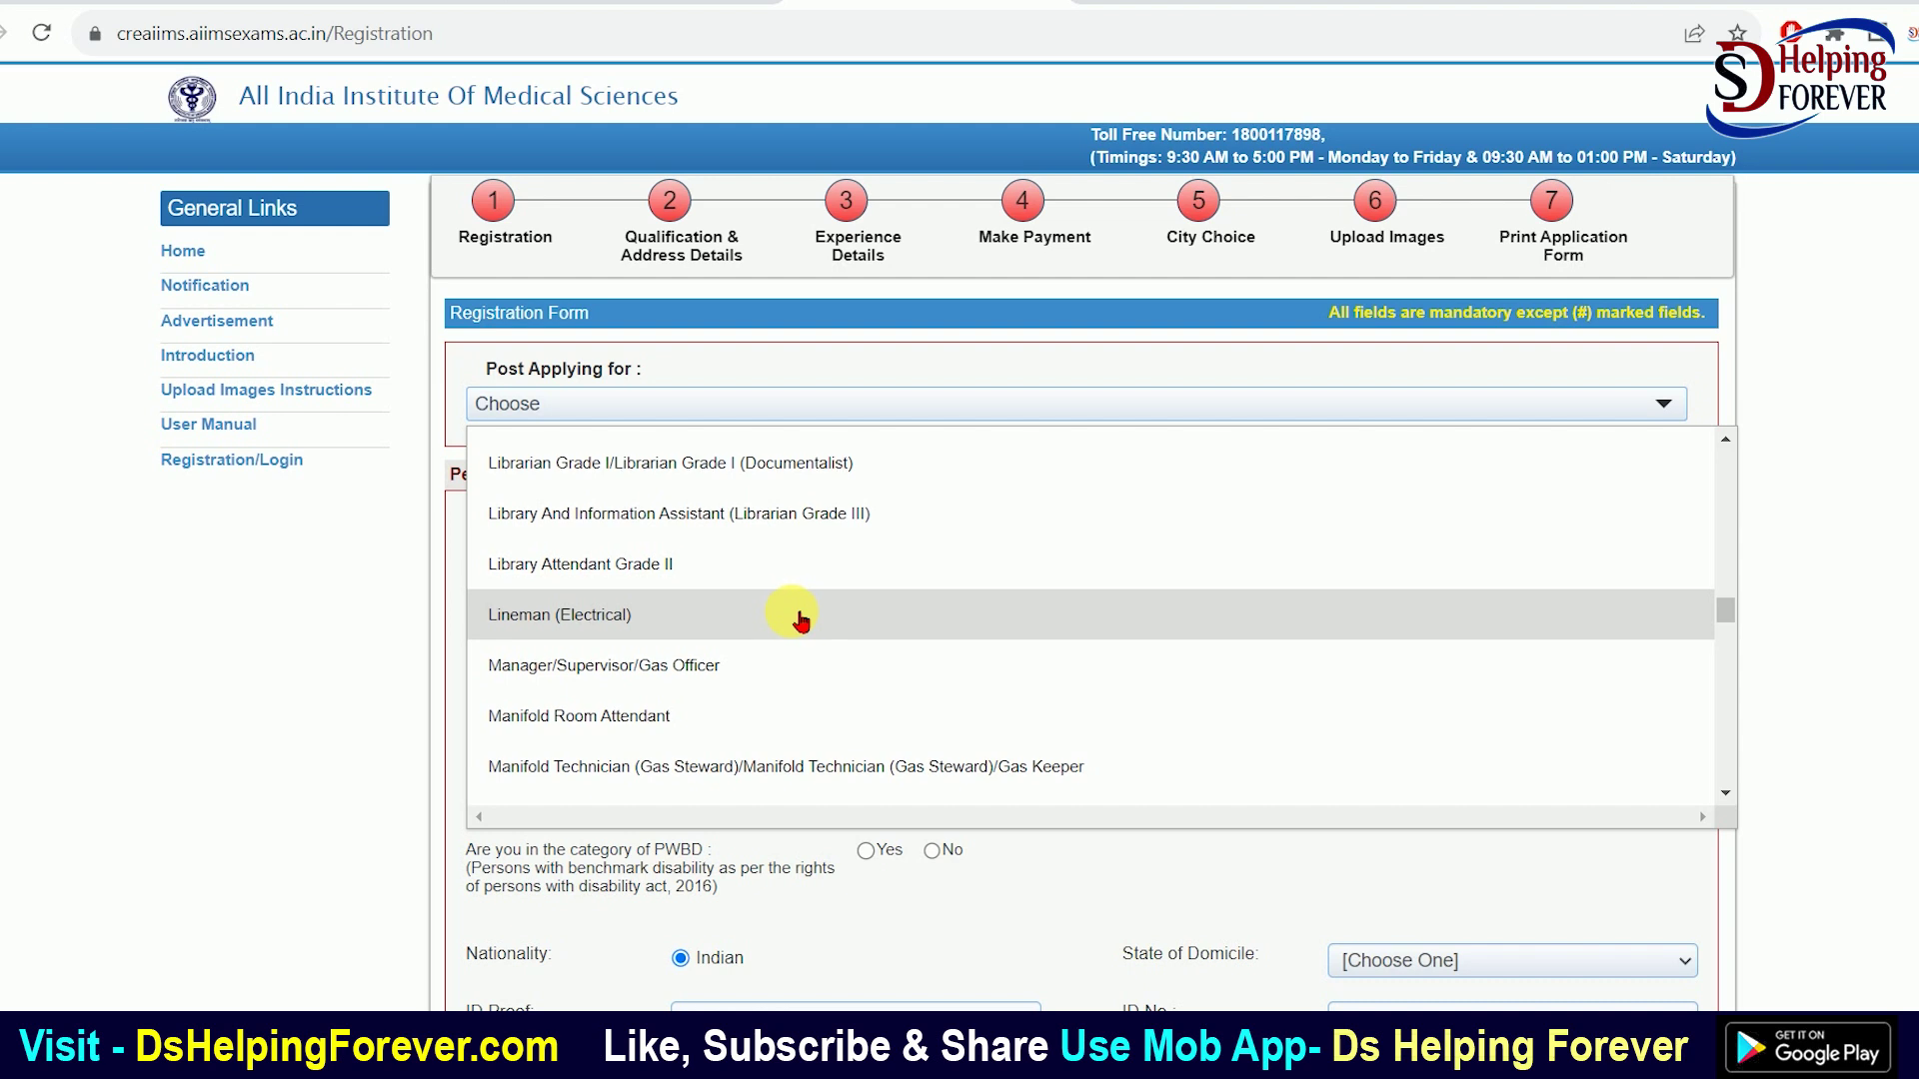
scroll(797, 615, down, 4)
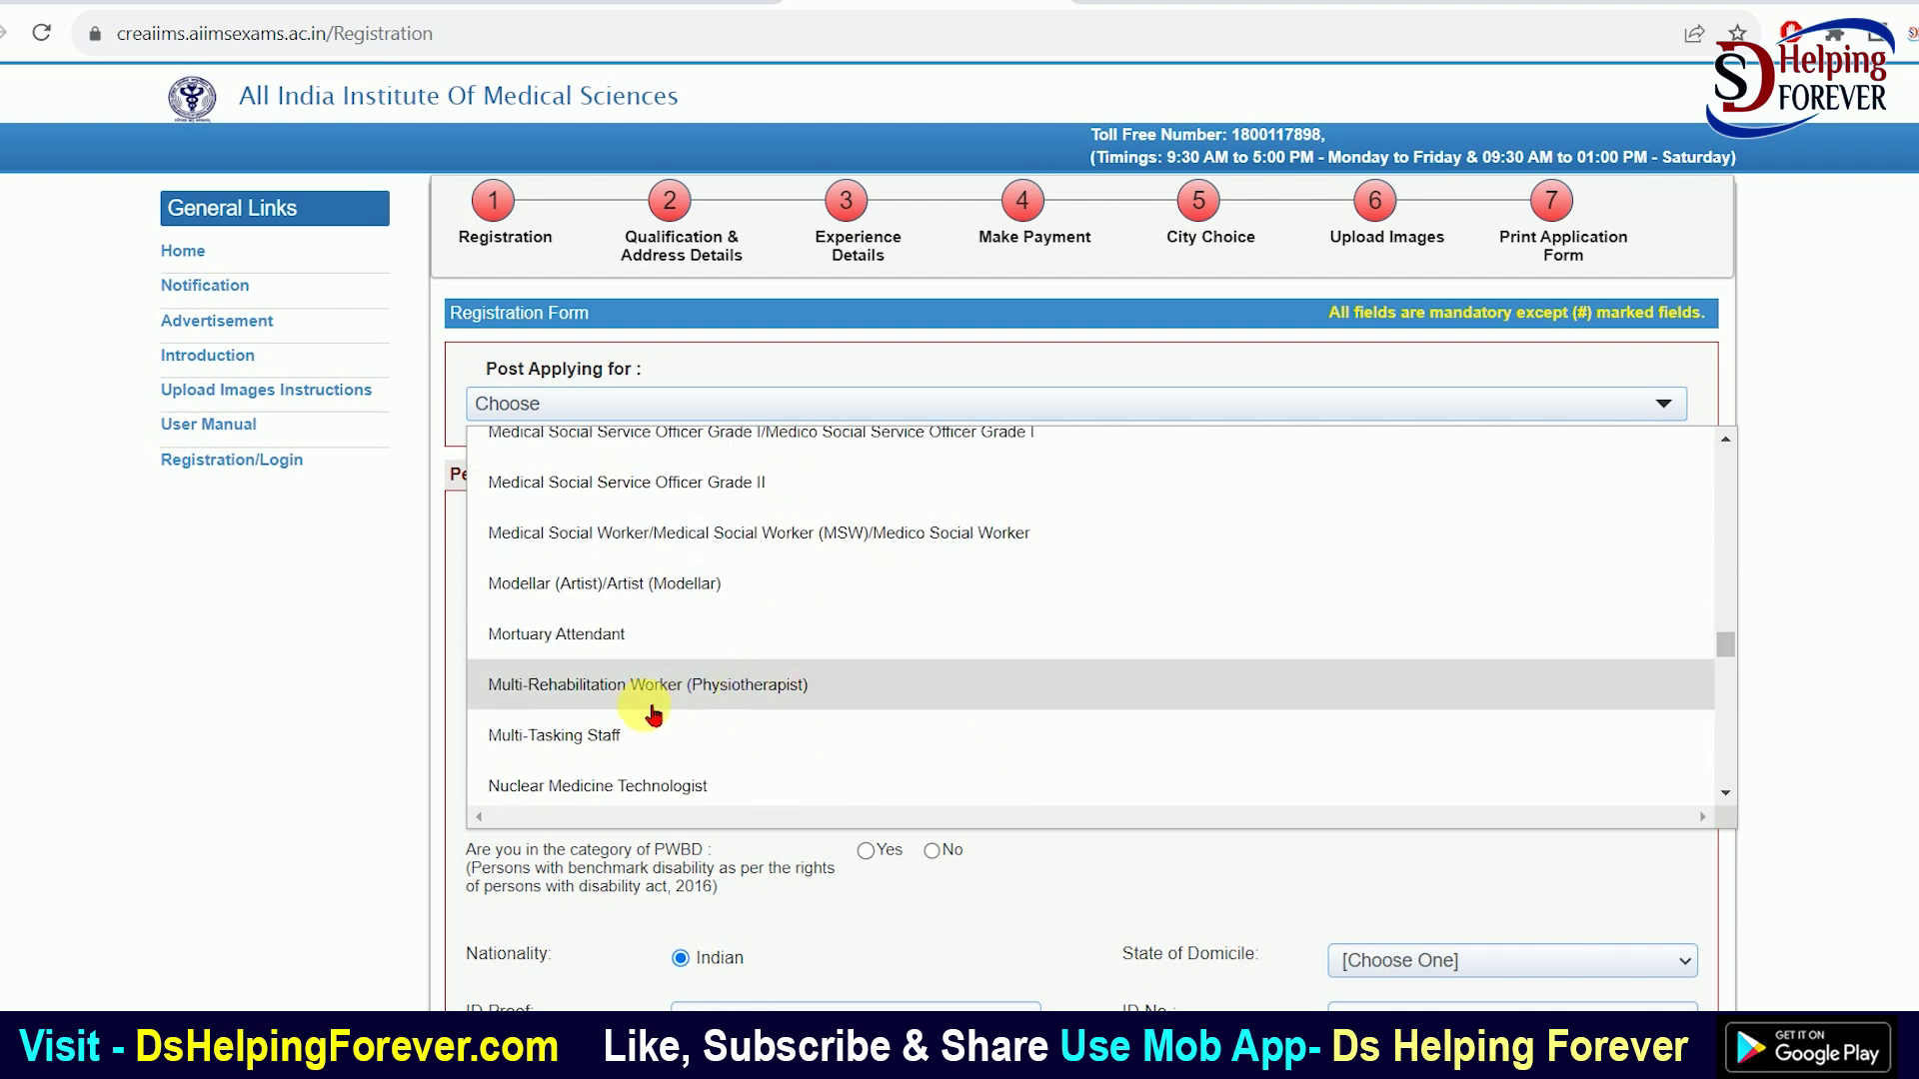
scroll(712, 745, down, 2)
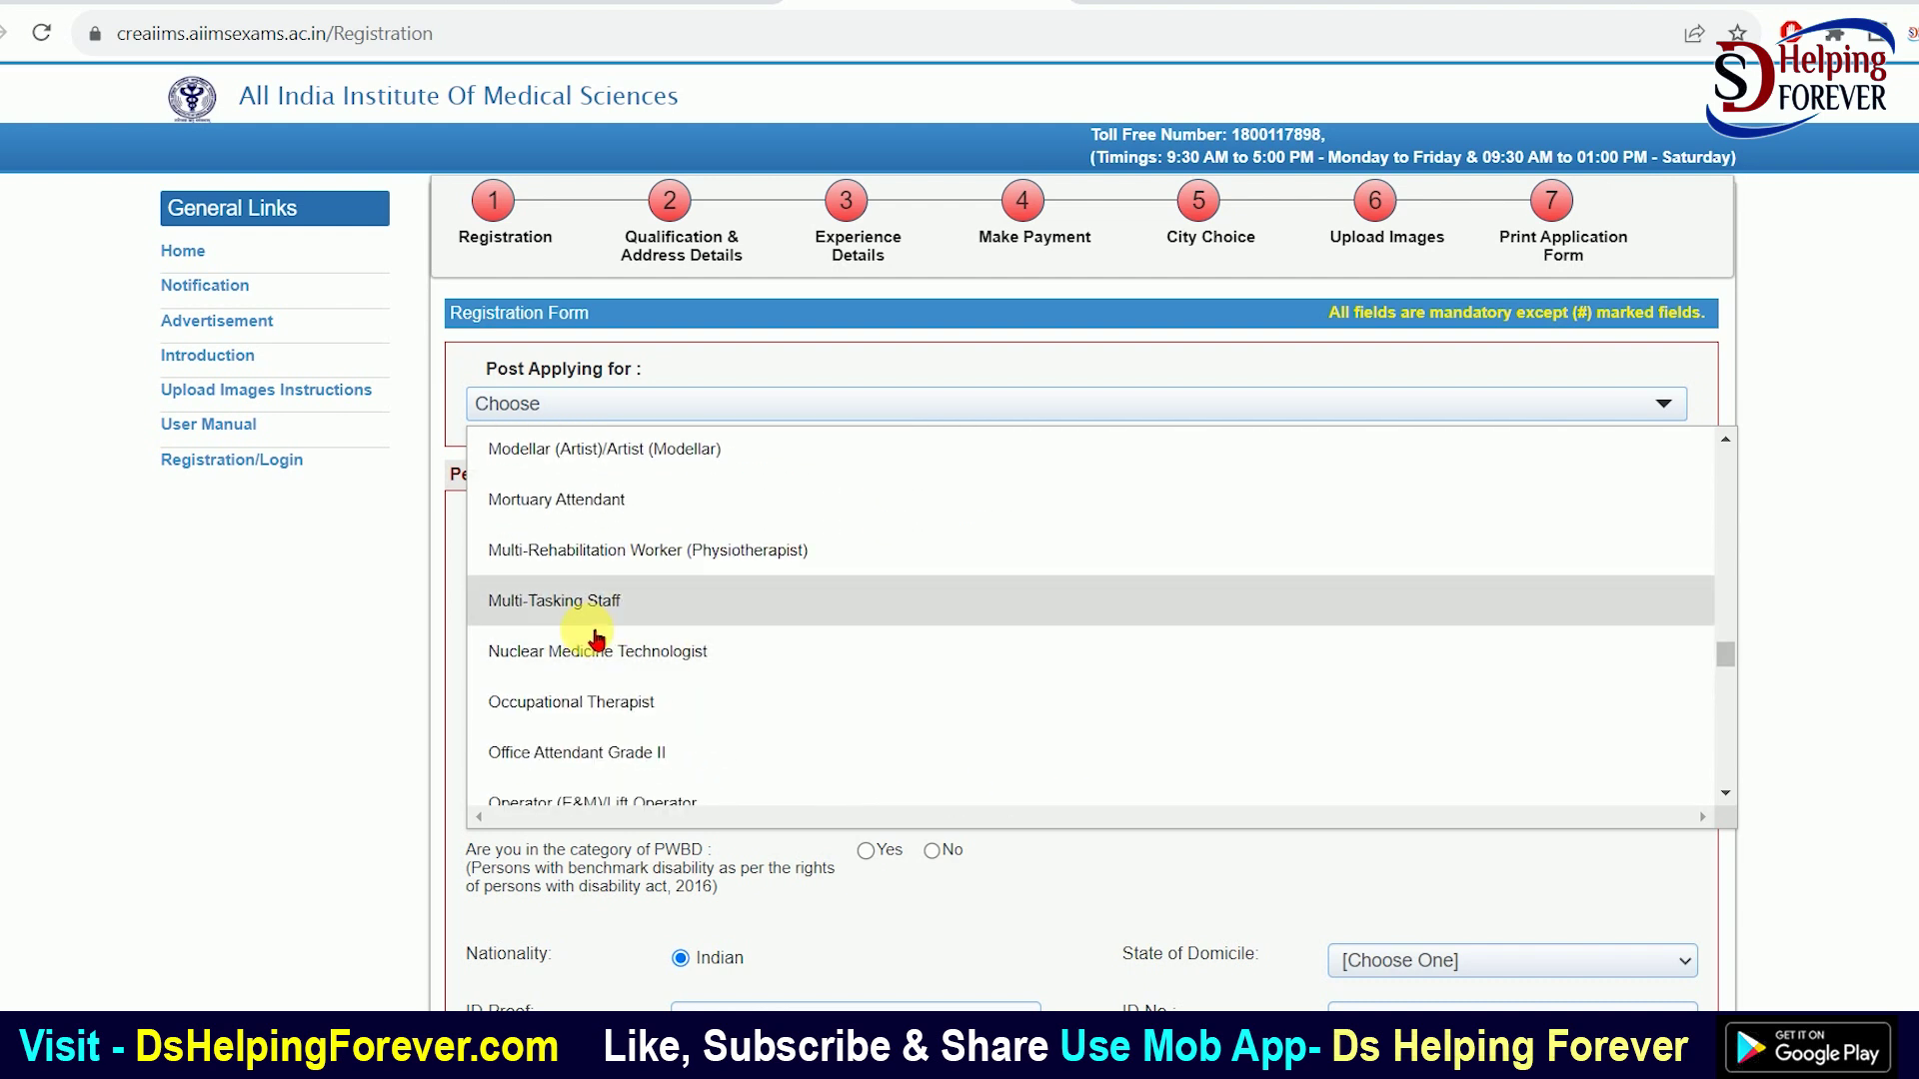
scroll(776, 652, down, 6)
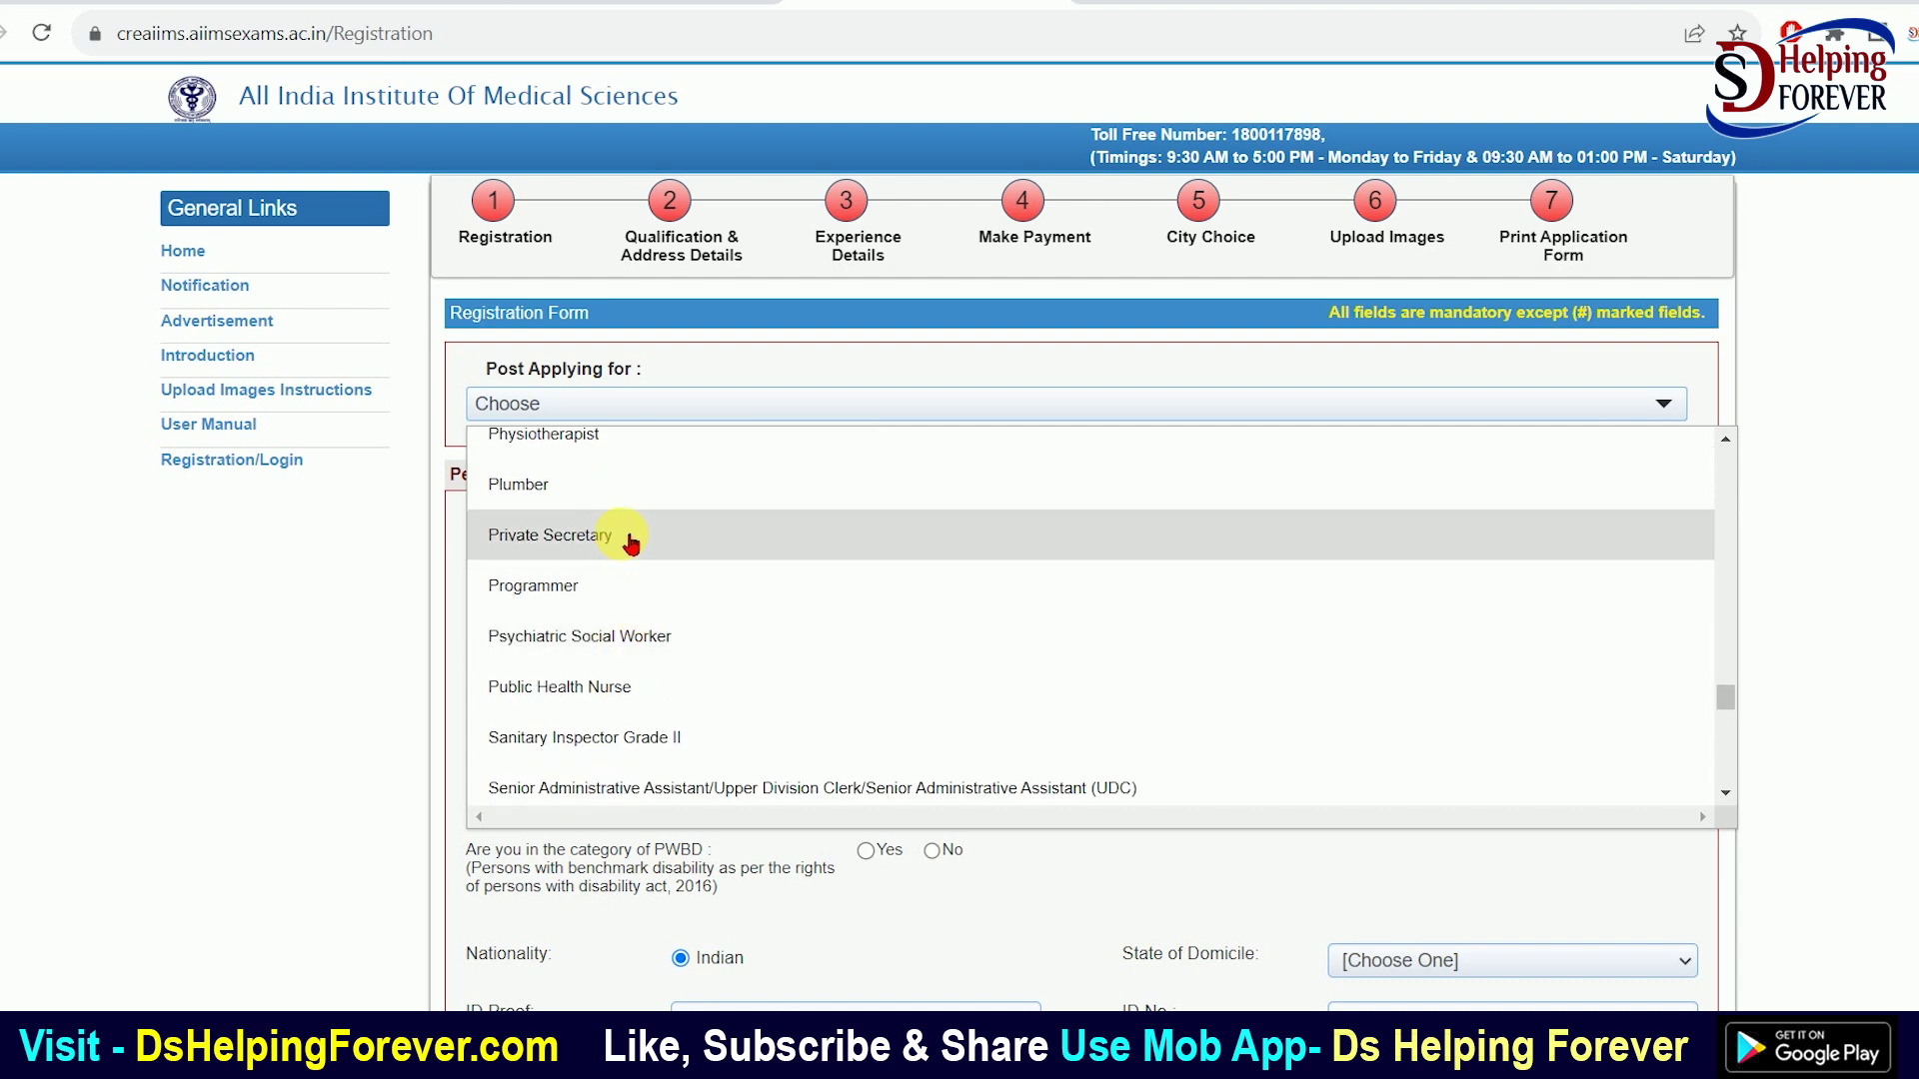
scroll(760, 600, down, 6)
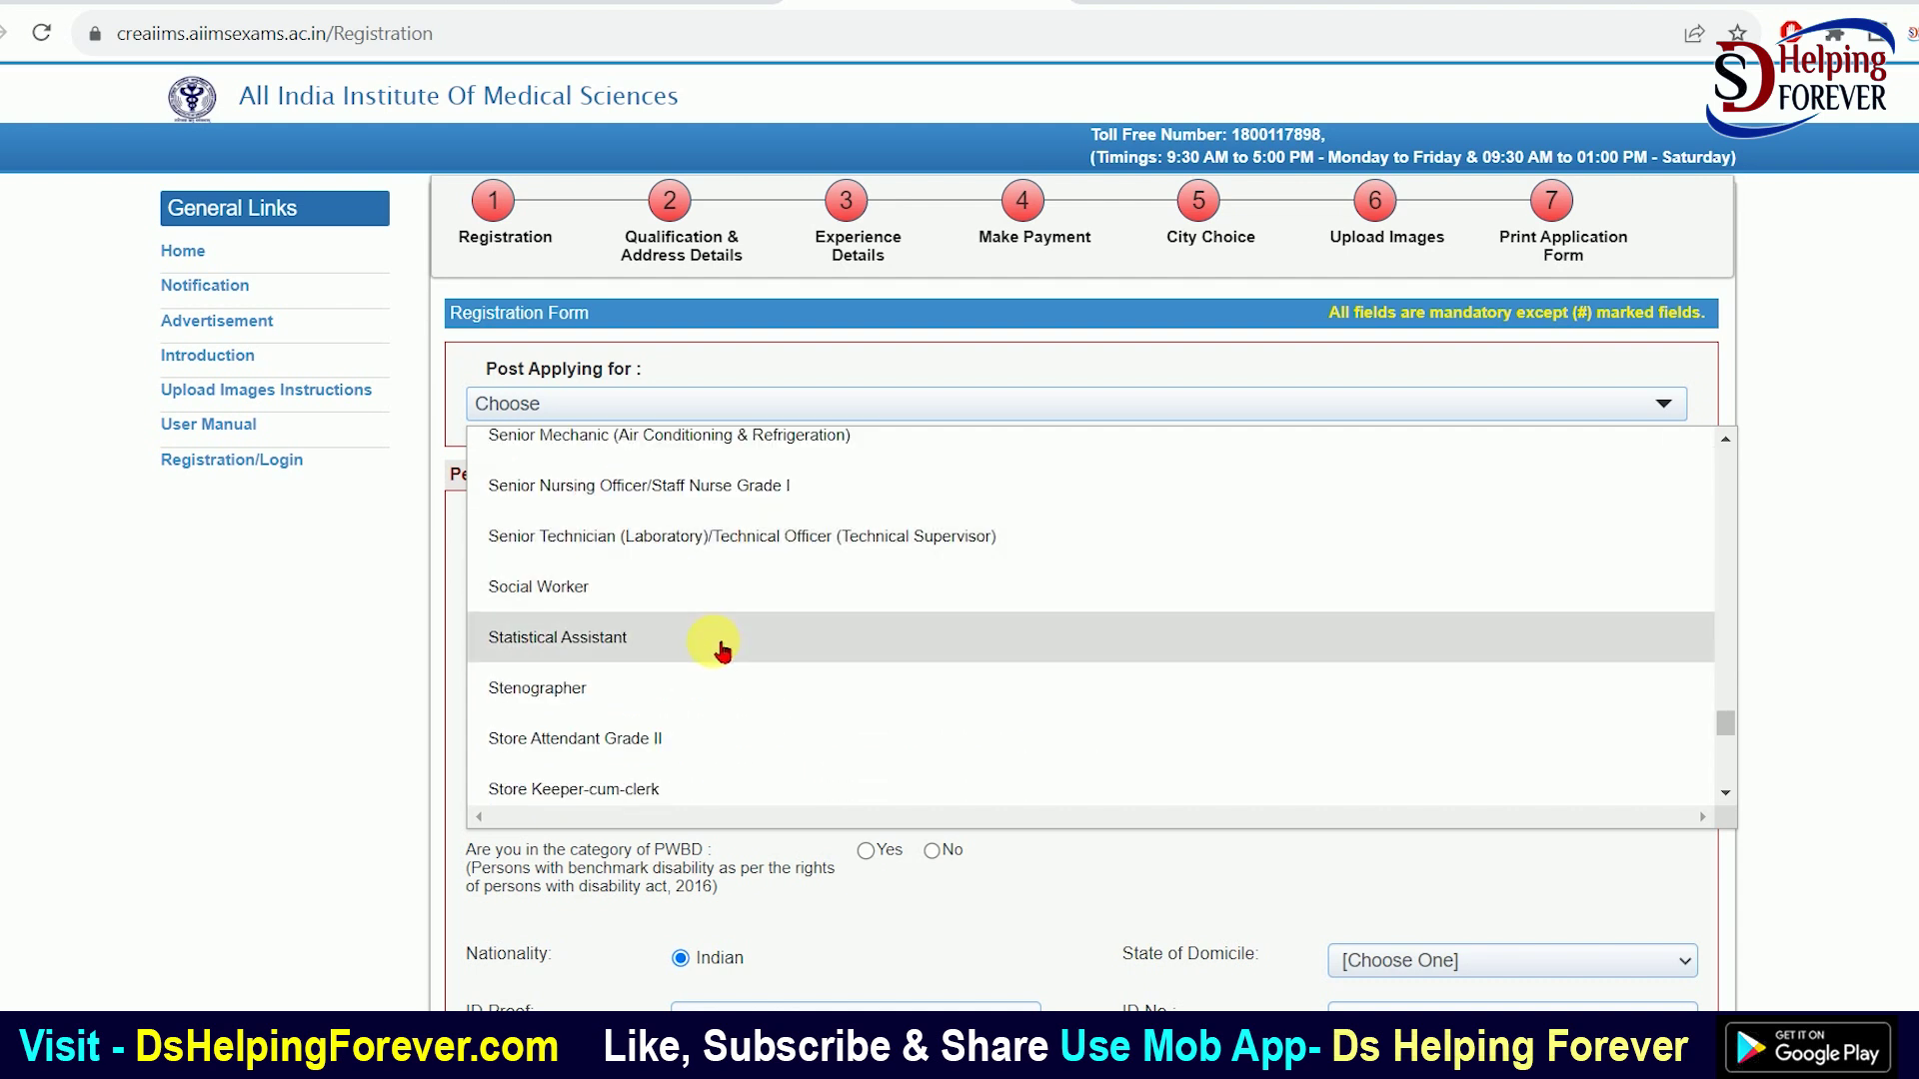
scroll(700, 710, down, 4)
scroll(712, 669, down, 6)
scroll(614, 724, down, 2)
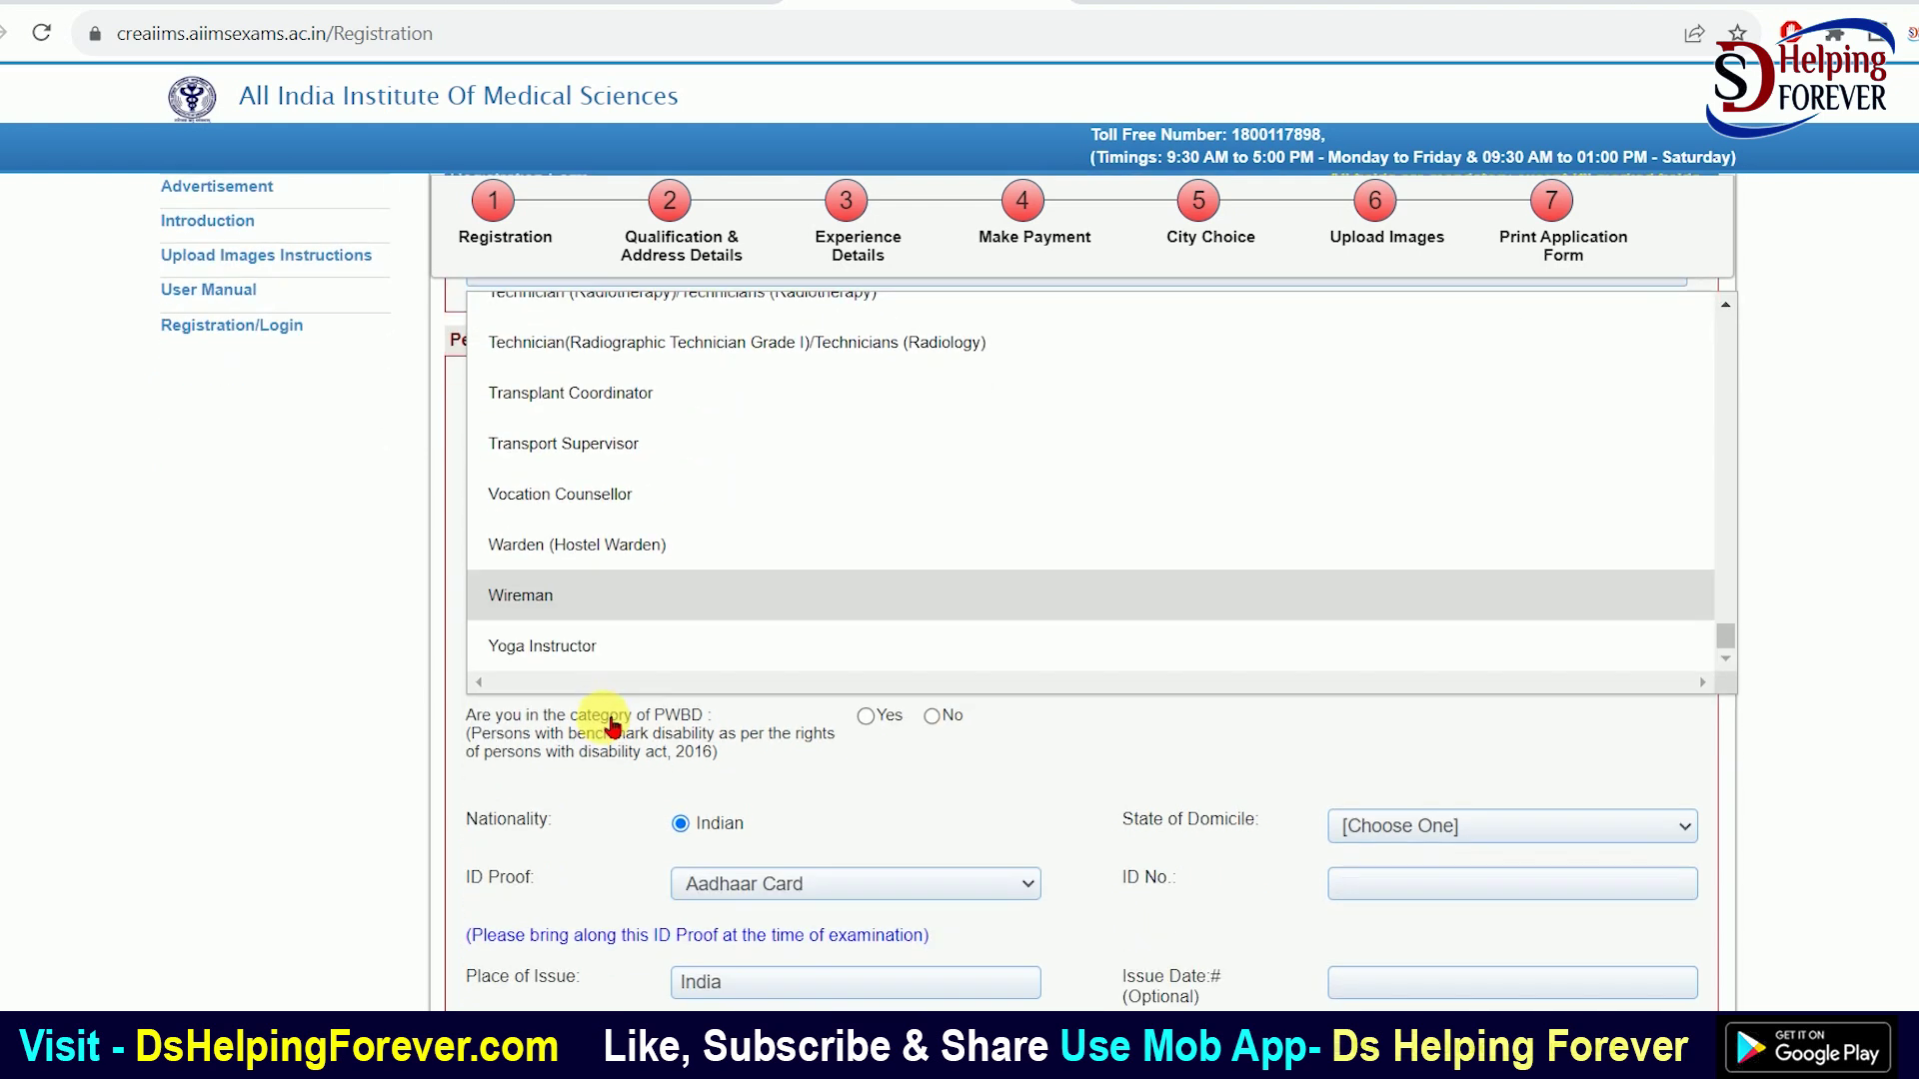
scroll(640, 588, up, 2)
scroll(639, 588, up, 5)
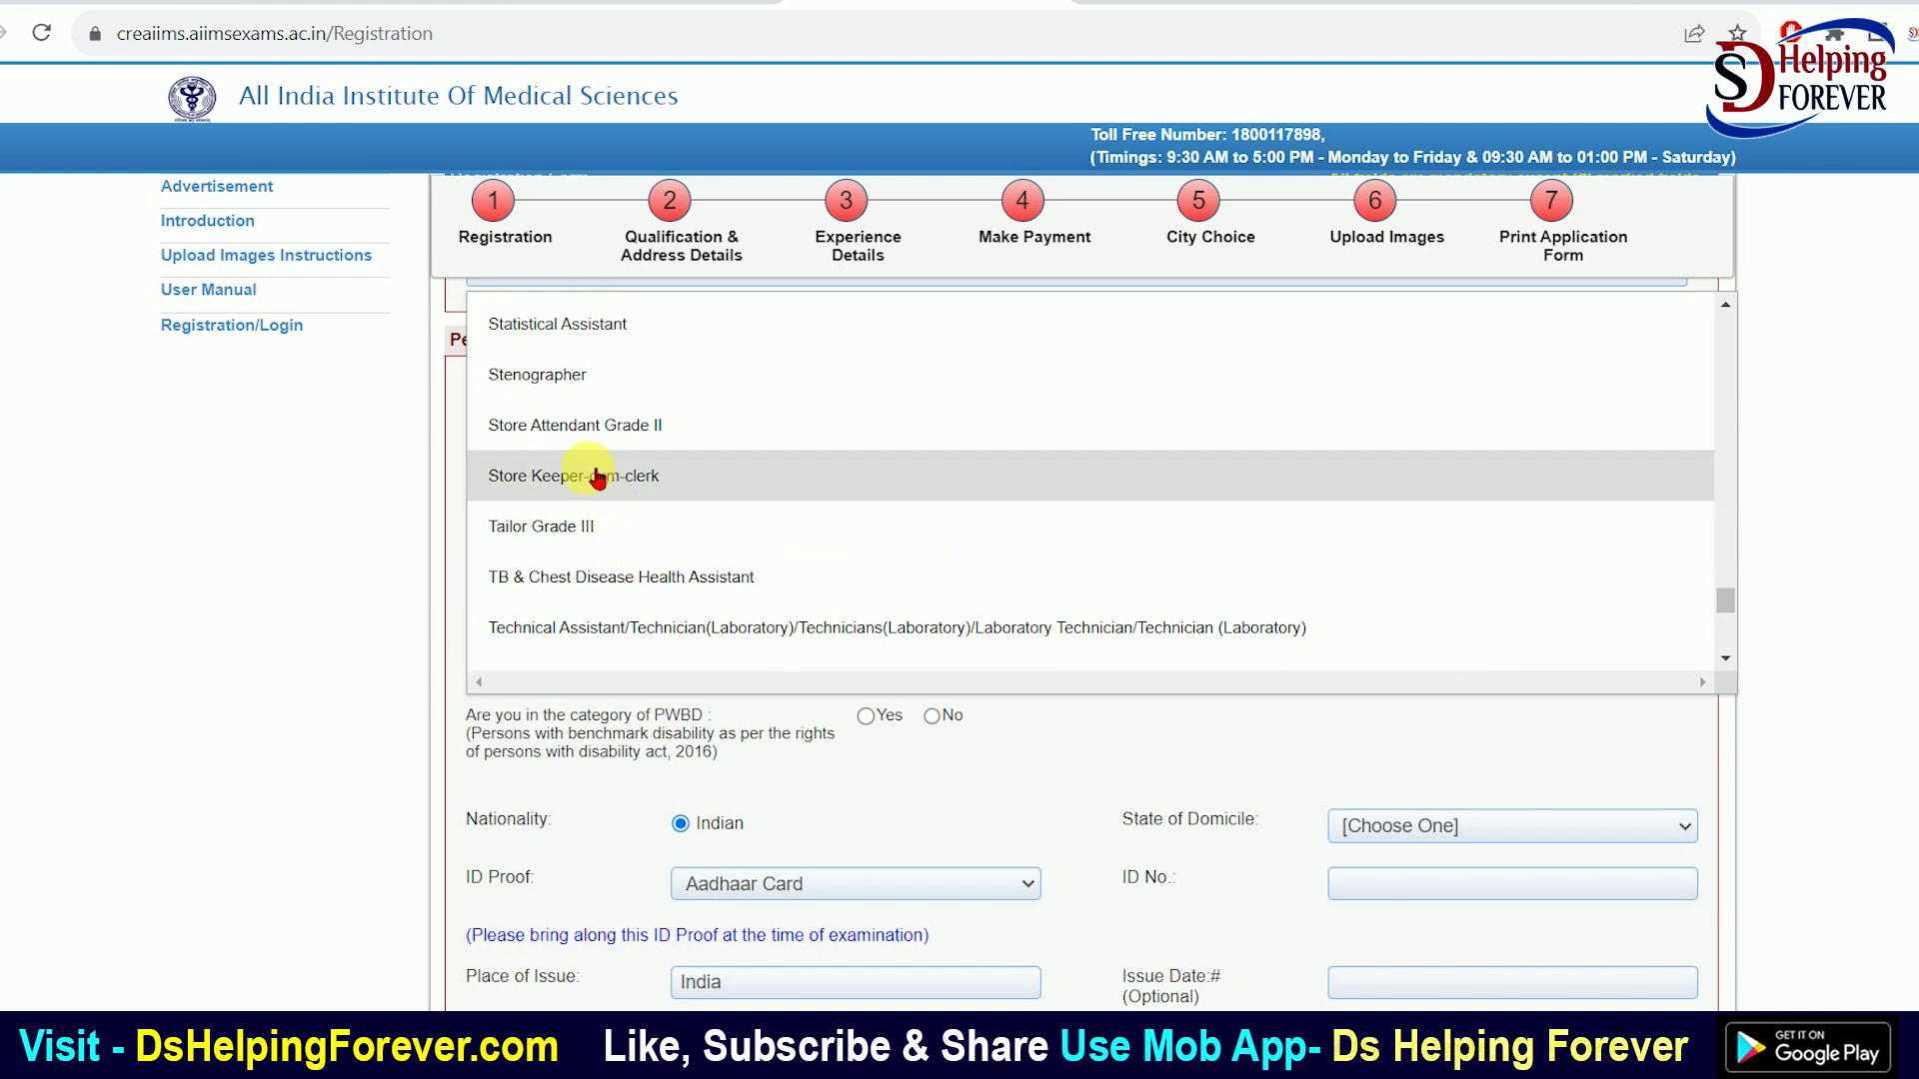
click(597, 479)
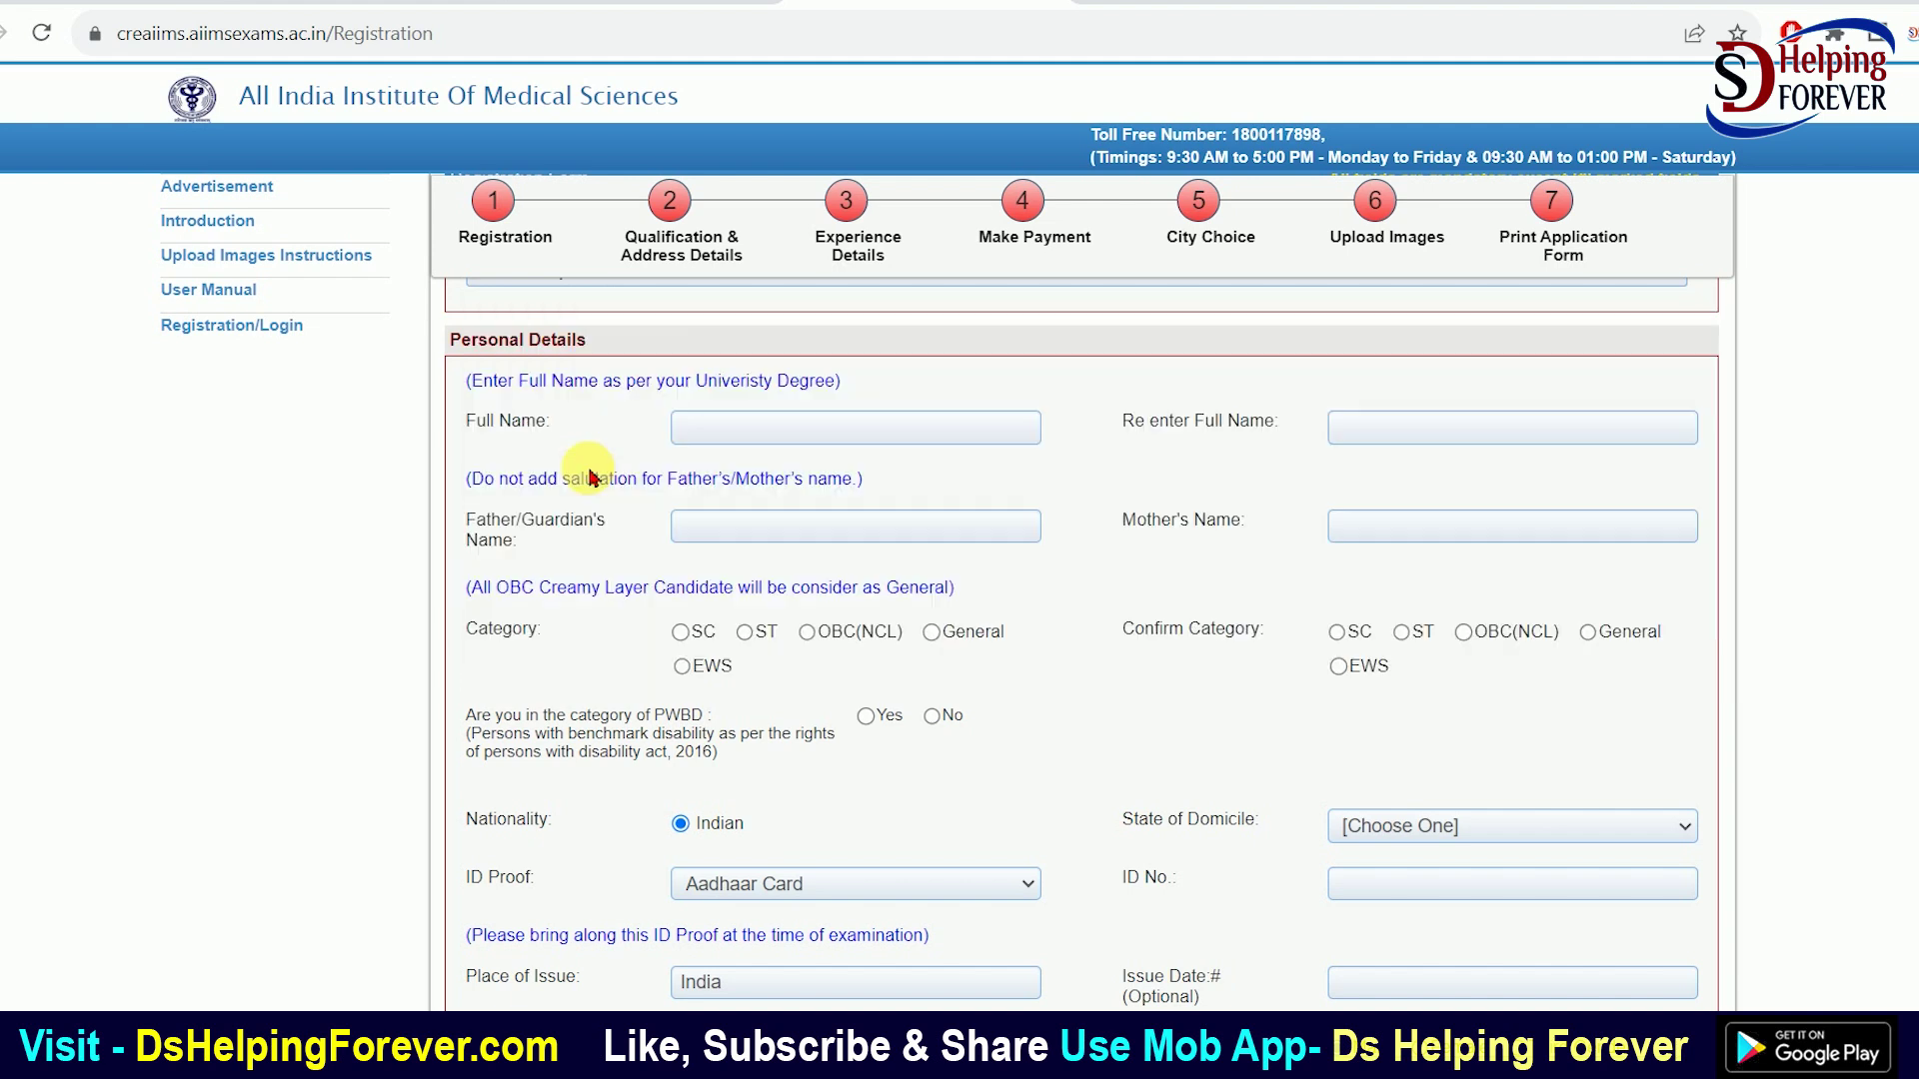
scroll(604, 489, up, 2)
click(737, 564)
click(1411, 575)
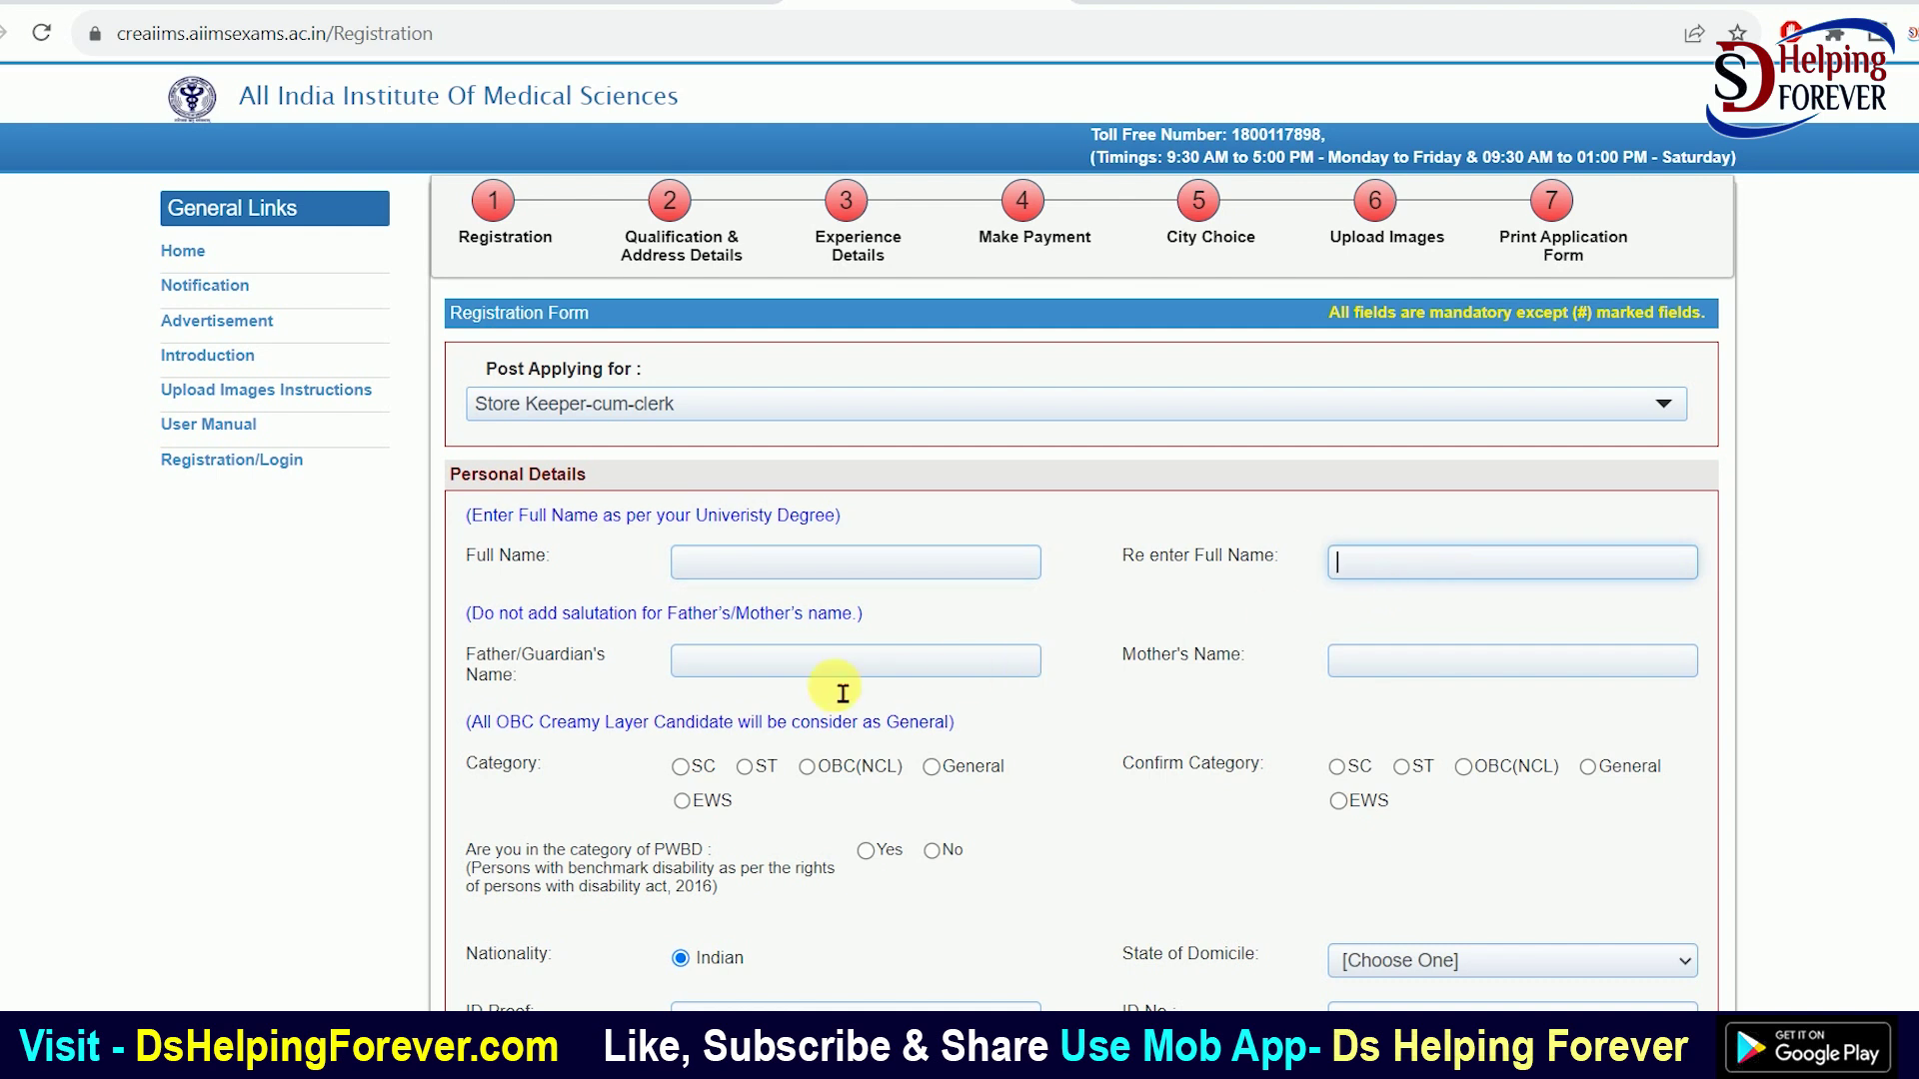
click(795, 672)
click(951, 440)
click(806, 659)
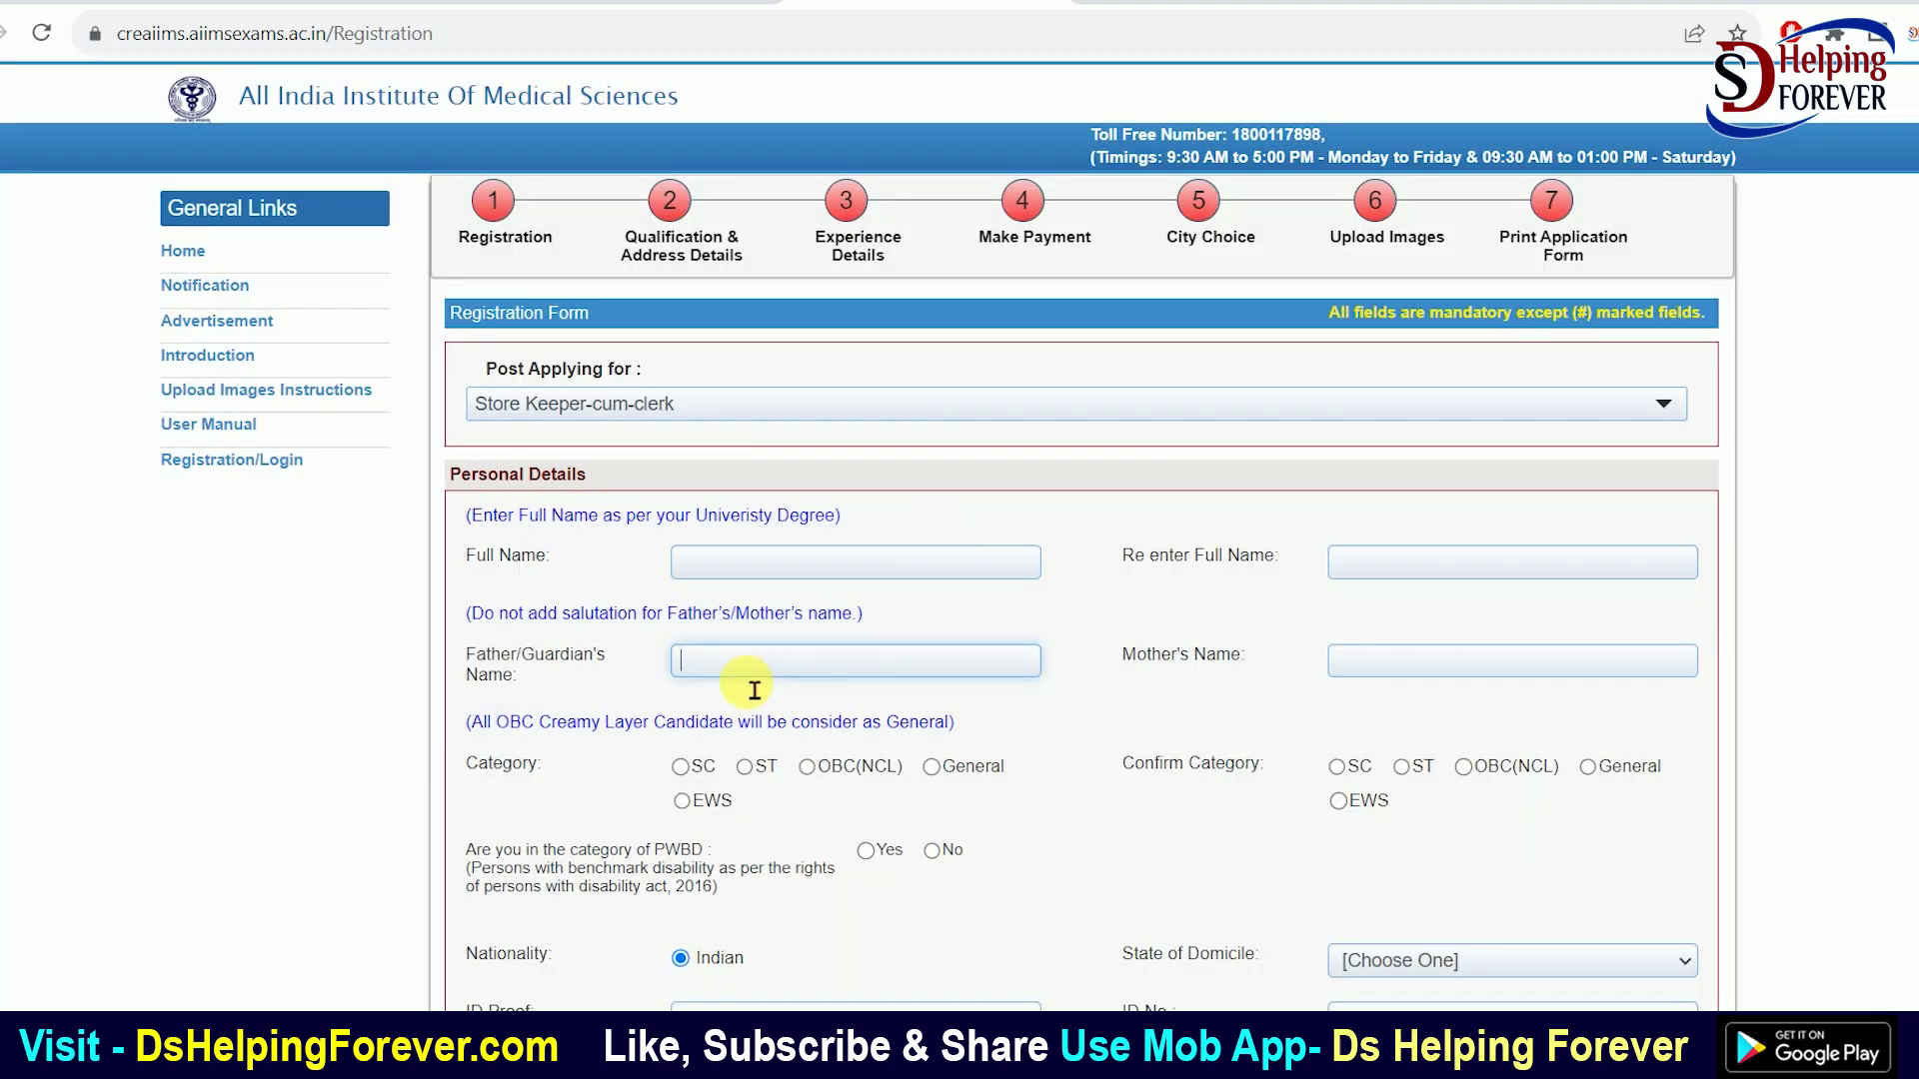
click(1420, 672)
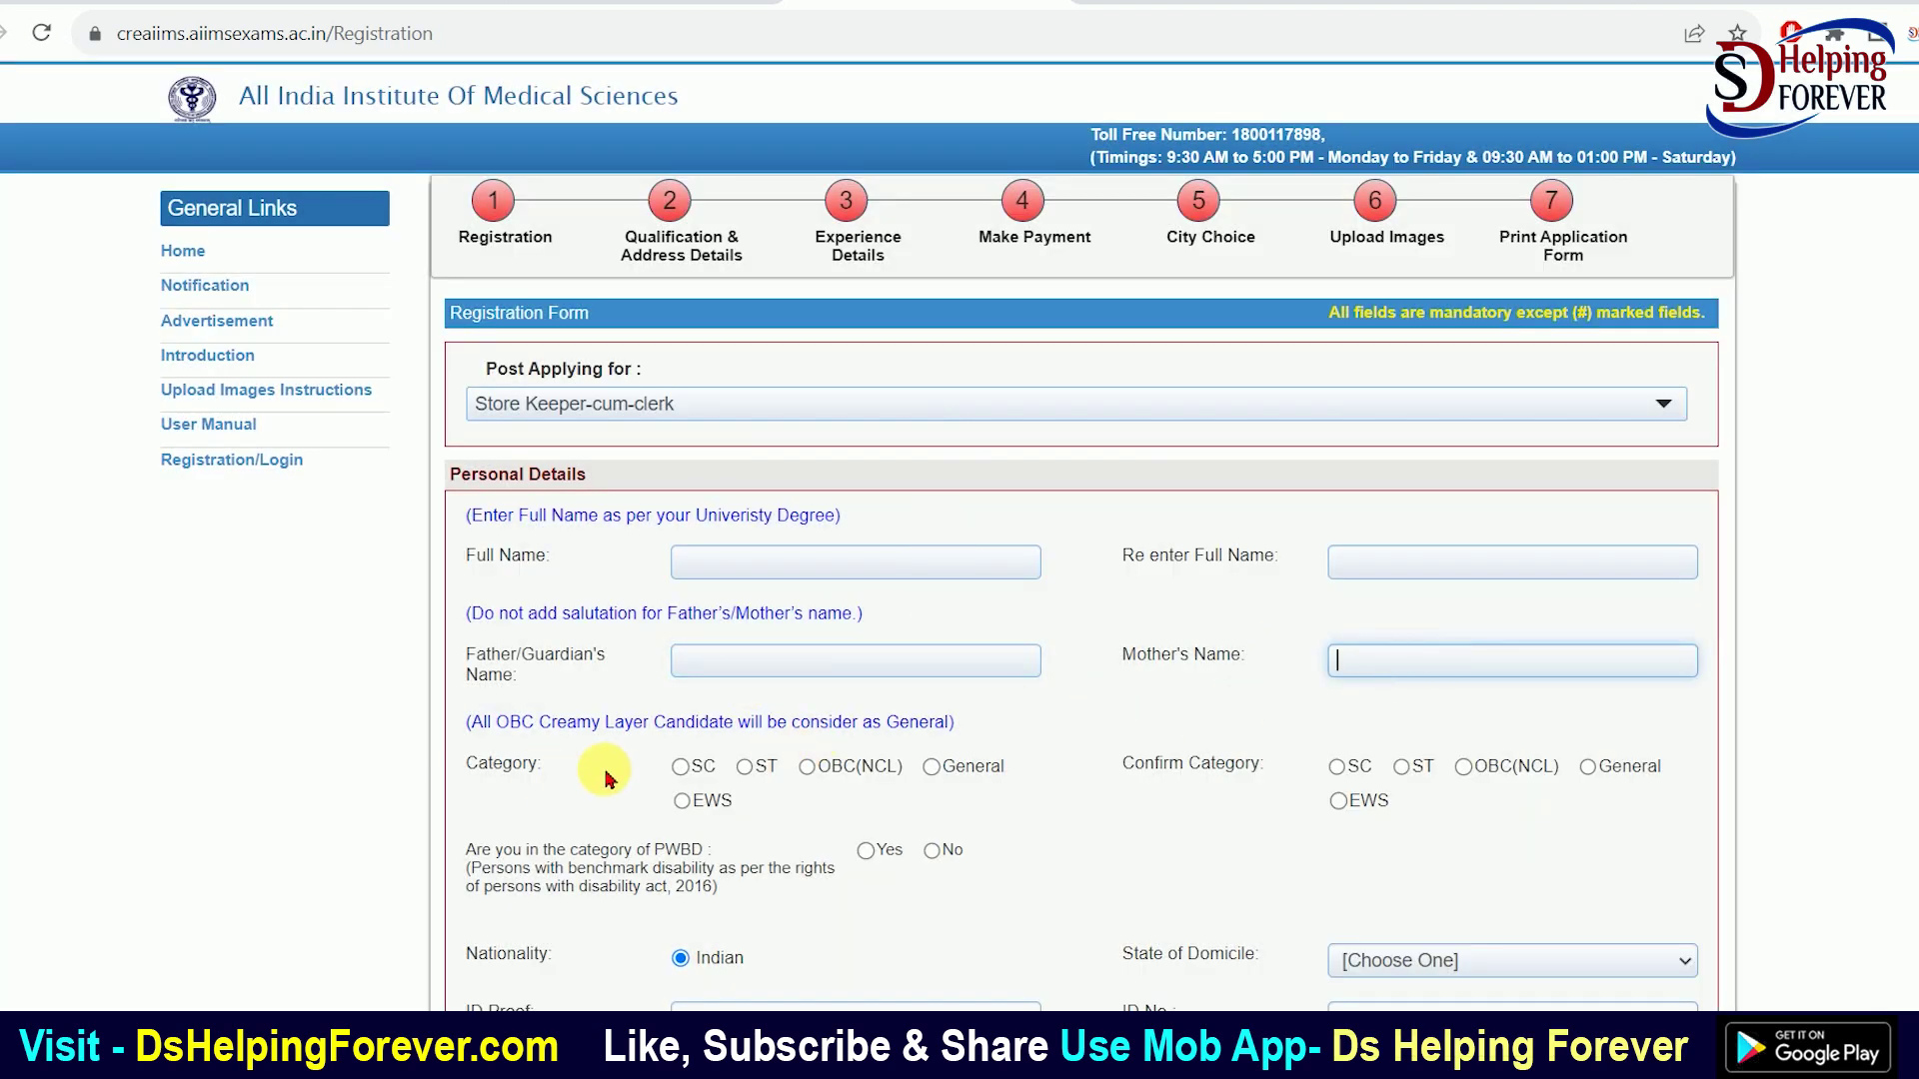
Set the candidate's category to ST and confirm it as ST
click(715, 765)
click(745, 767)
click(806, 766)
click(932, 766)
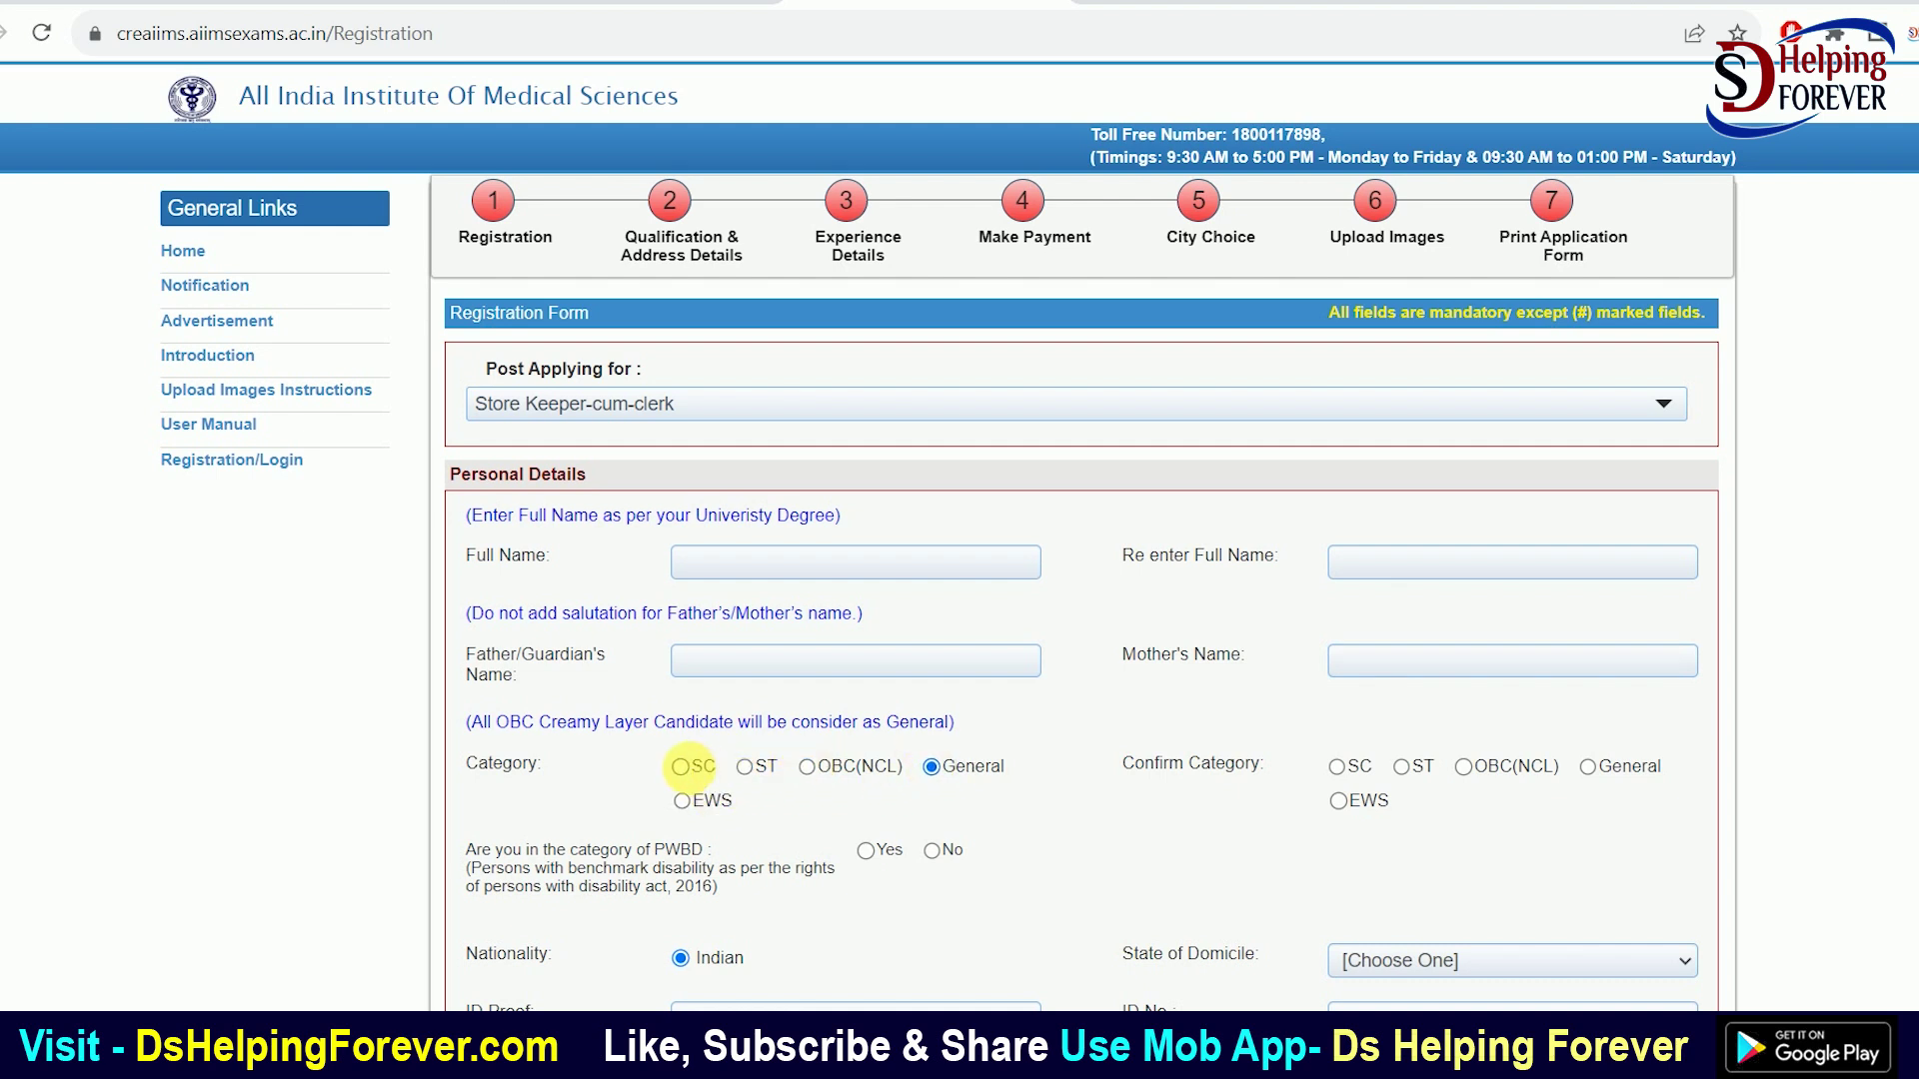
click(744, 768)
scroll(1027, 770, down, 1)
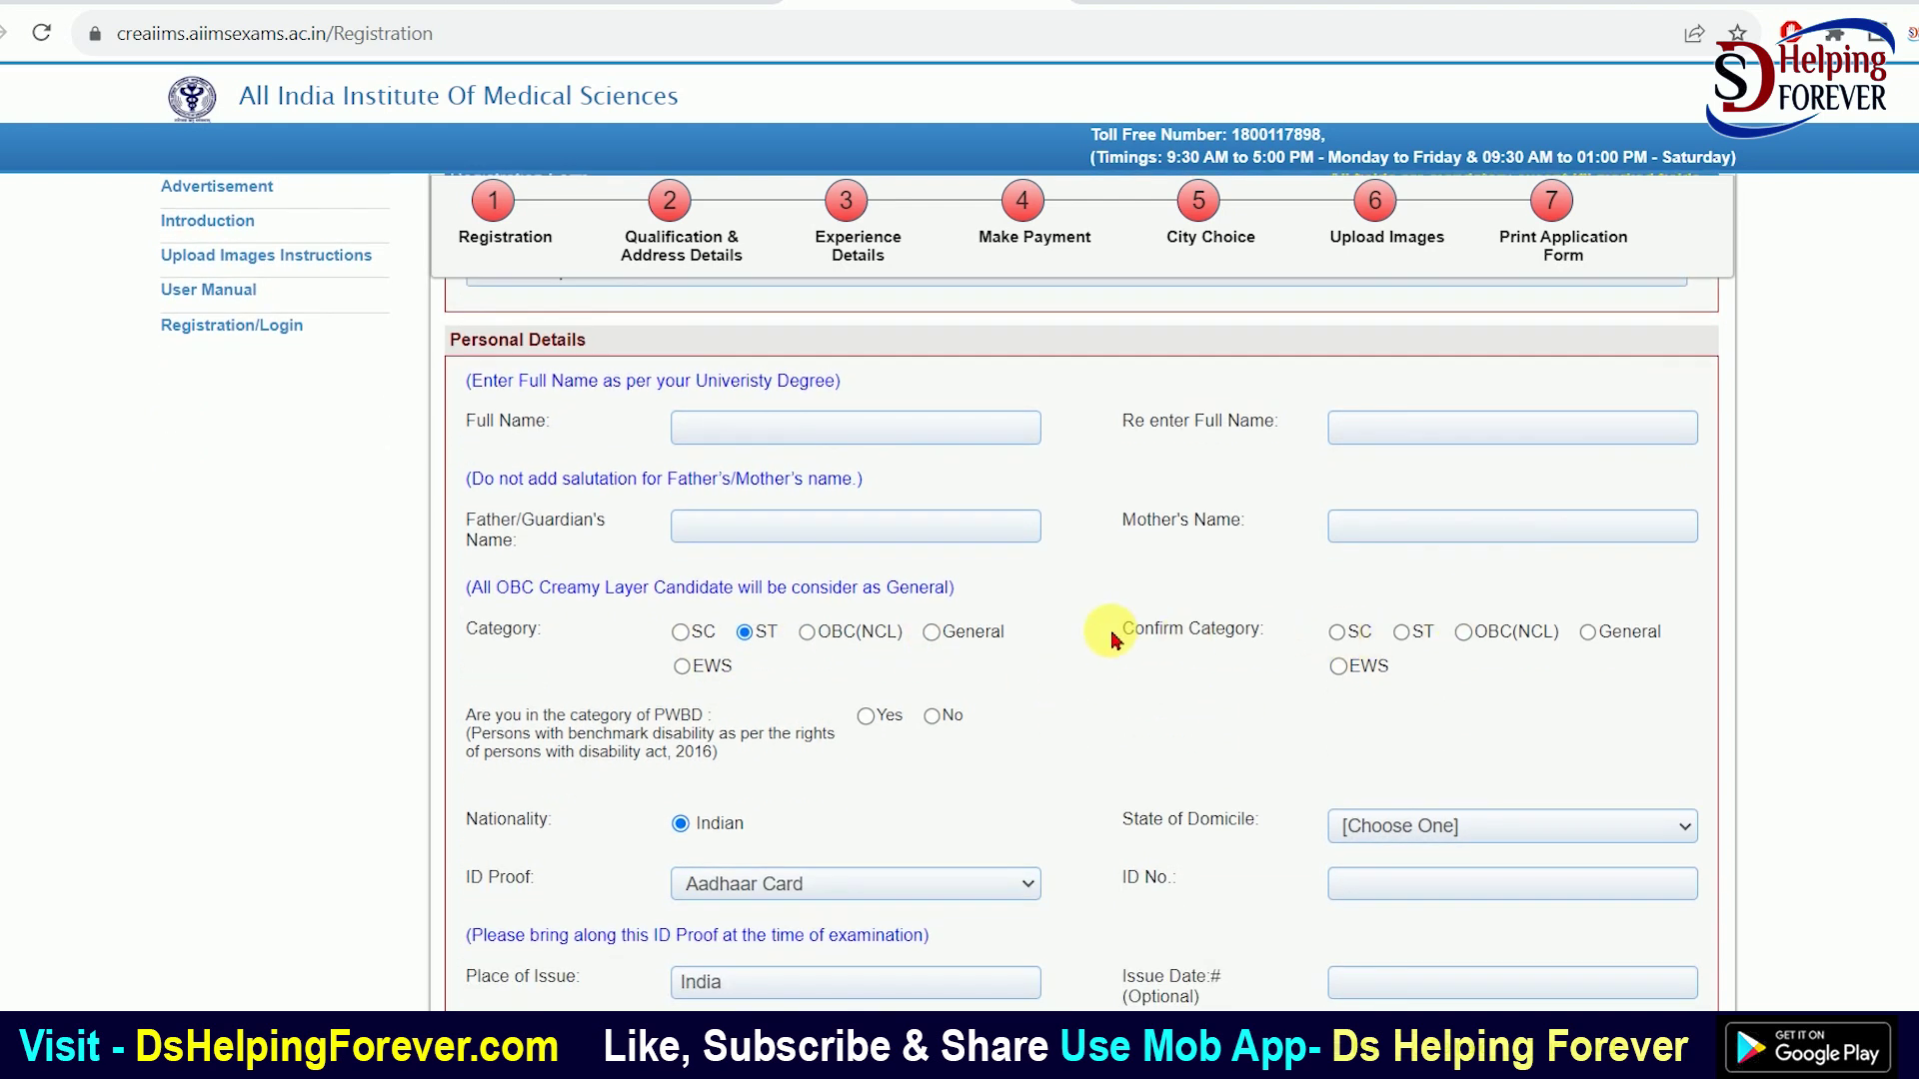
click(1402, 633)
scroll(592, 602, down, 1)
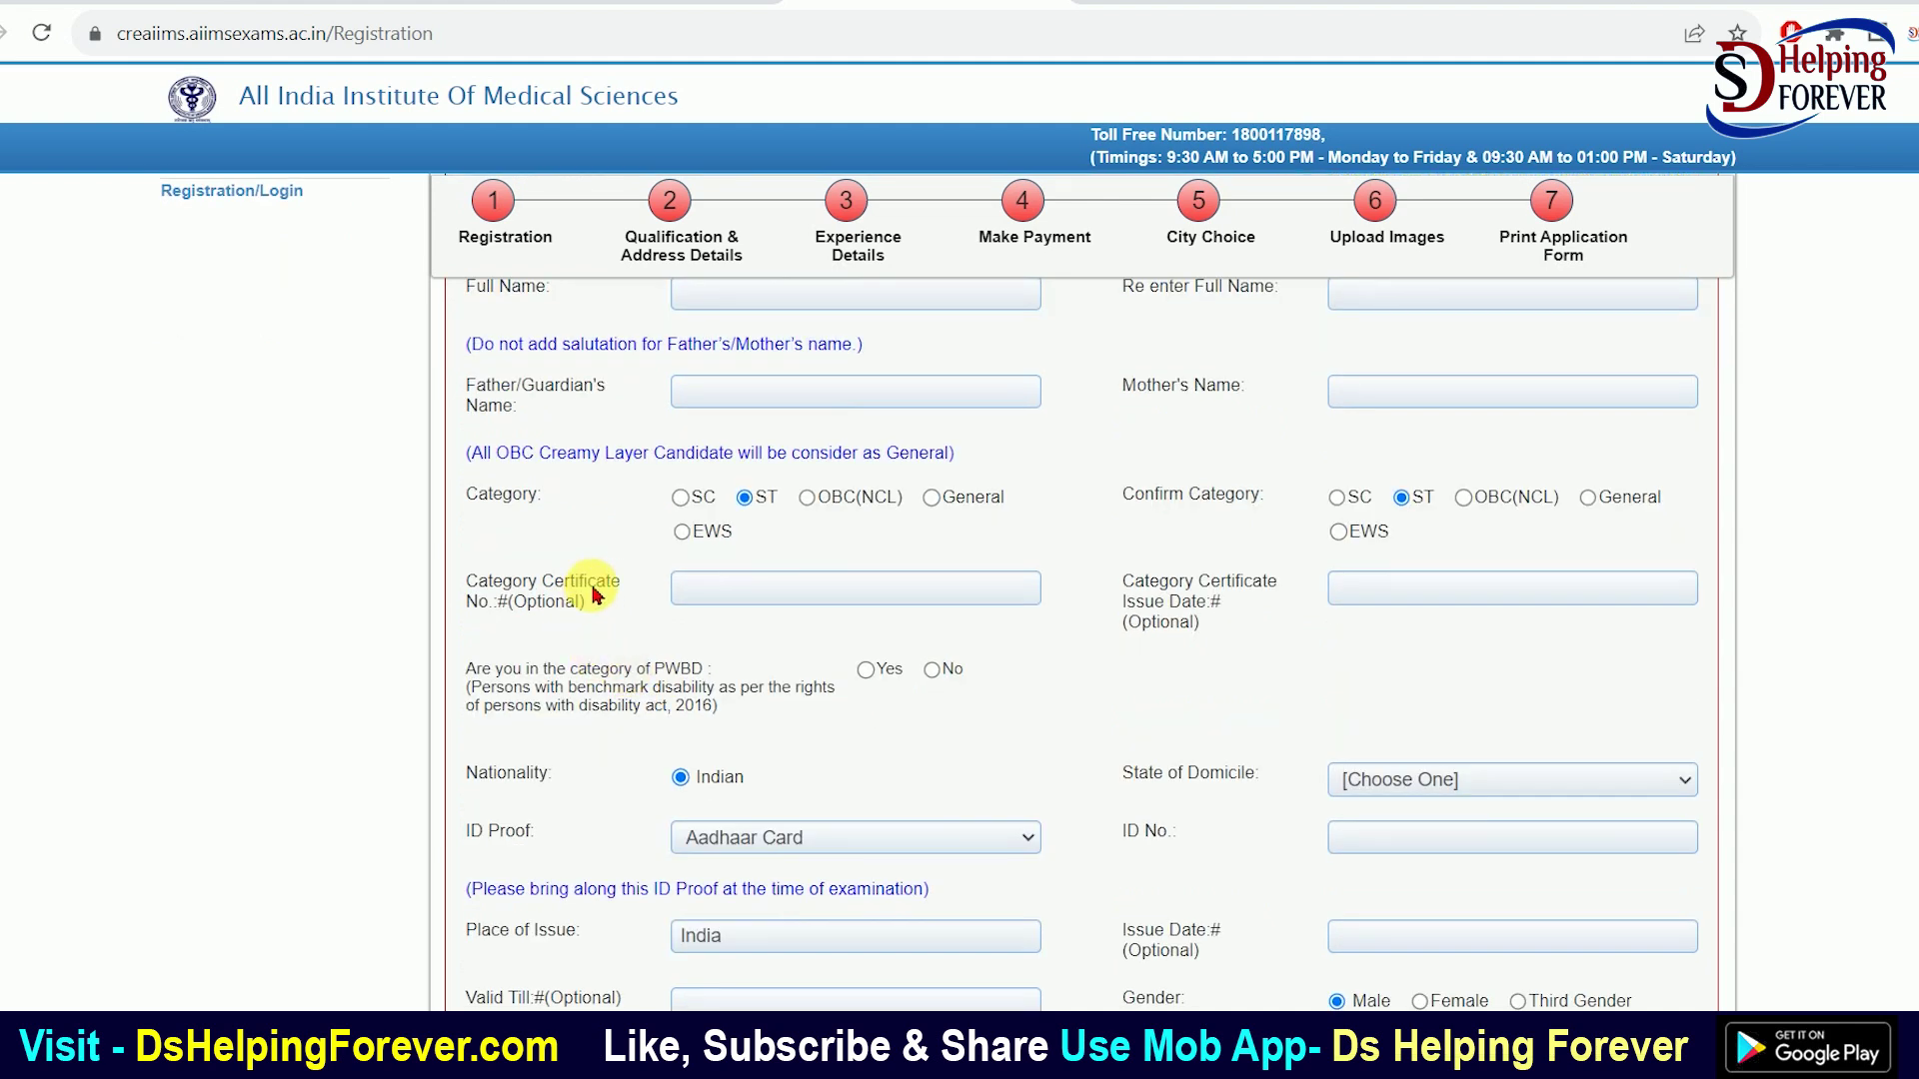
Examine the optional category certificate number and issue date fields, including the issue date calendar
click(759, 603)
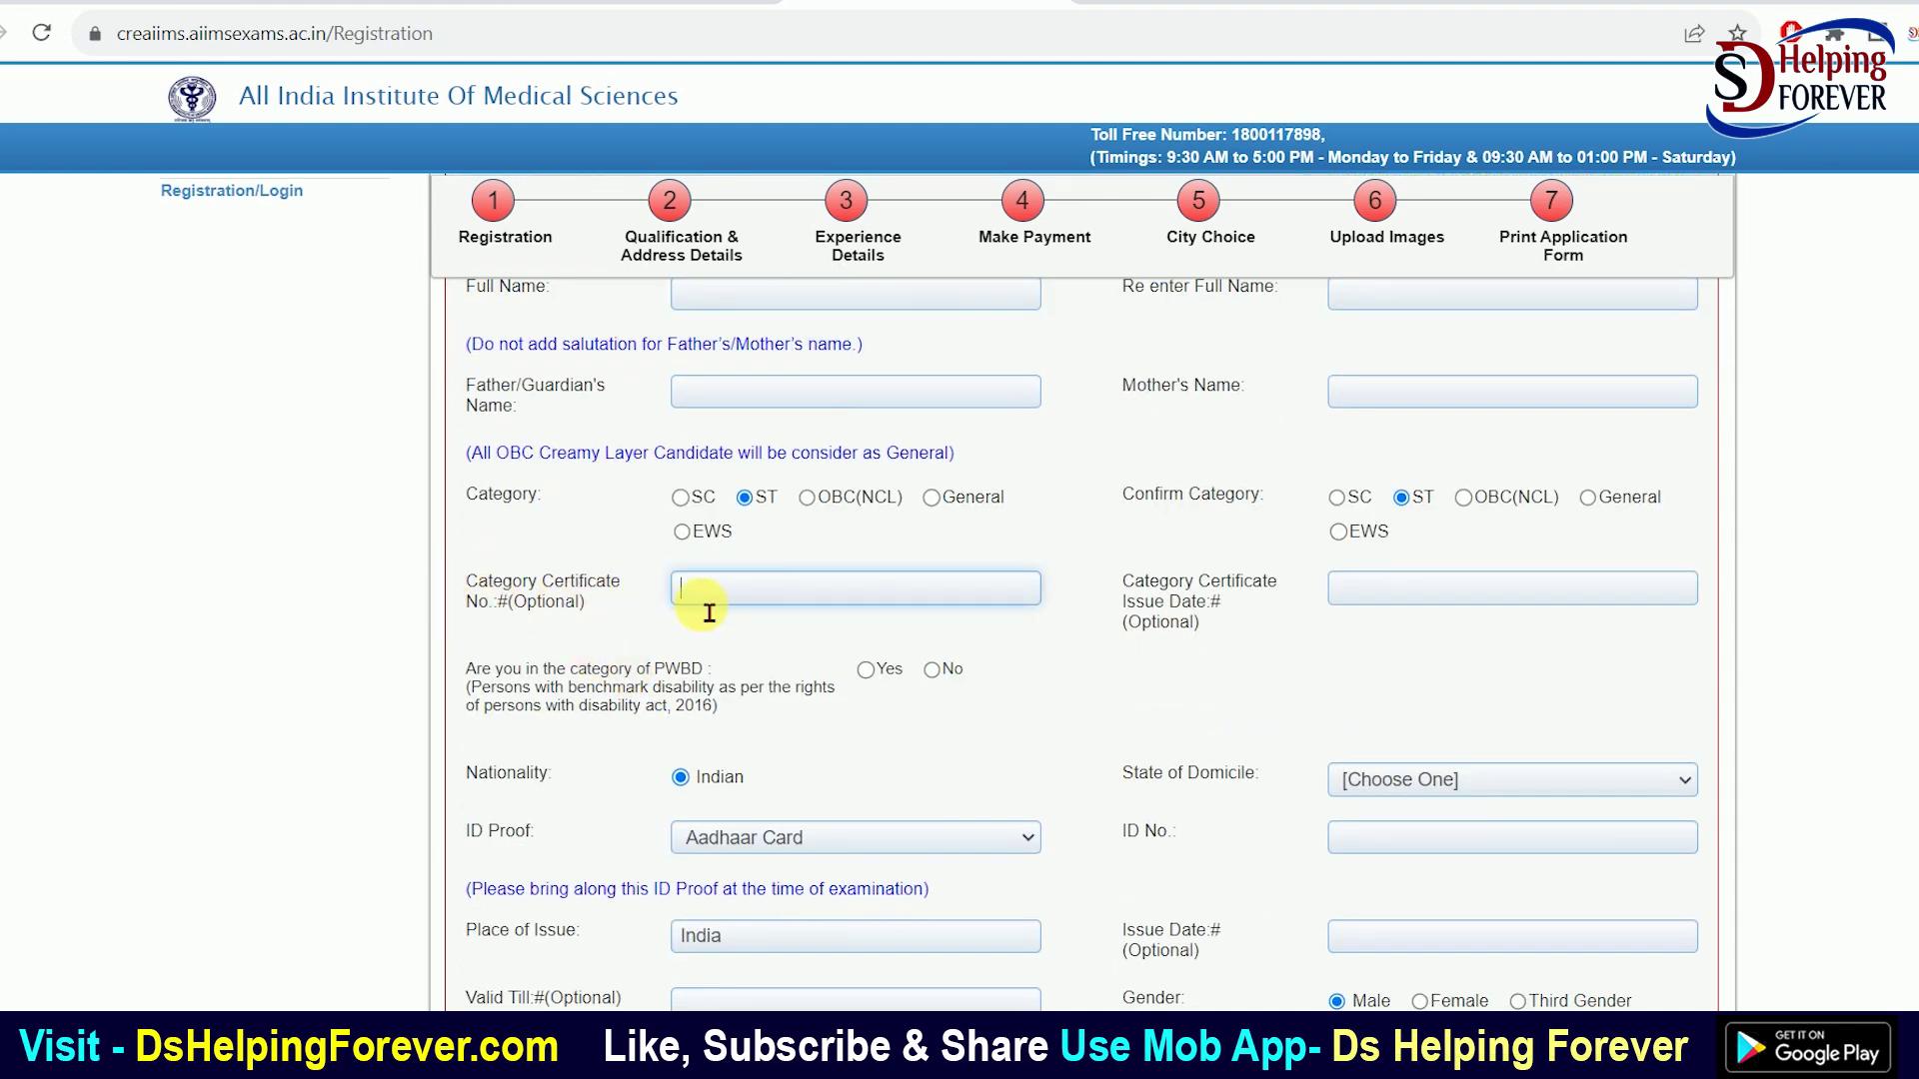
drag(527, 586, 624, 582)
click(557, 612)
drag(1187, 600, 1283, 584)
click(1228, 616)
click(1411, 589)
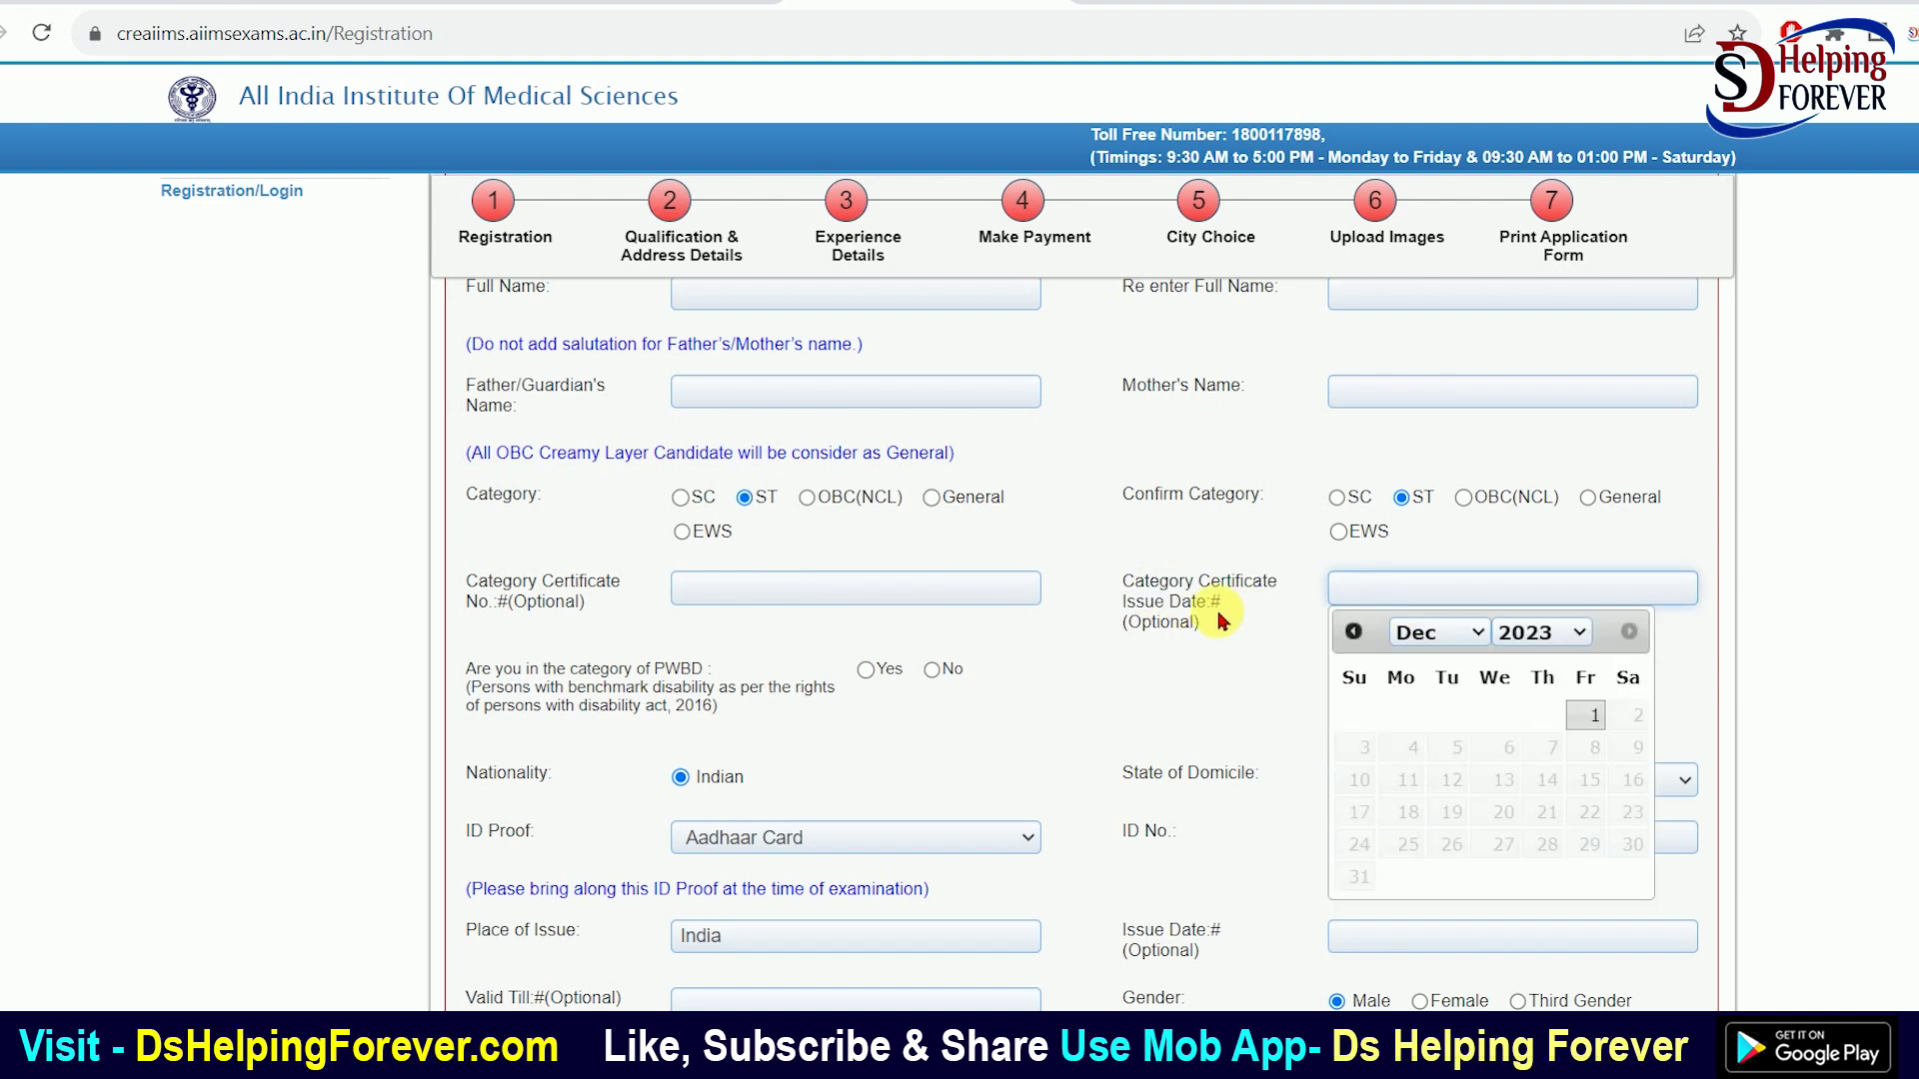
click(1190, 597)
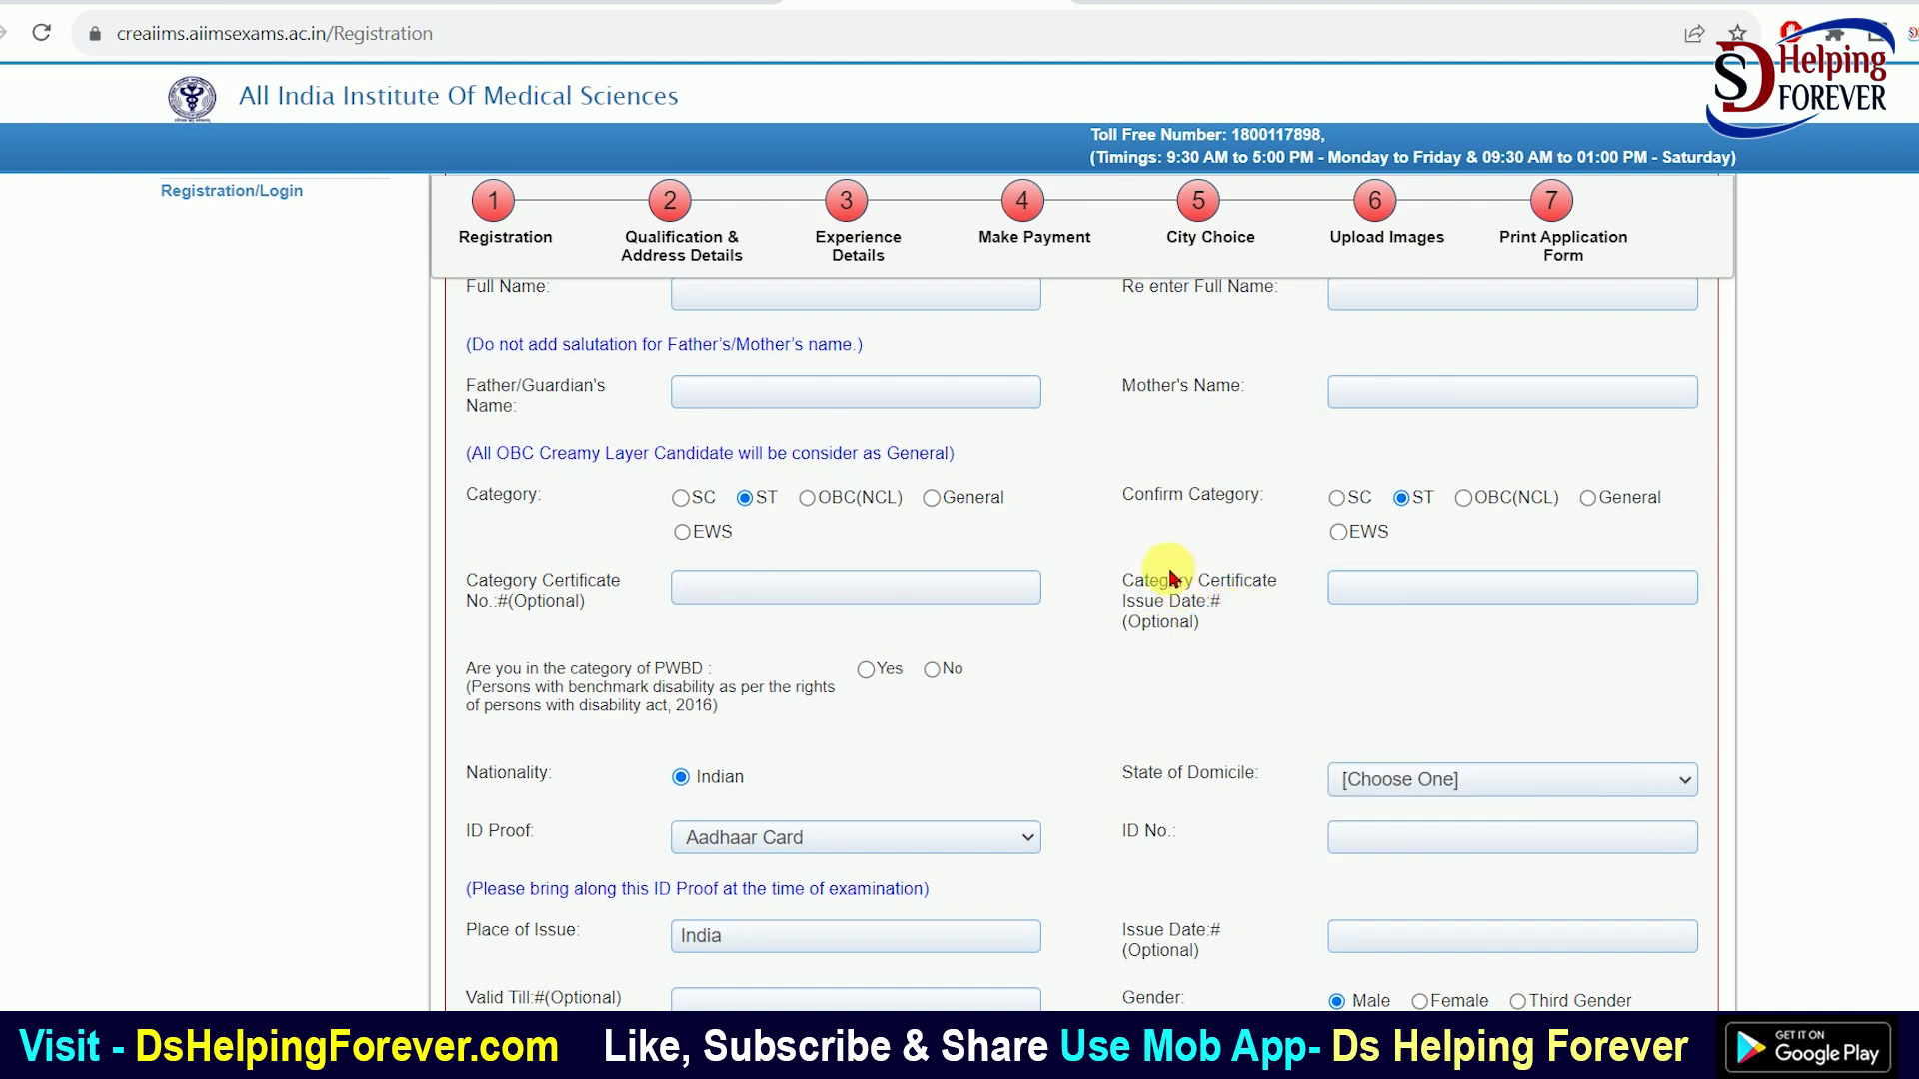
Change both the category and the confirmed category to General
click(930, 496)
click(951, 444)
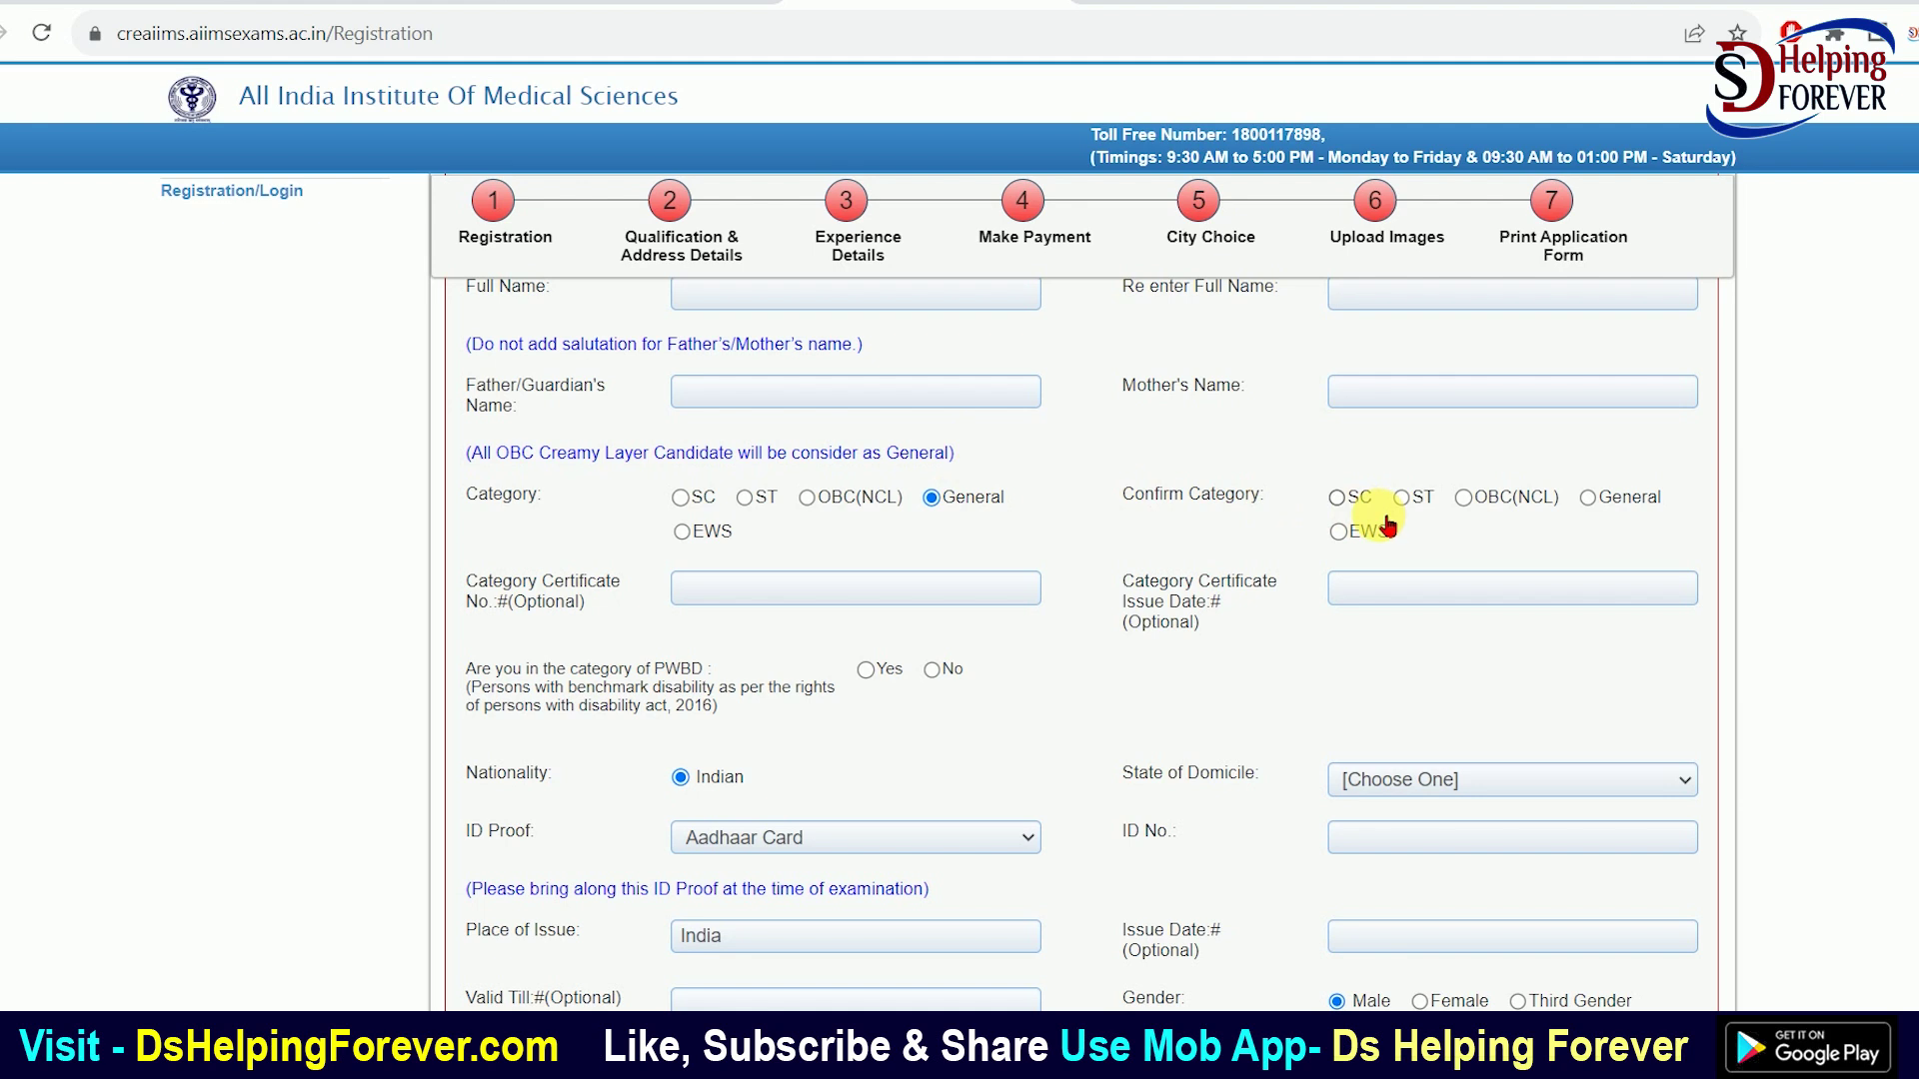
click(1588, 498)
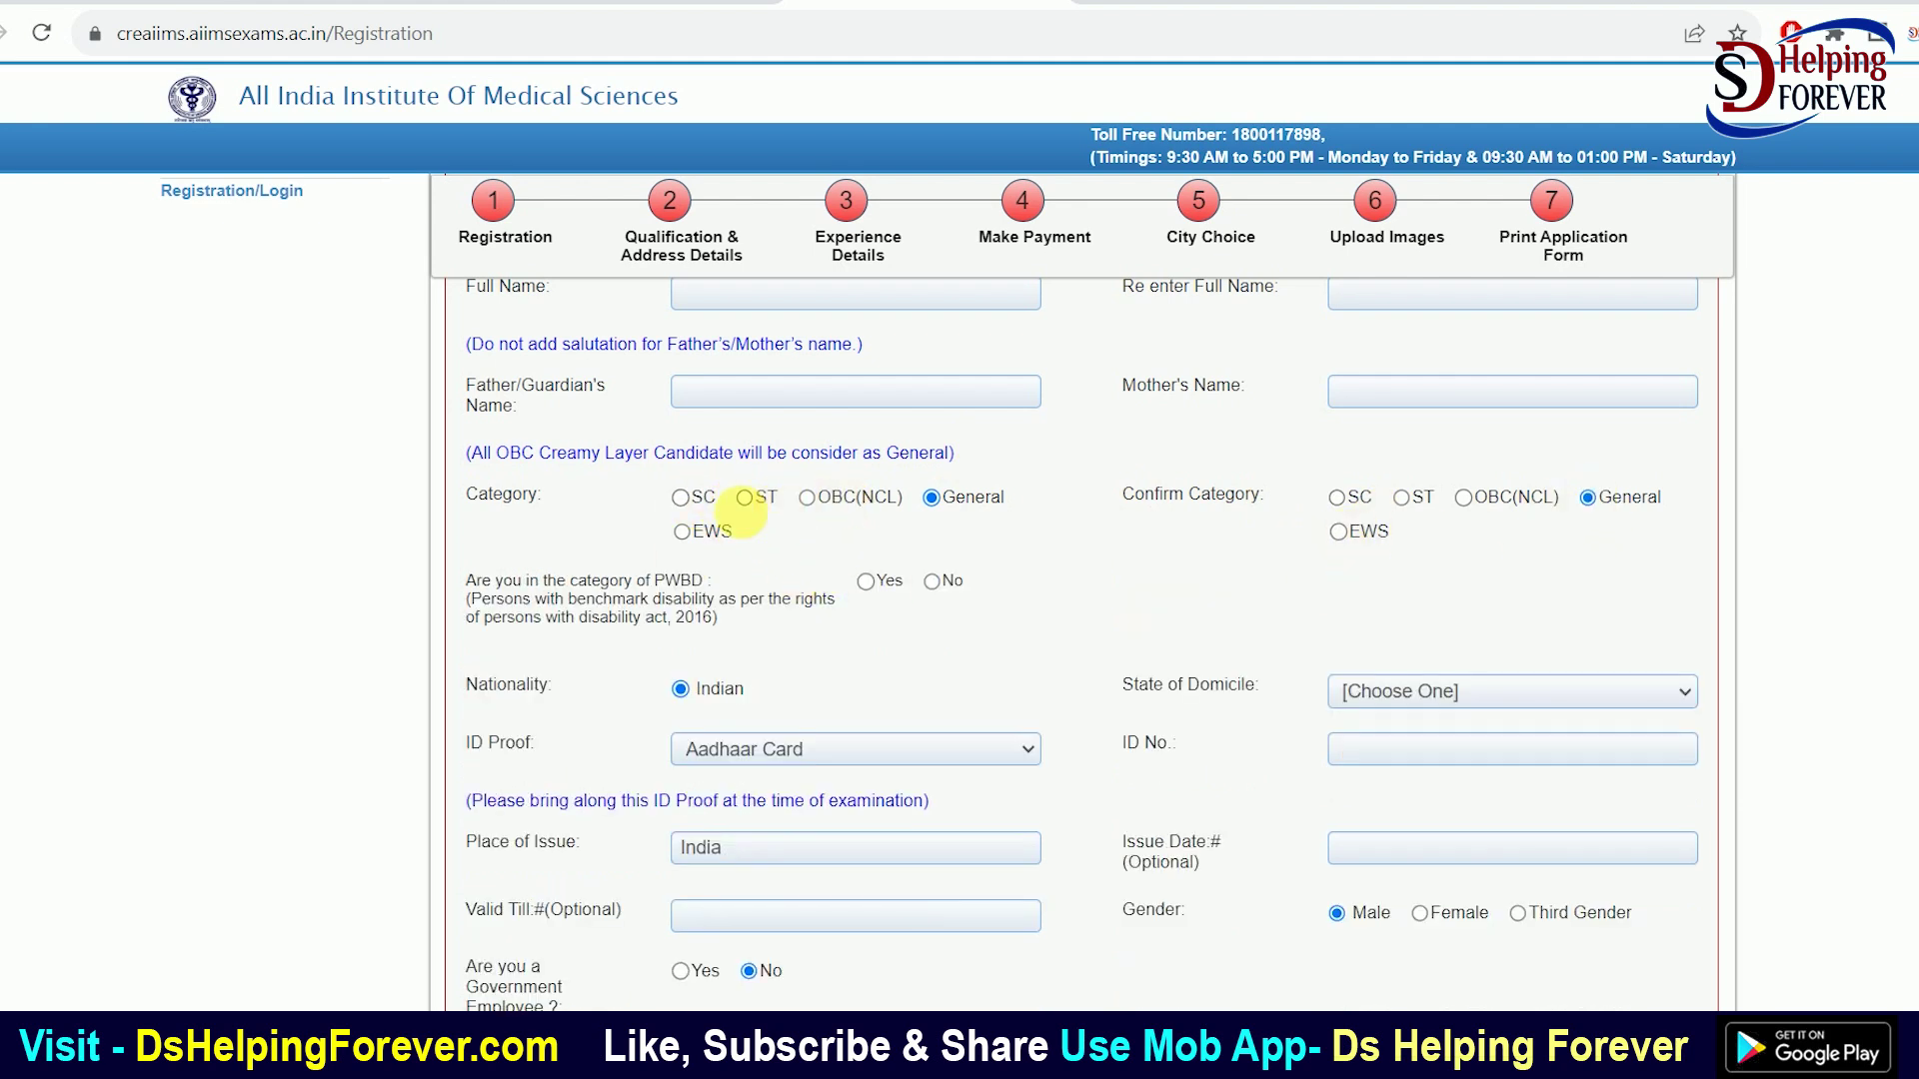
Set both the category and the confirmed category to EWS
click(683, 533)
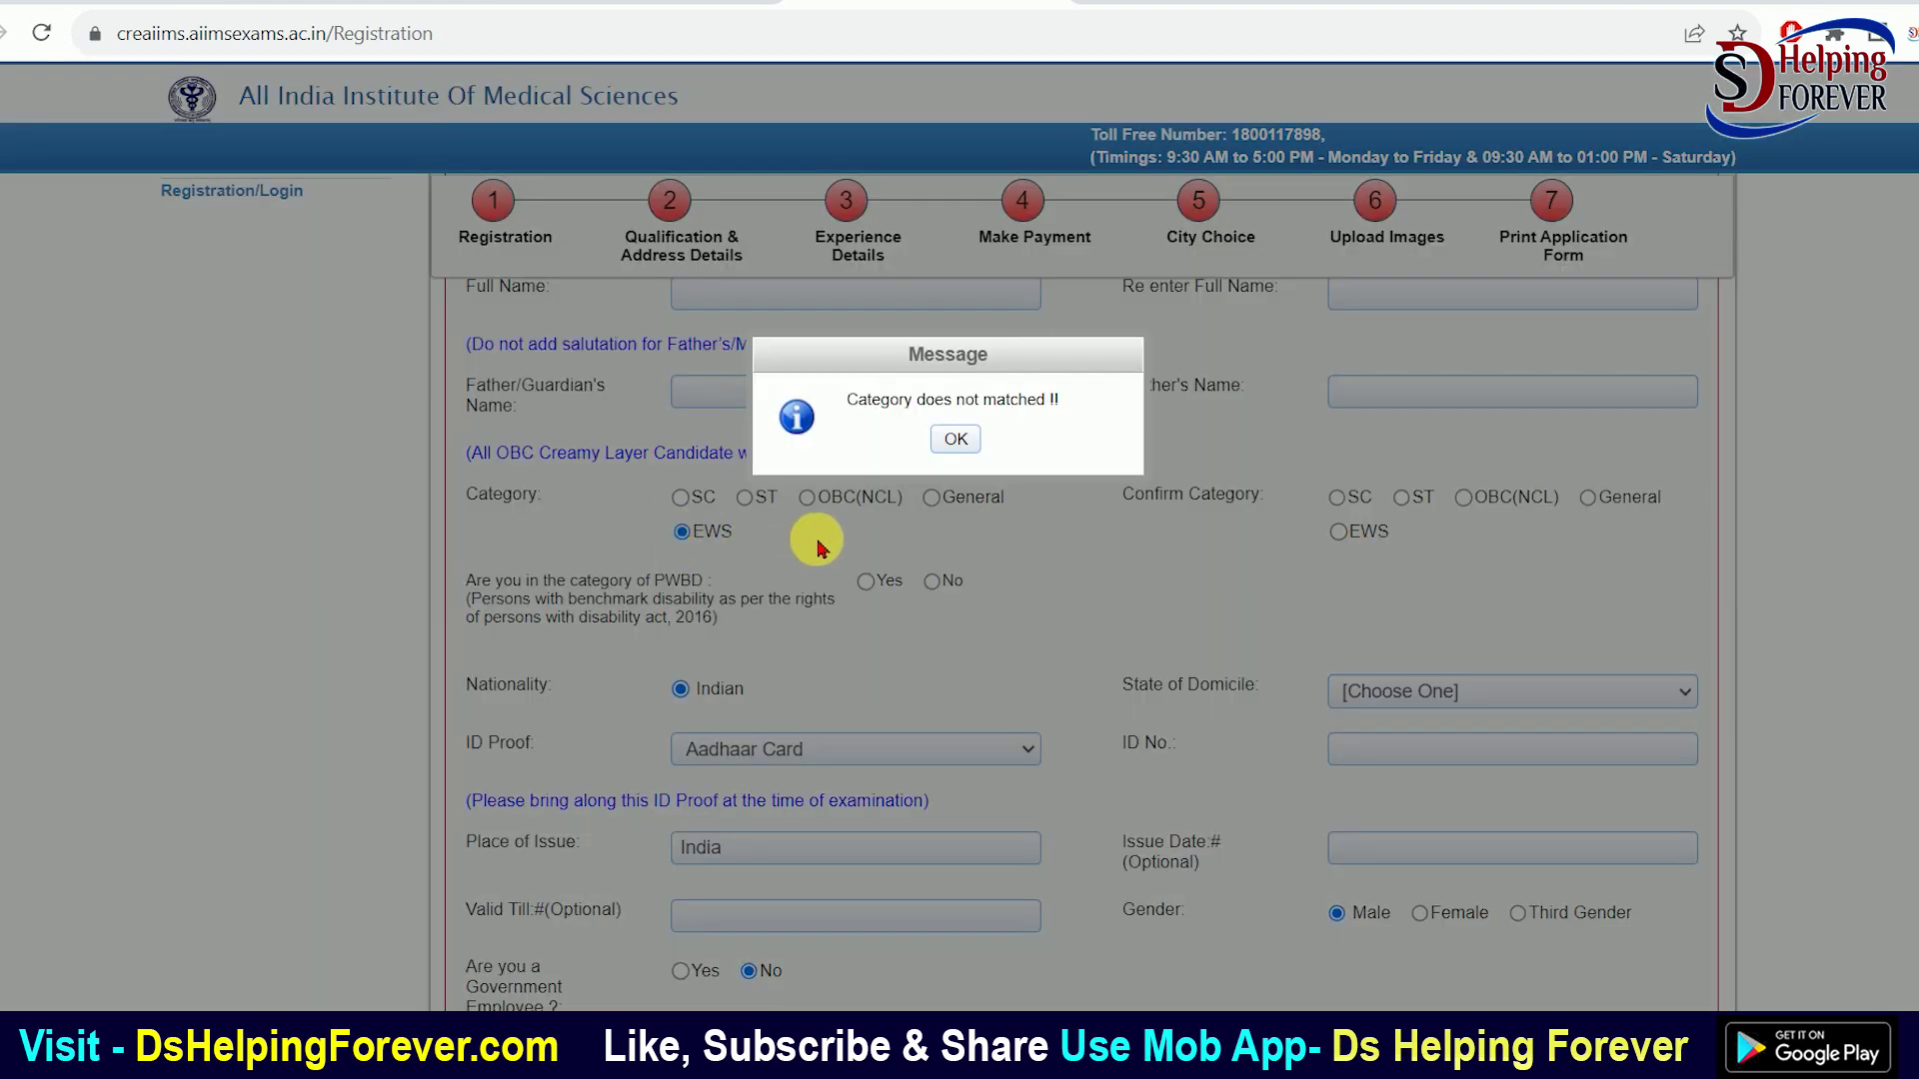
click(950, 441)
click(1358, 537)
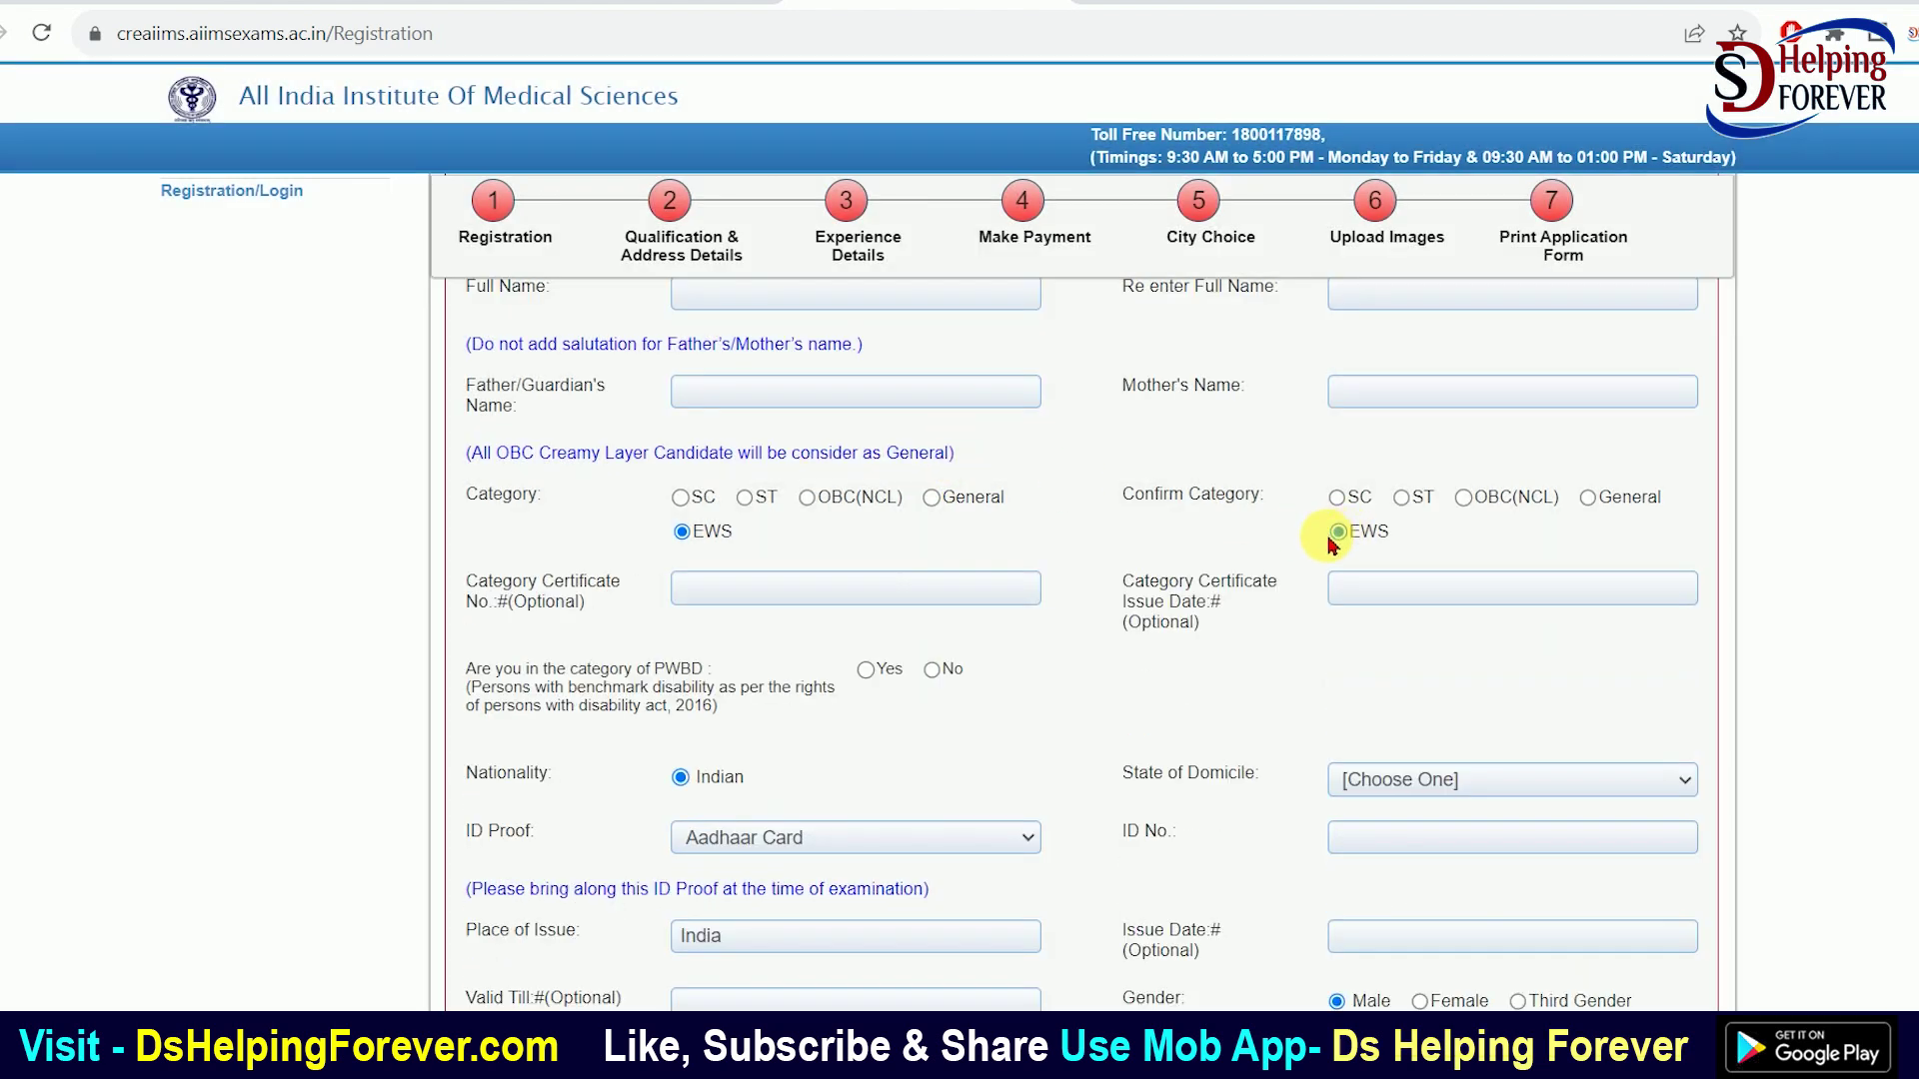
Answer Yes to the PWBD question, agree to the eligibility declaration, and open the PWBD category choices
scroll(604, 571, down, 1)
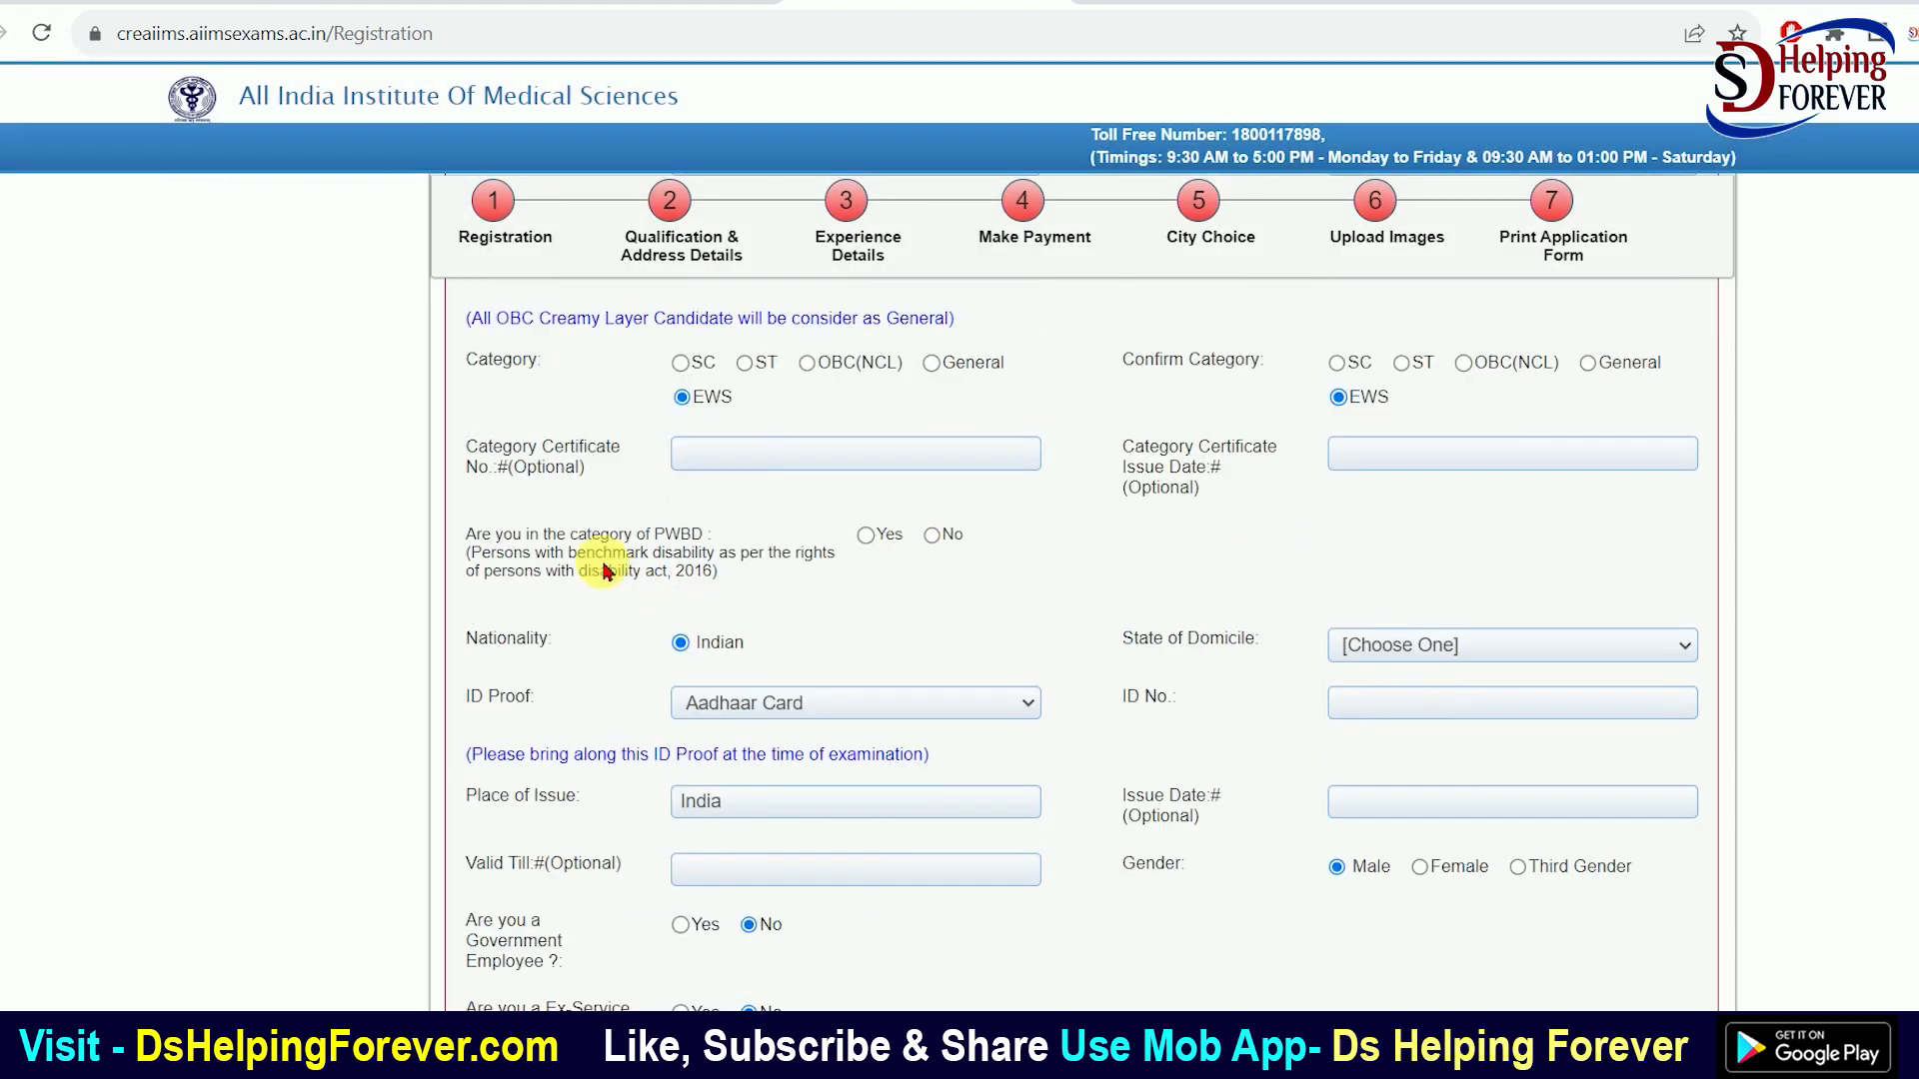
click(866, 536)
click(729, 638)
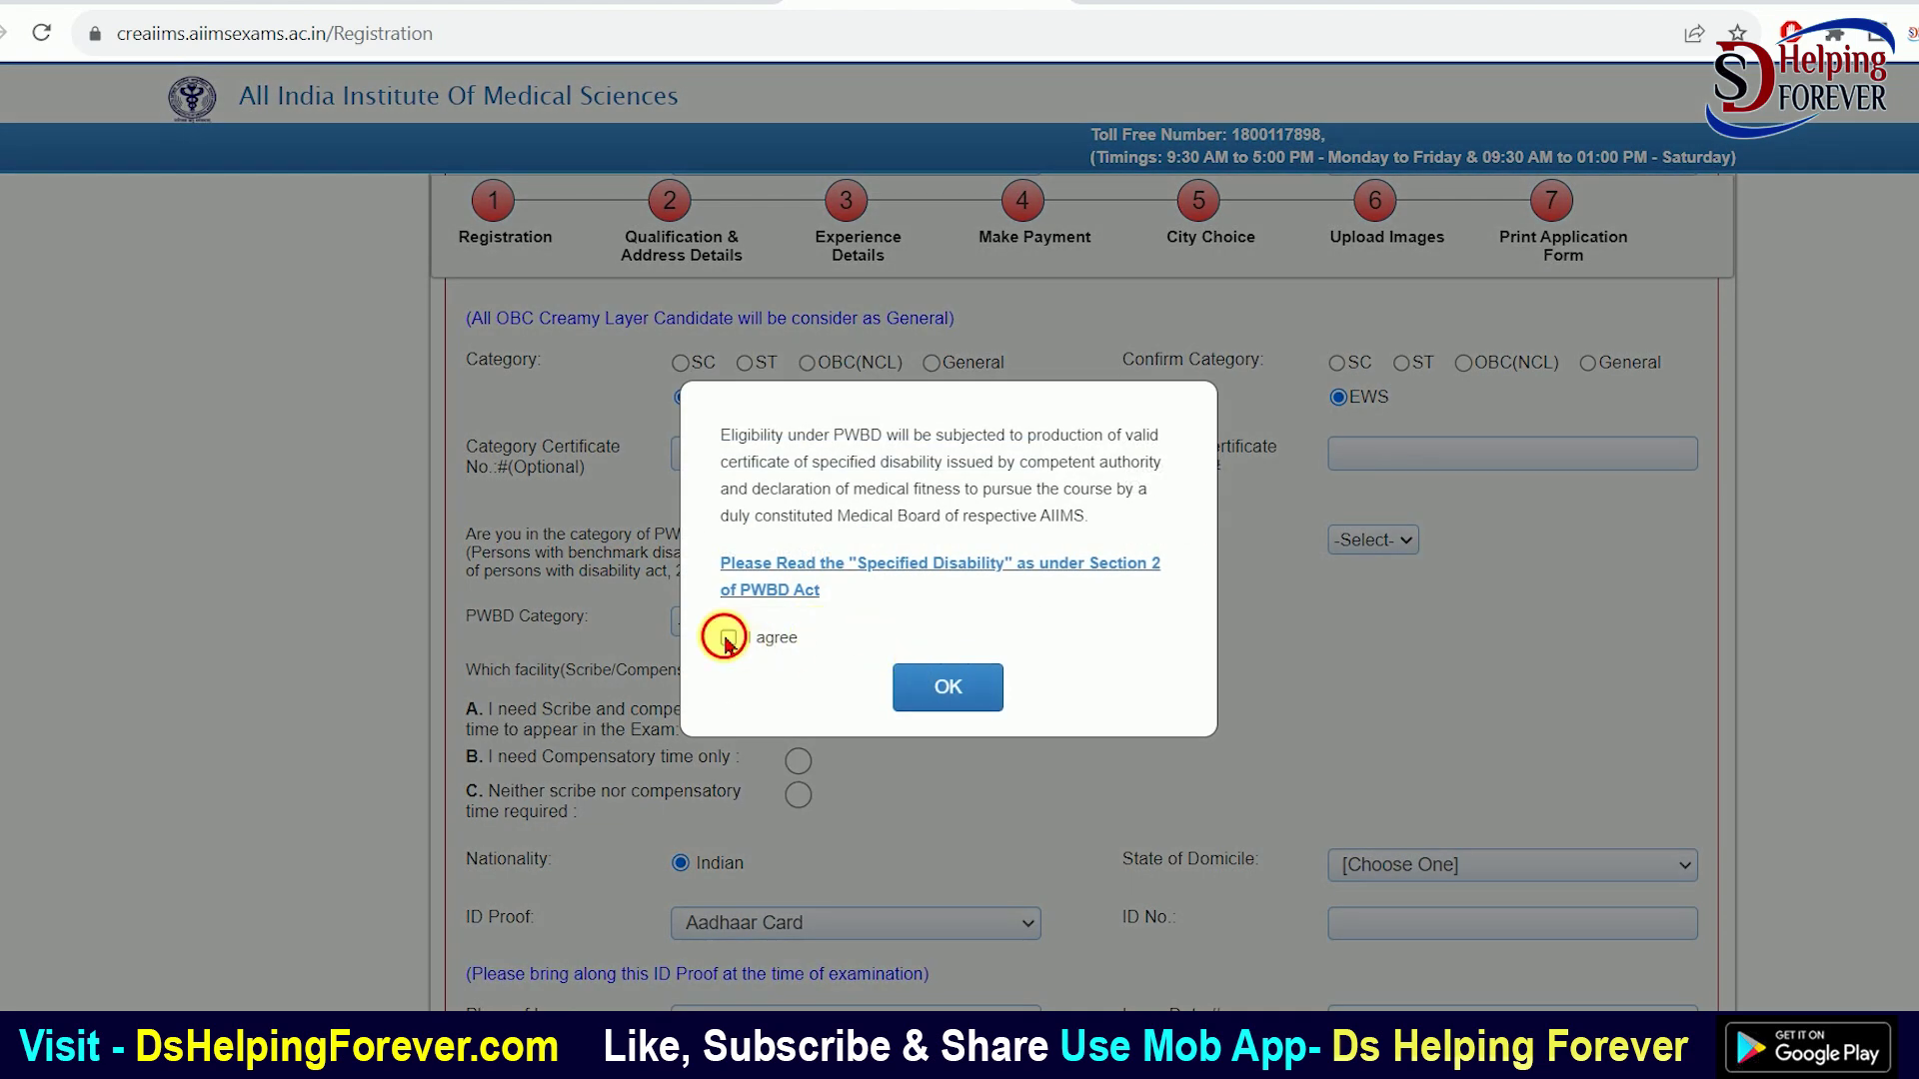
click(948, 687)
click(728, 623)
click(728, 625)
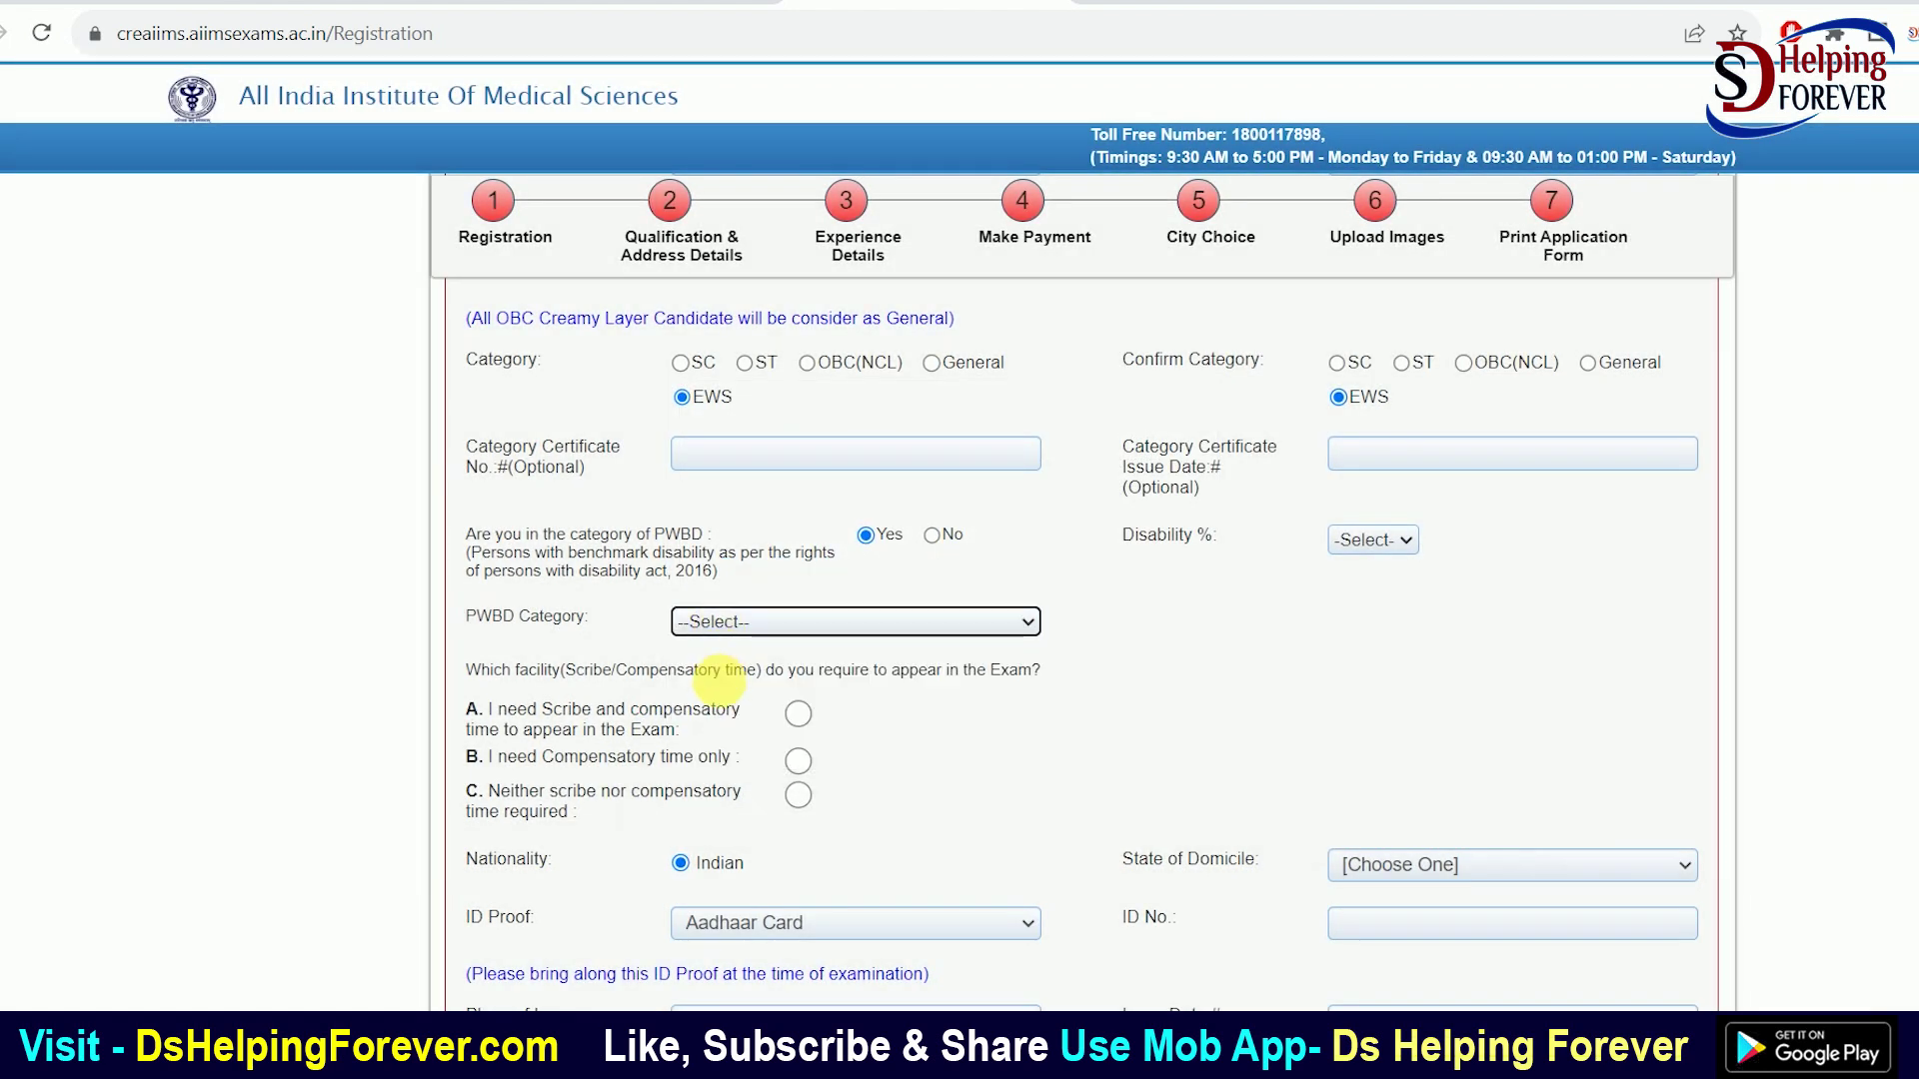
Answer No to the question about belonging to the PWBD category
click(932, 537)
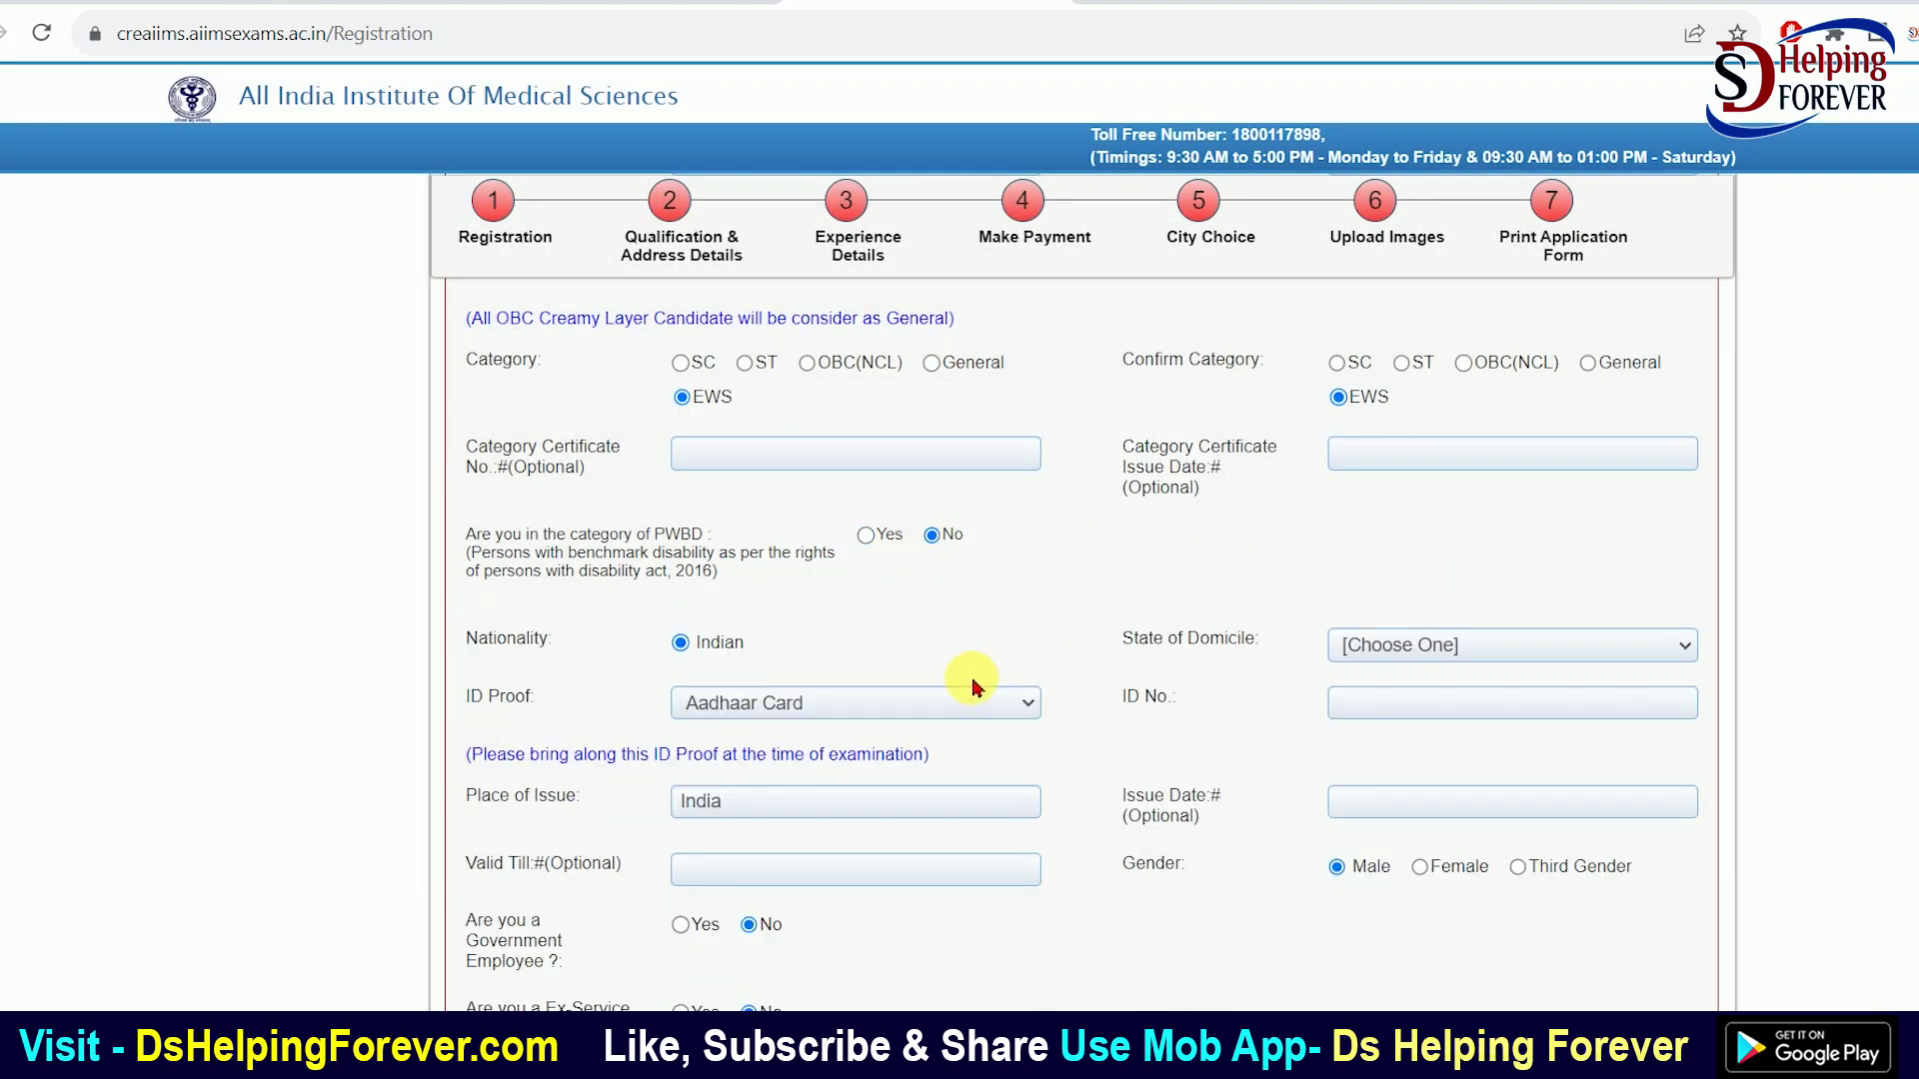
Set the state of domicile to BIHAR and choose Aadhaar Card as the ID proof
scroll(977, 677, down, 3)
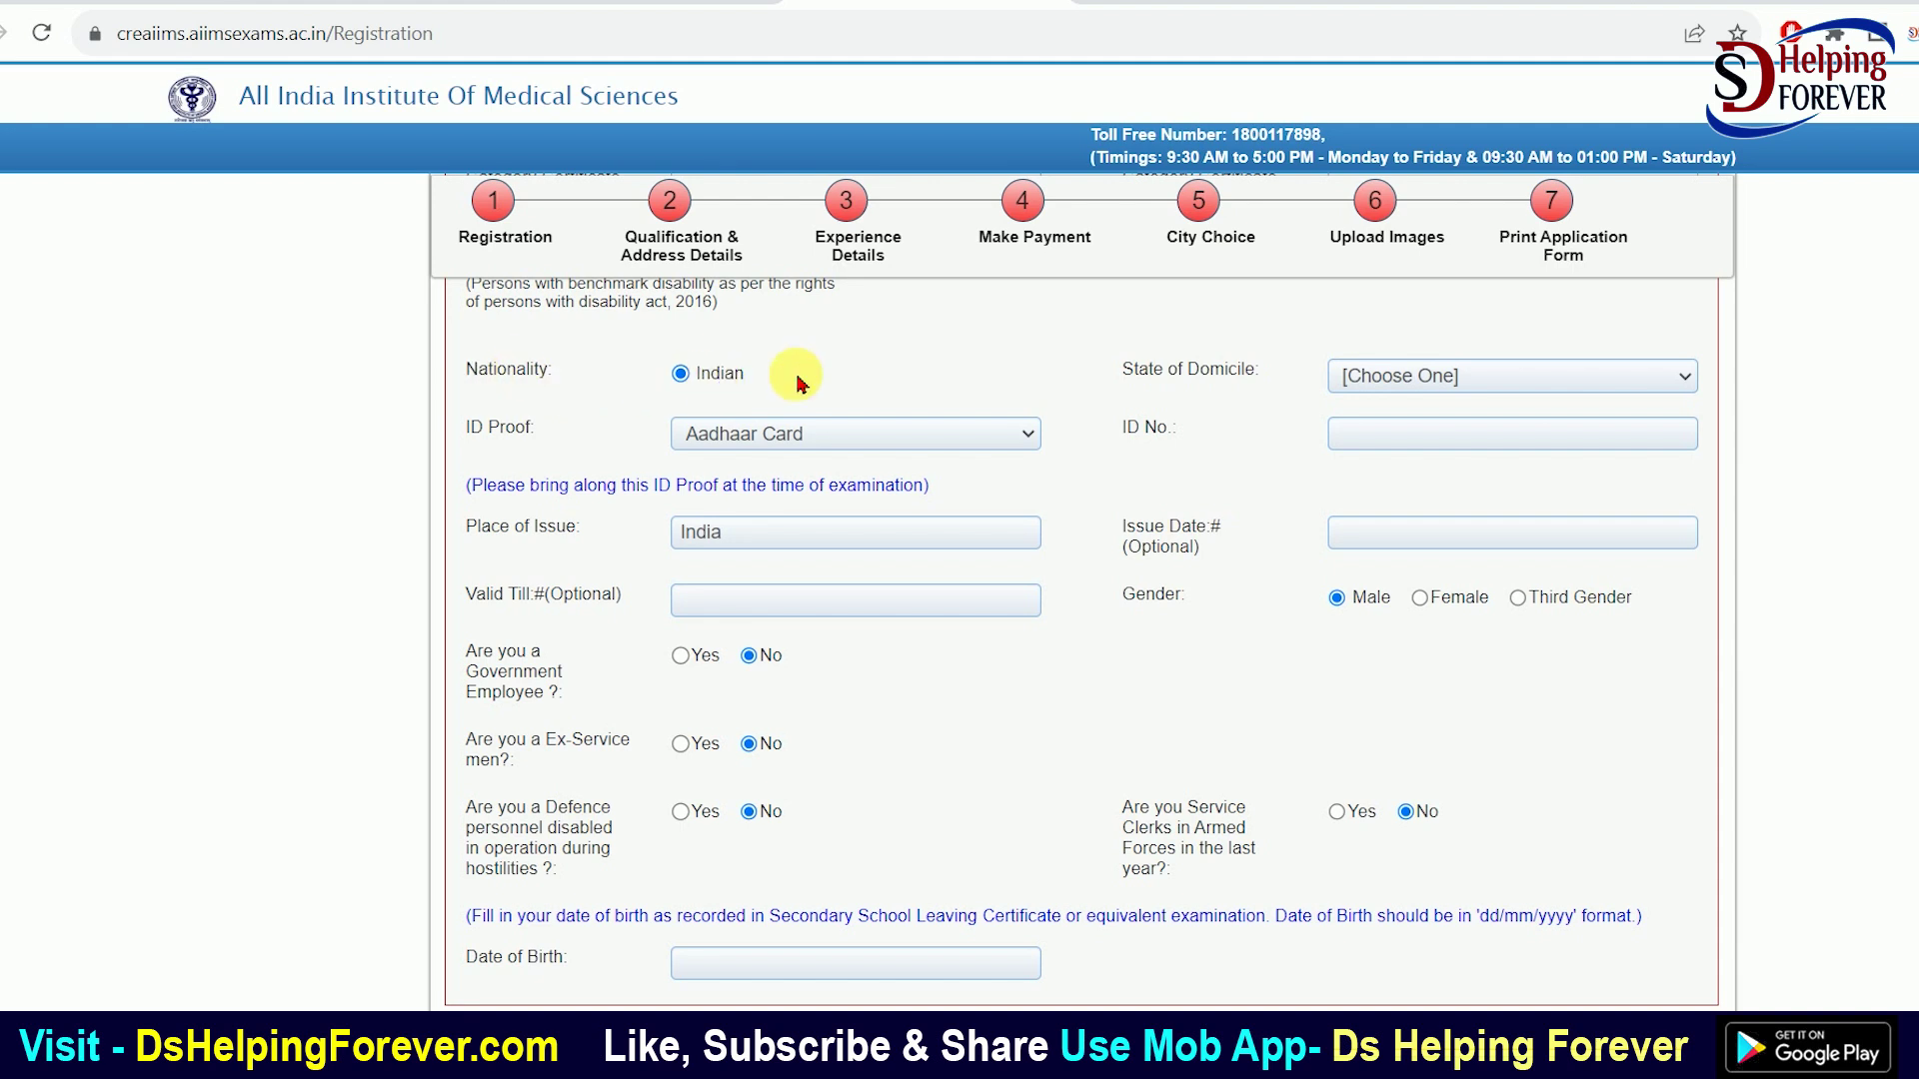
click(1388, 377)
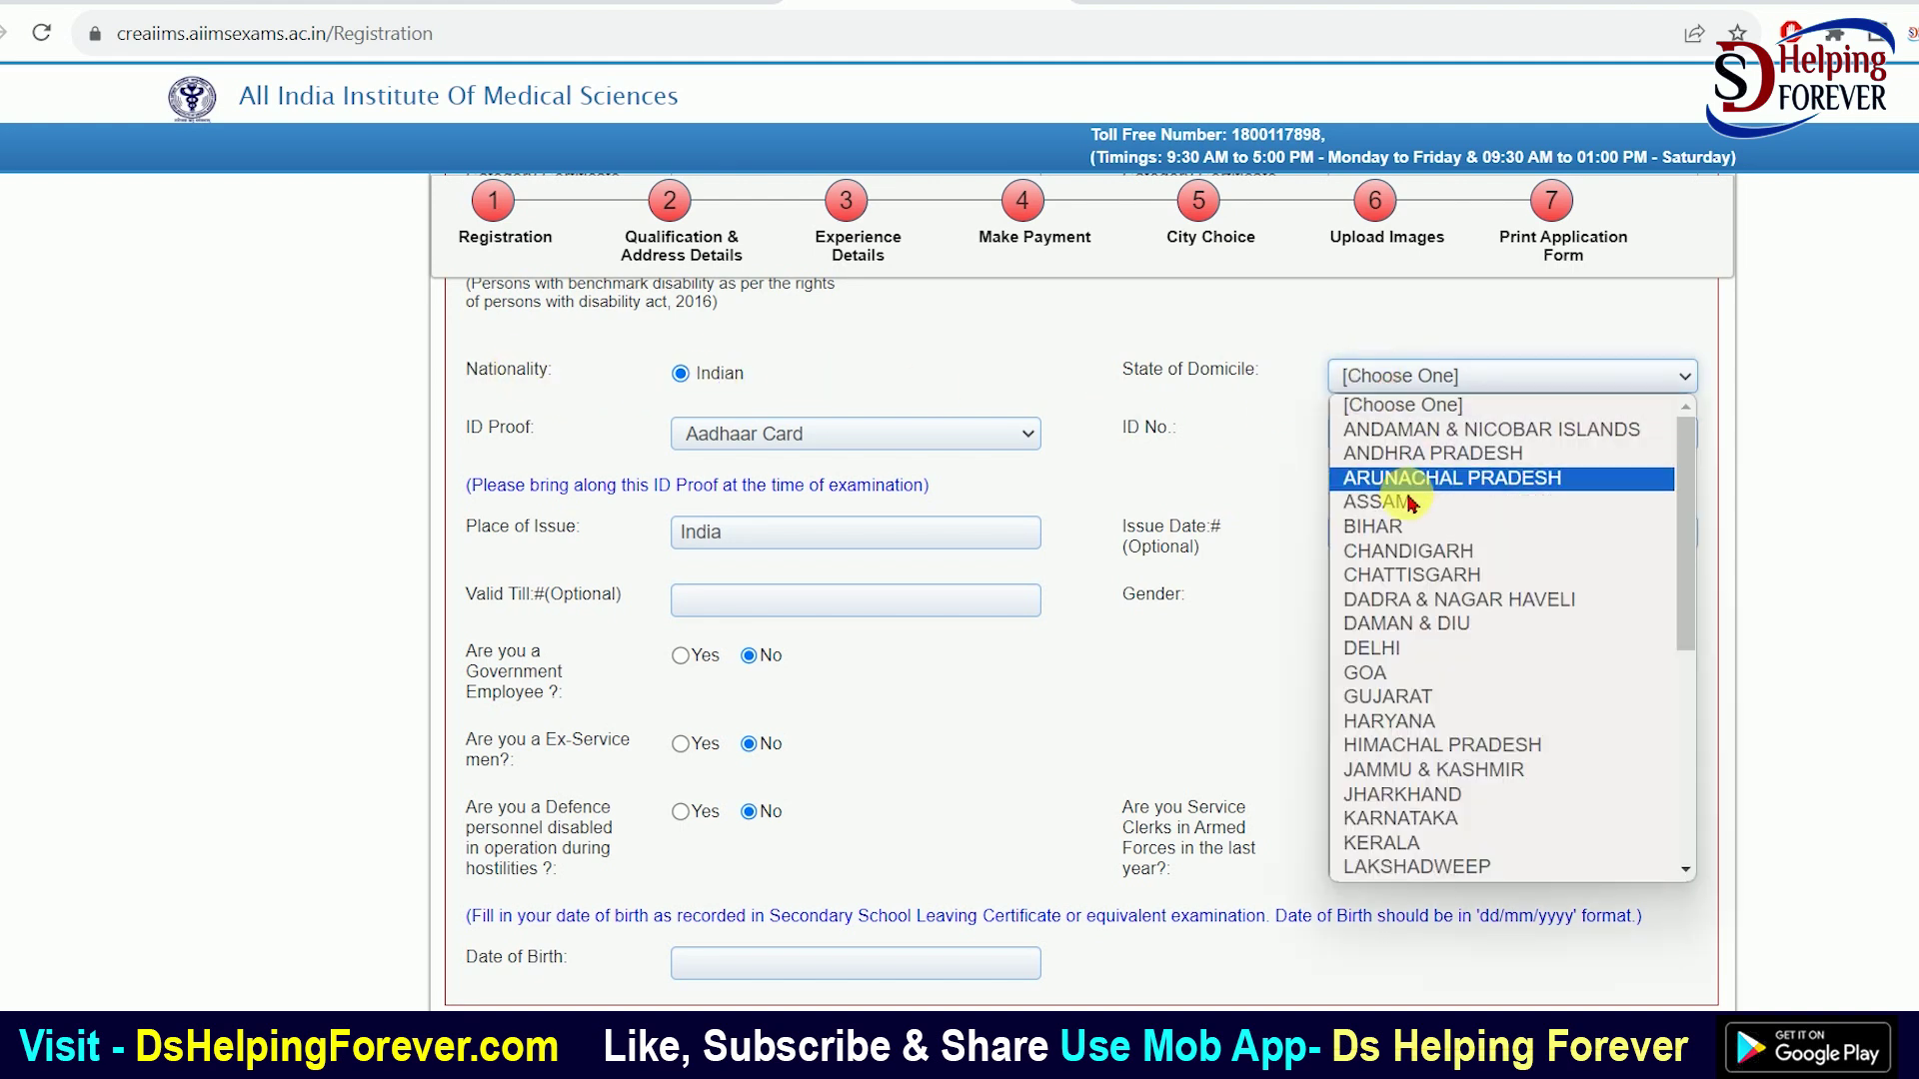
click(1390, 537)
drag(484, 430, 532, 430)
click(815, 439)
click(806, 438)
click(805, 438)
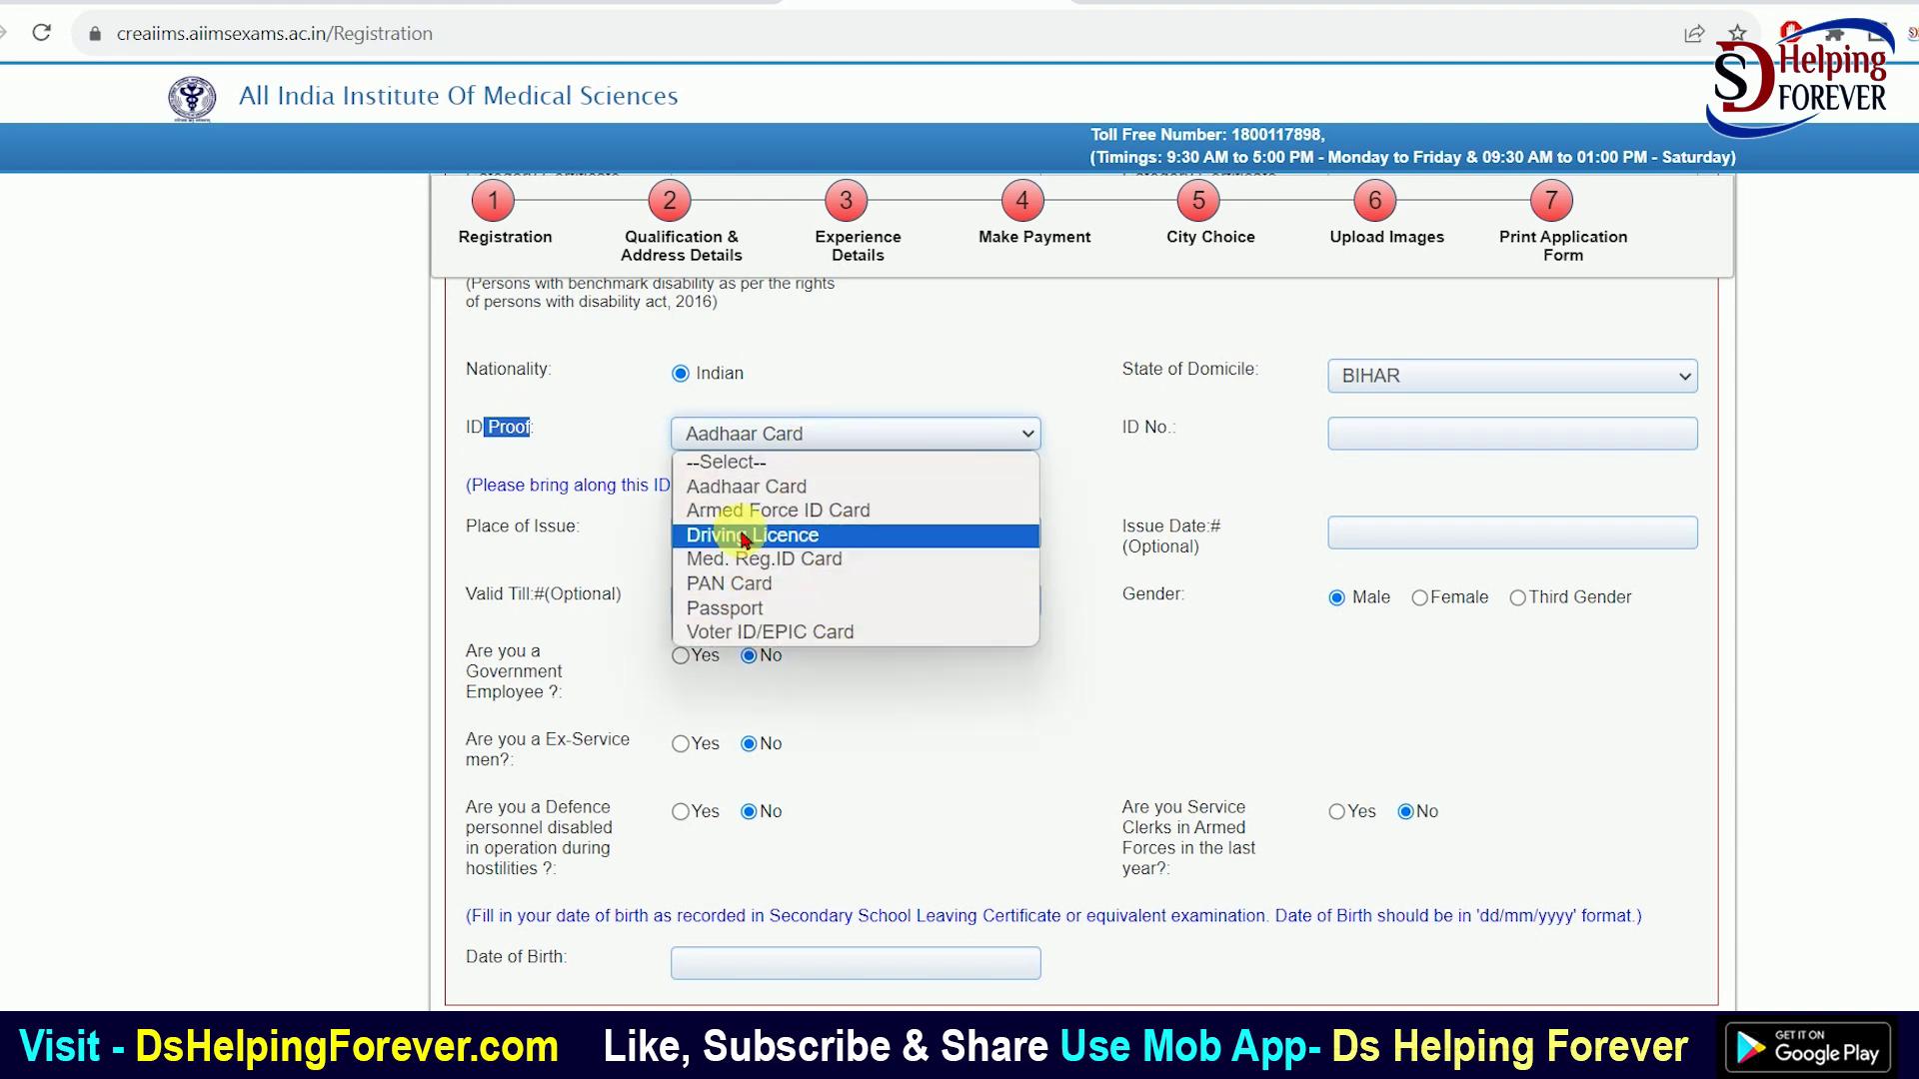
click(728, 486)
Visit the ID number field, and open and close the calendar for the optional issue date
click(1351, 442)
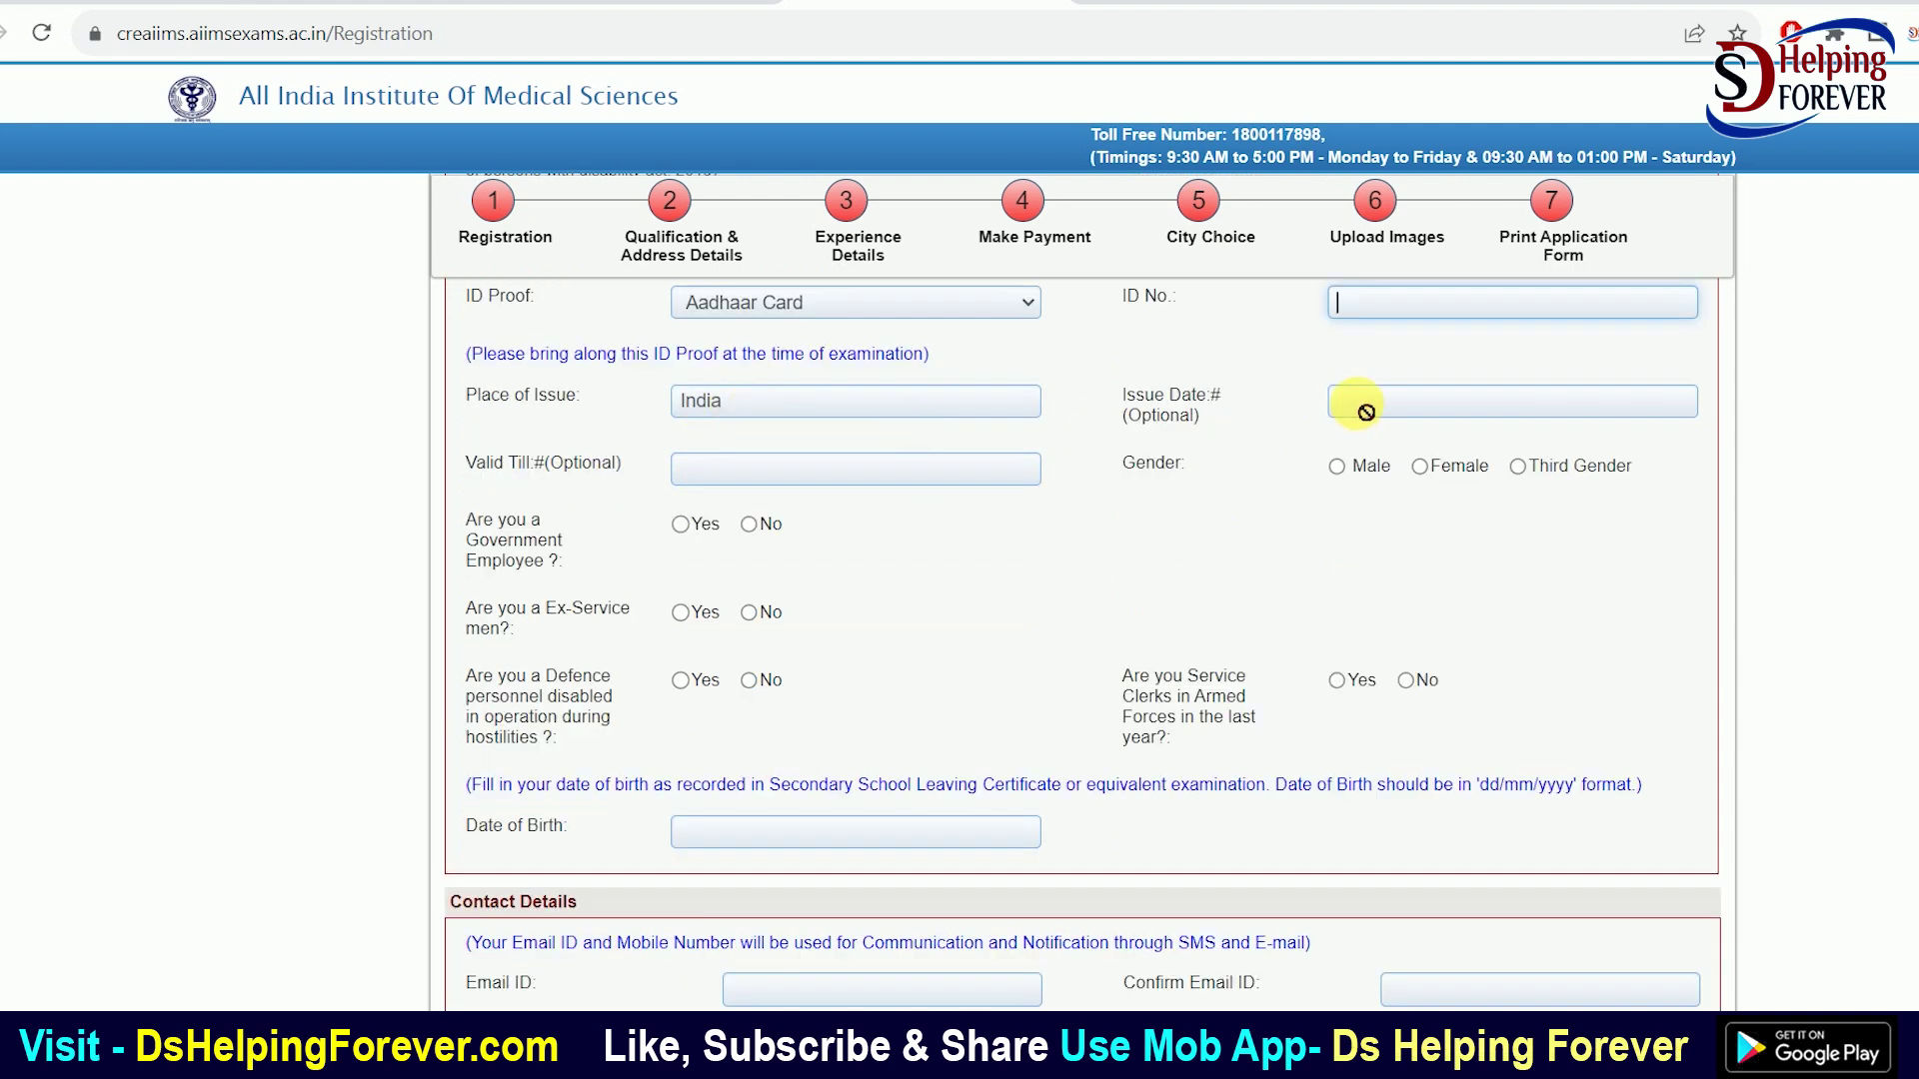
click(1401, 412)
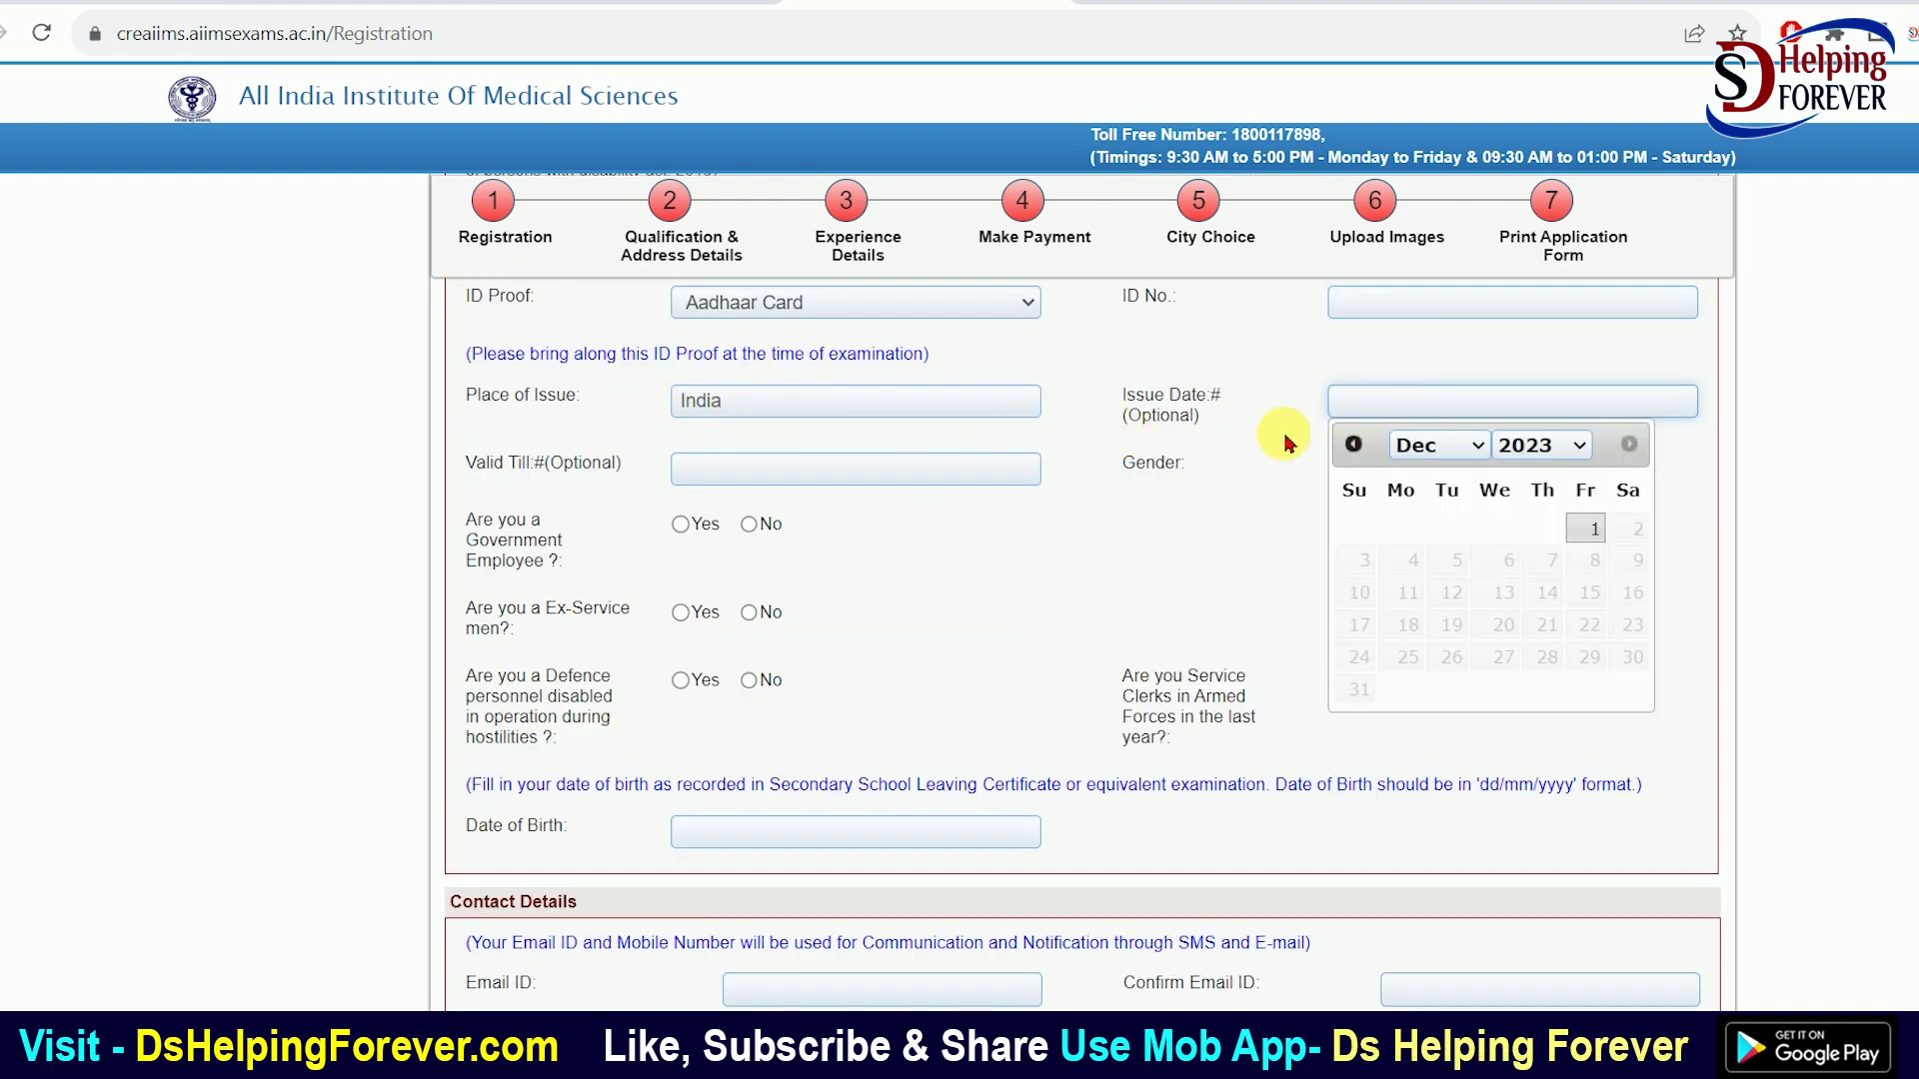
click(1163, 420)
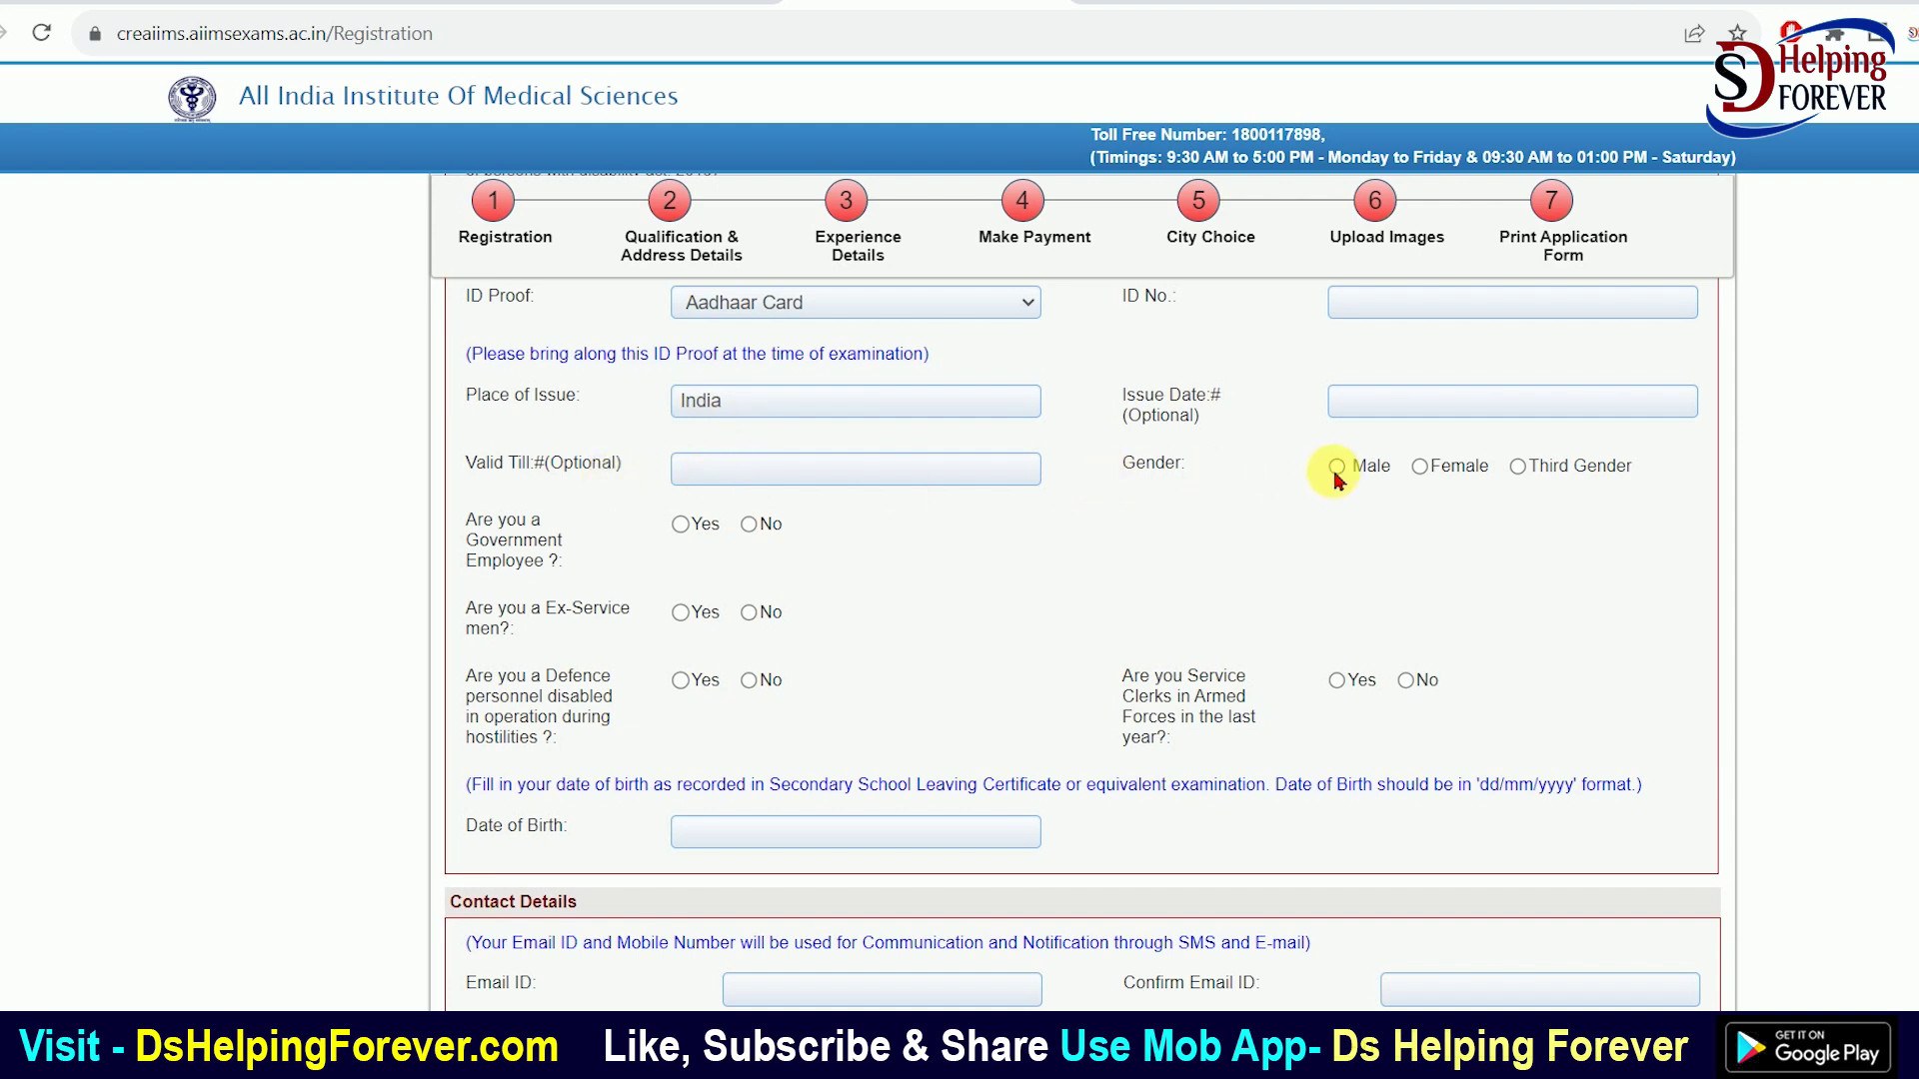
Select Male as gender and answer No to the government employee, ex-servicemen, disabled defence personnel and armed forces service clerk questions
click(681, 525)
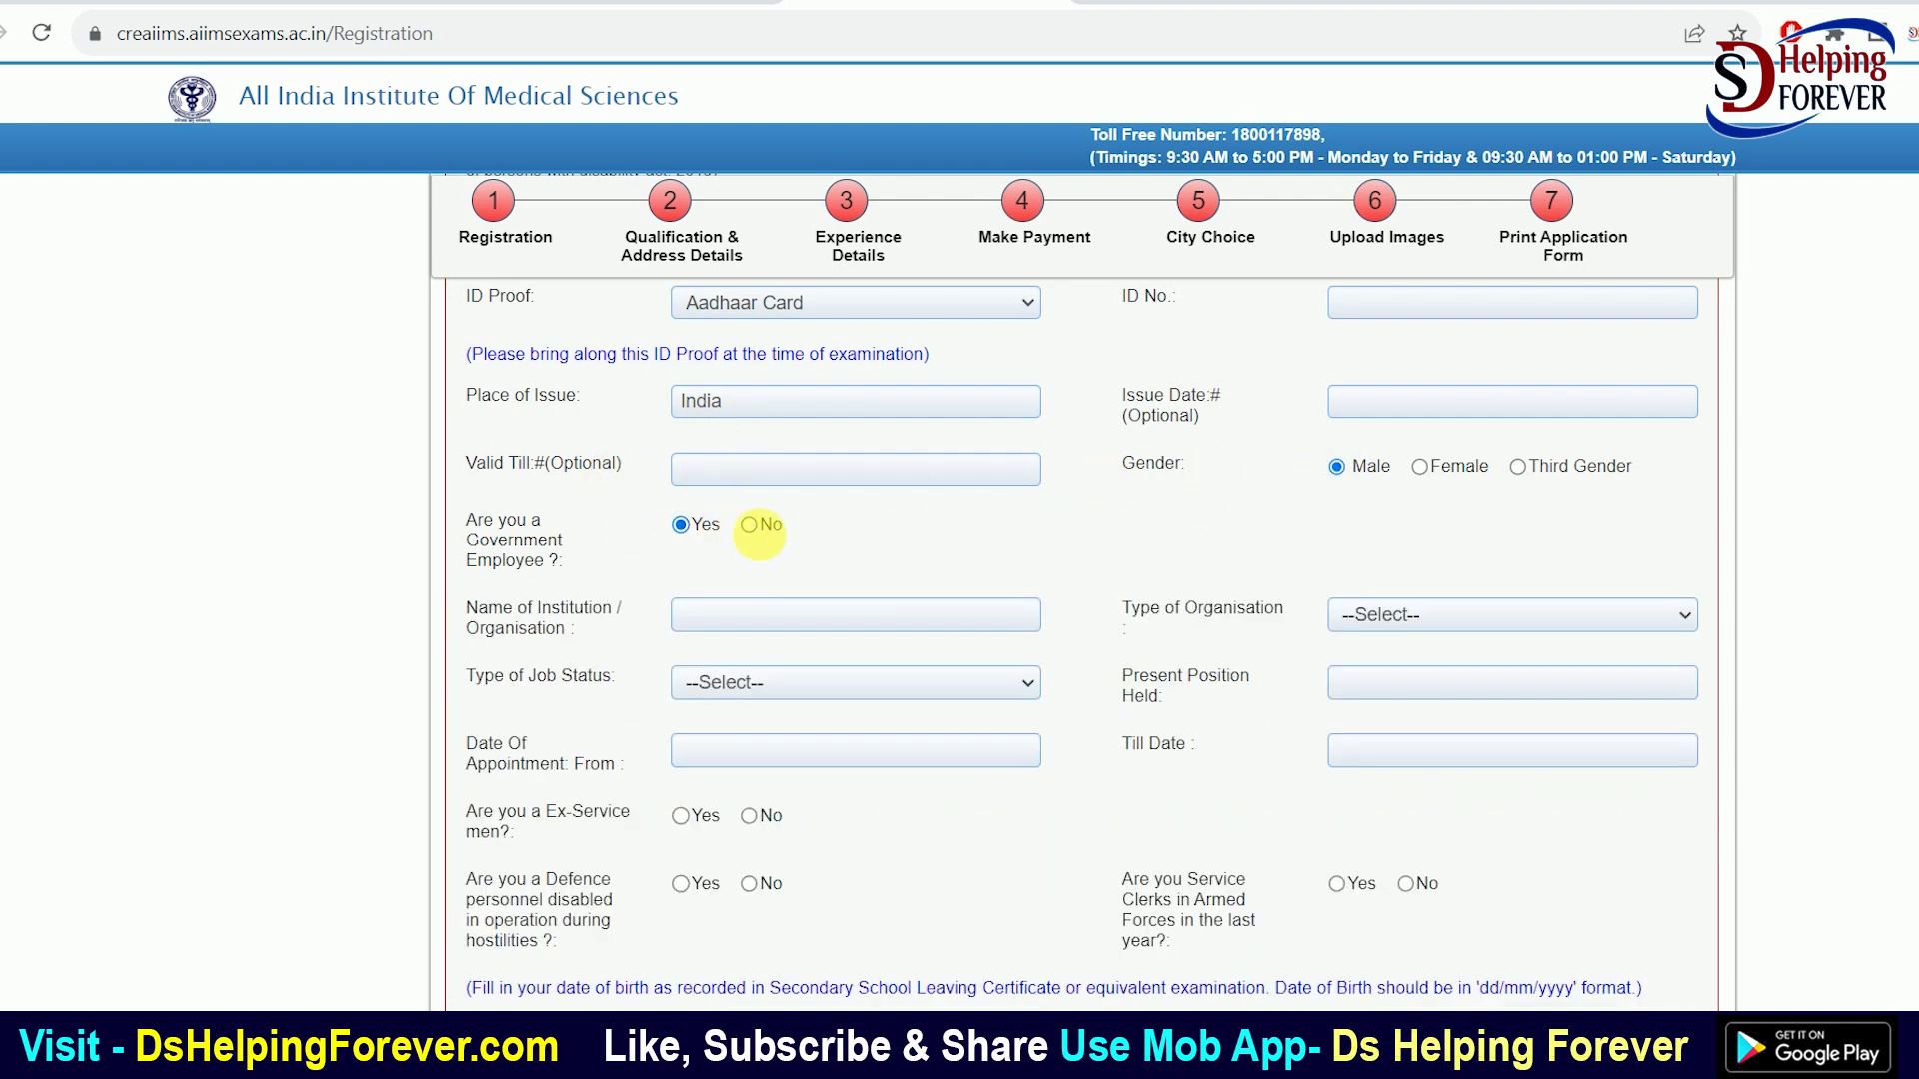
click(751, 525)
scroll(700, 514, down, 1)
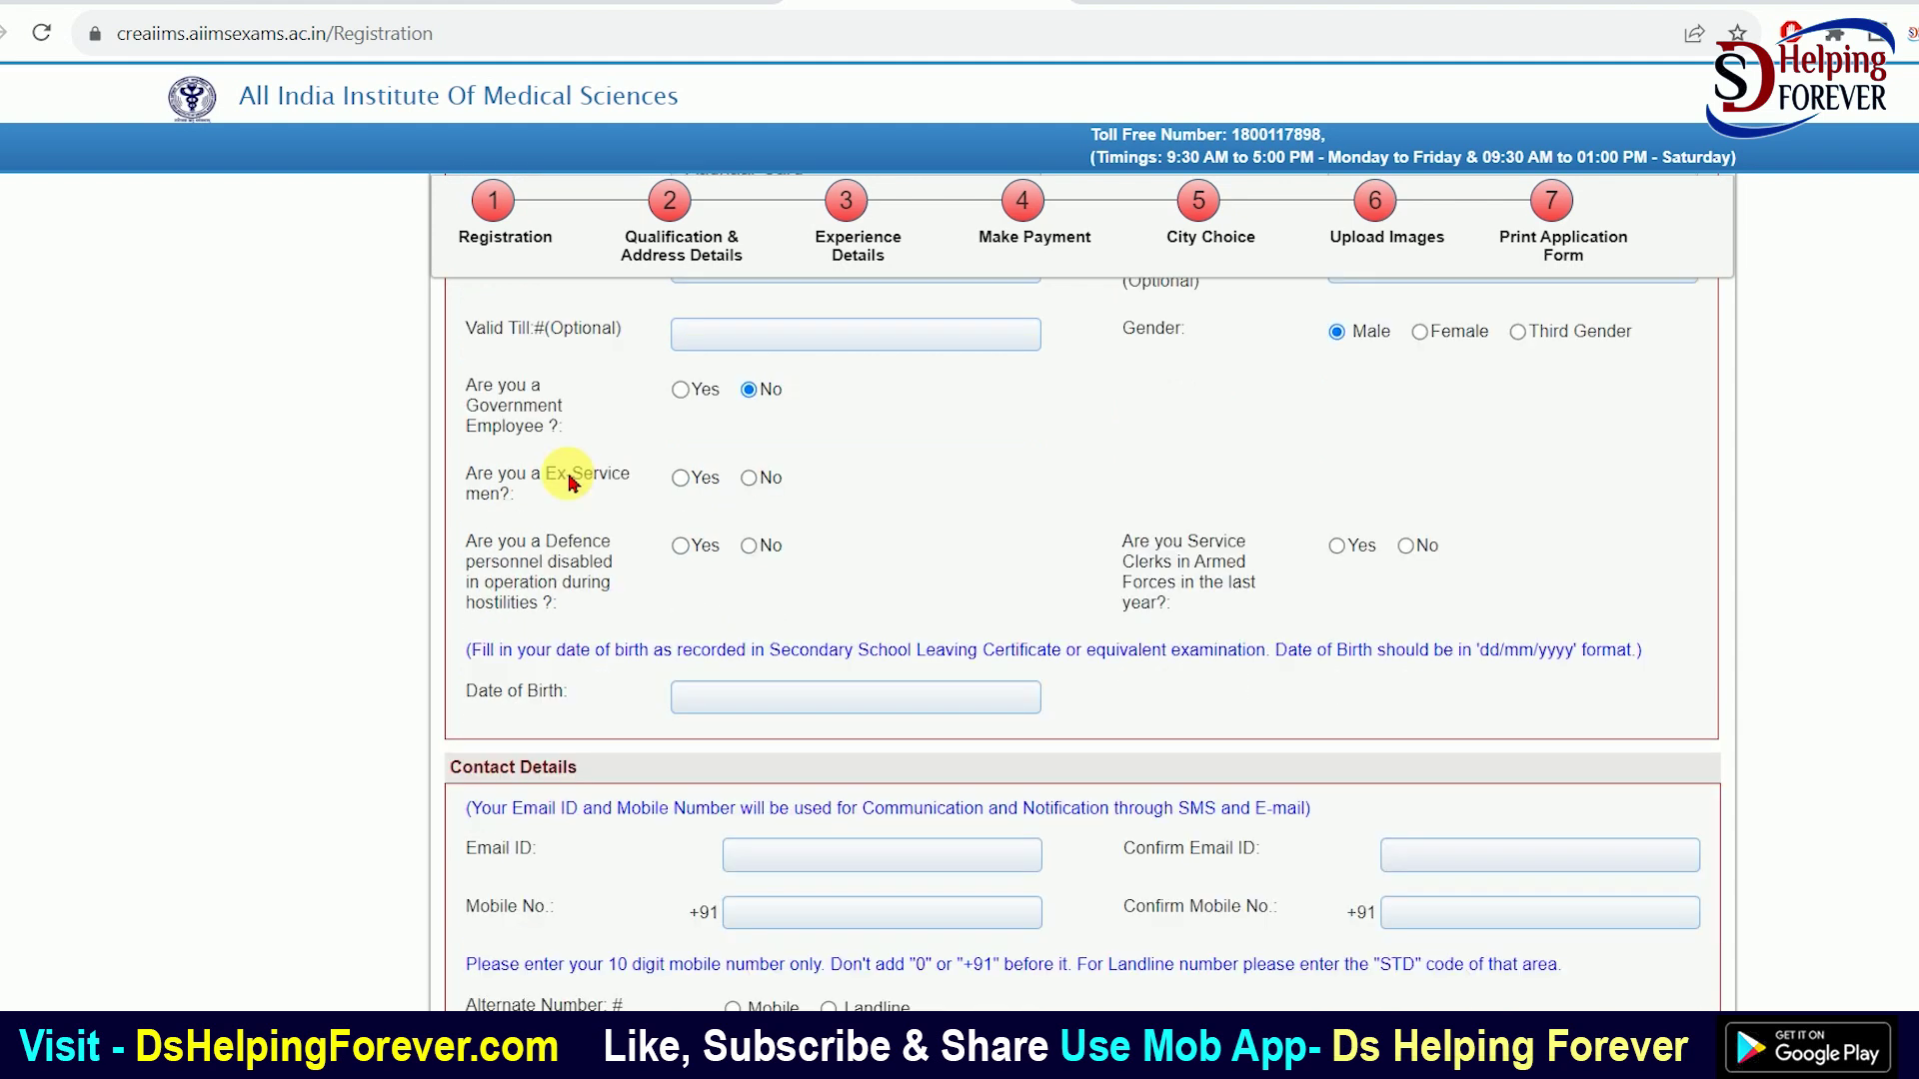
click(748, 480)
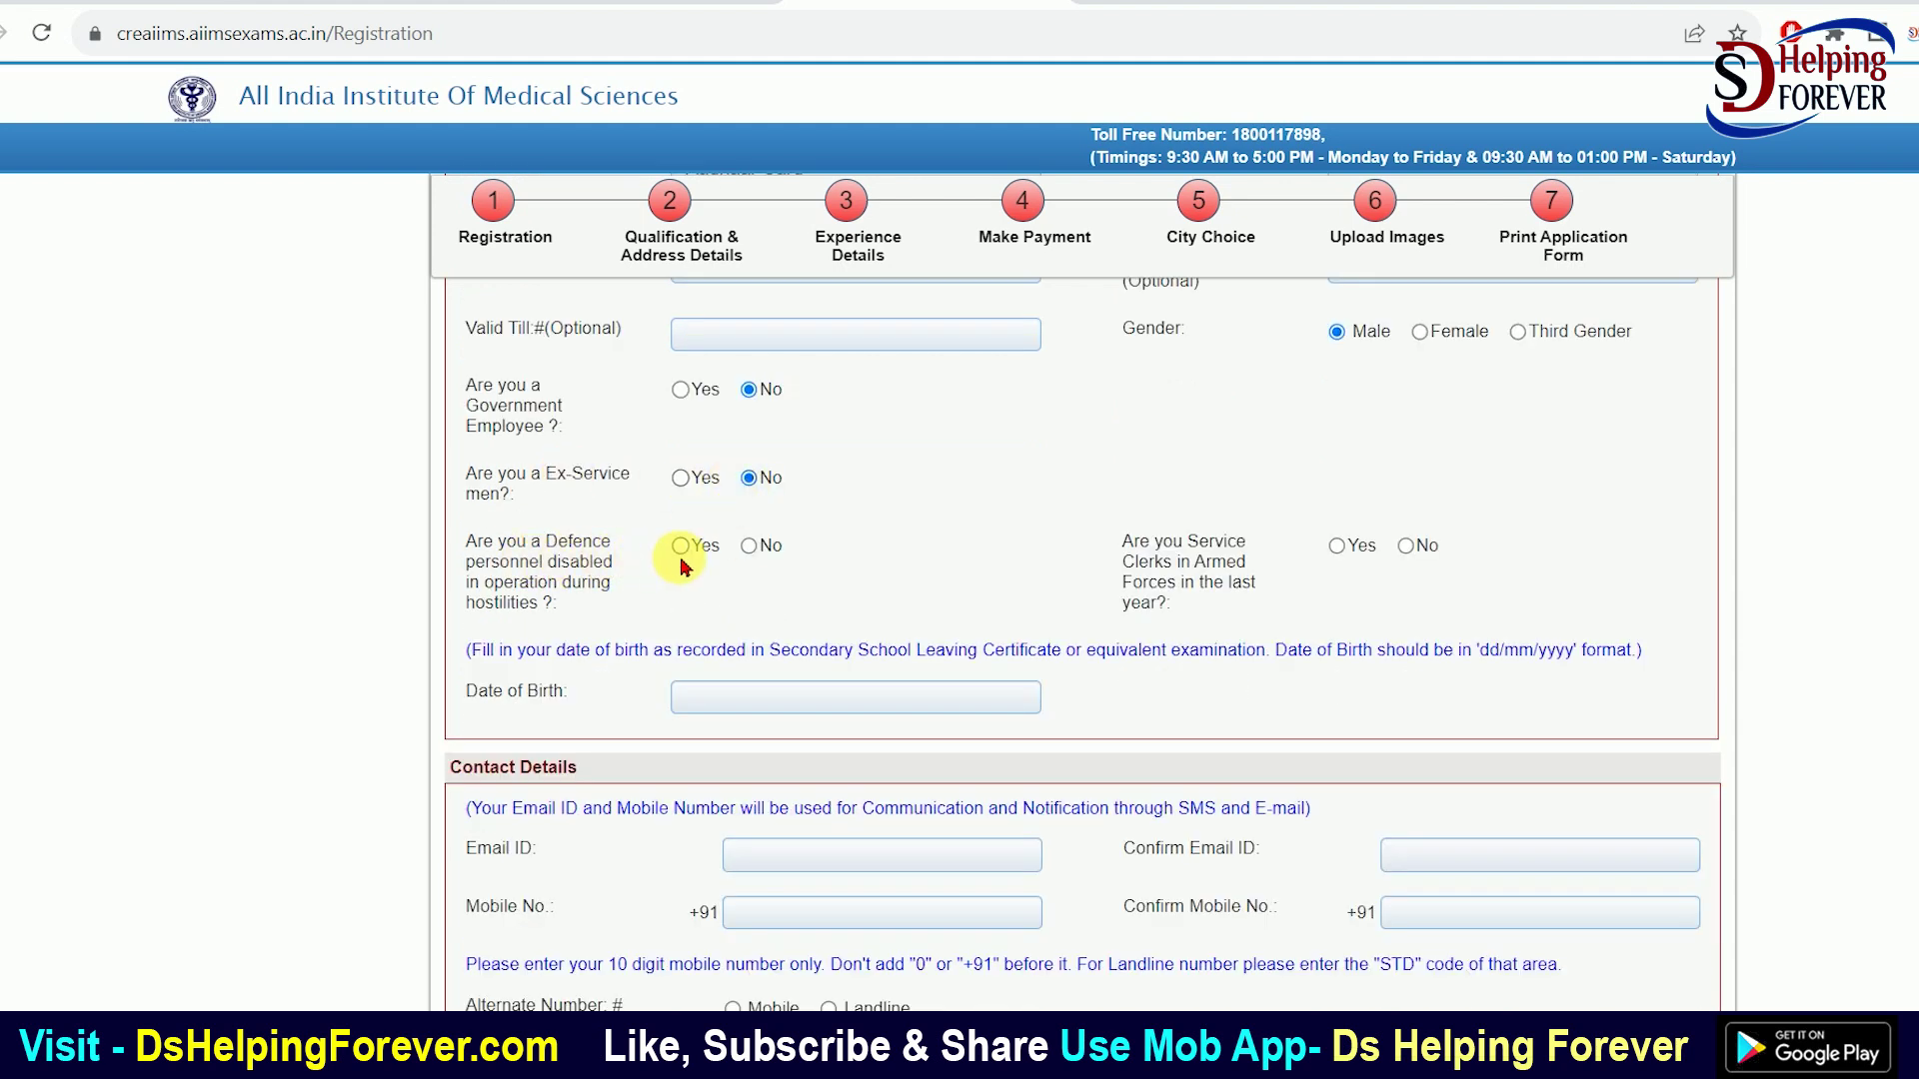
click(749, 546)
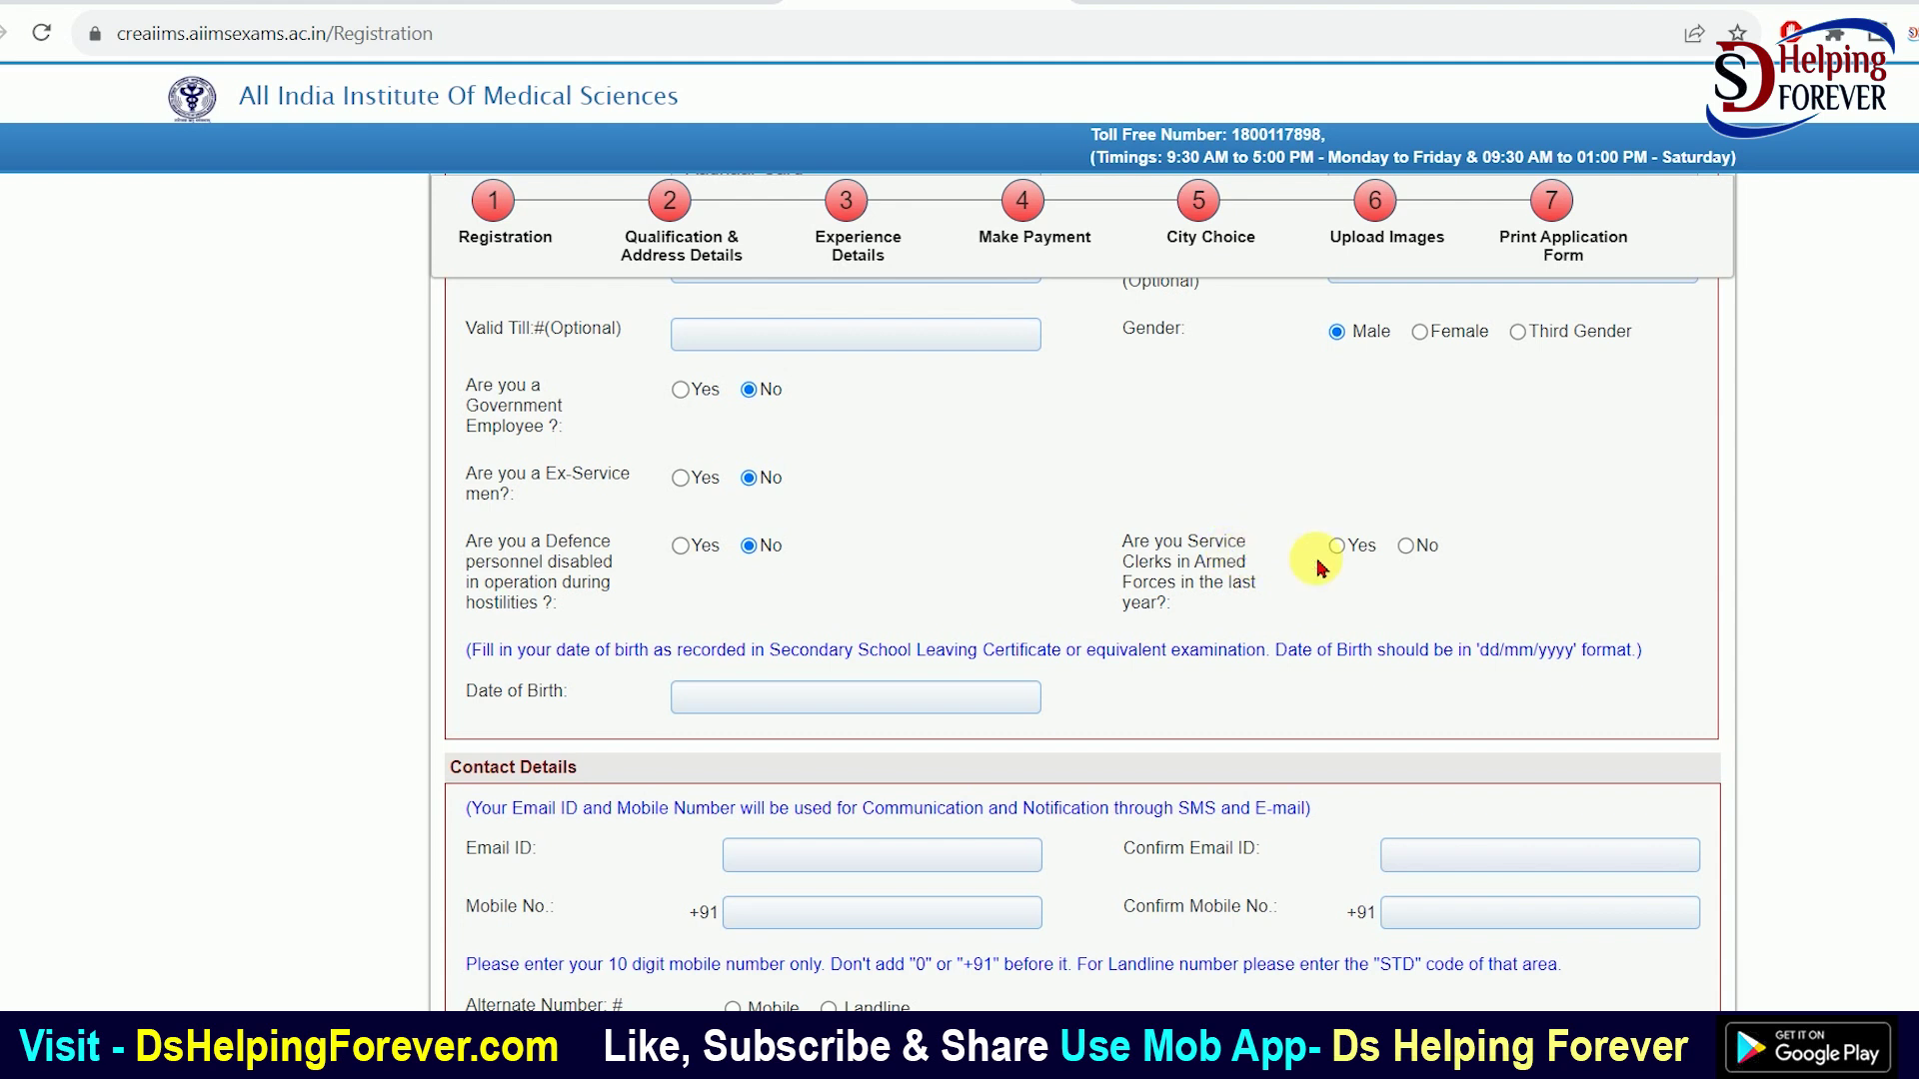
click(1406, 545)
Visit the date of birth field and leave it without entering a date
scroll(899, 620, down, 1)
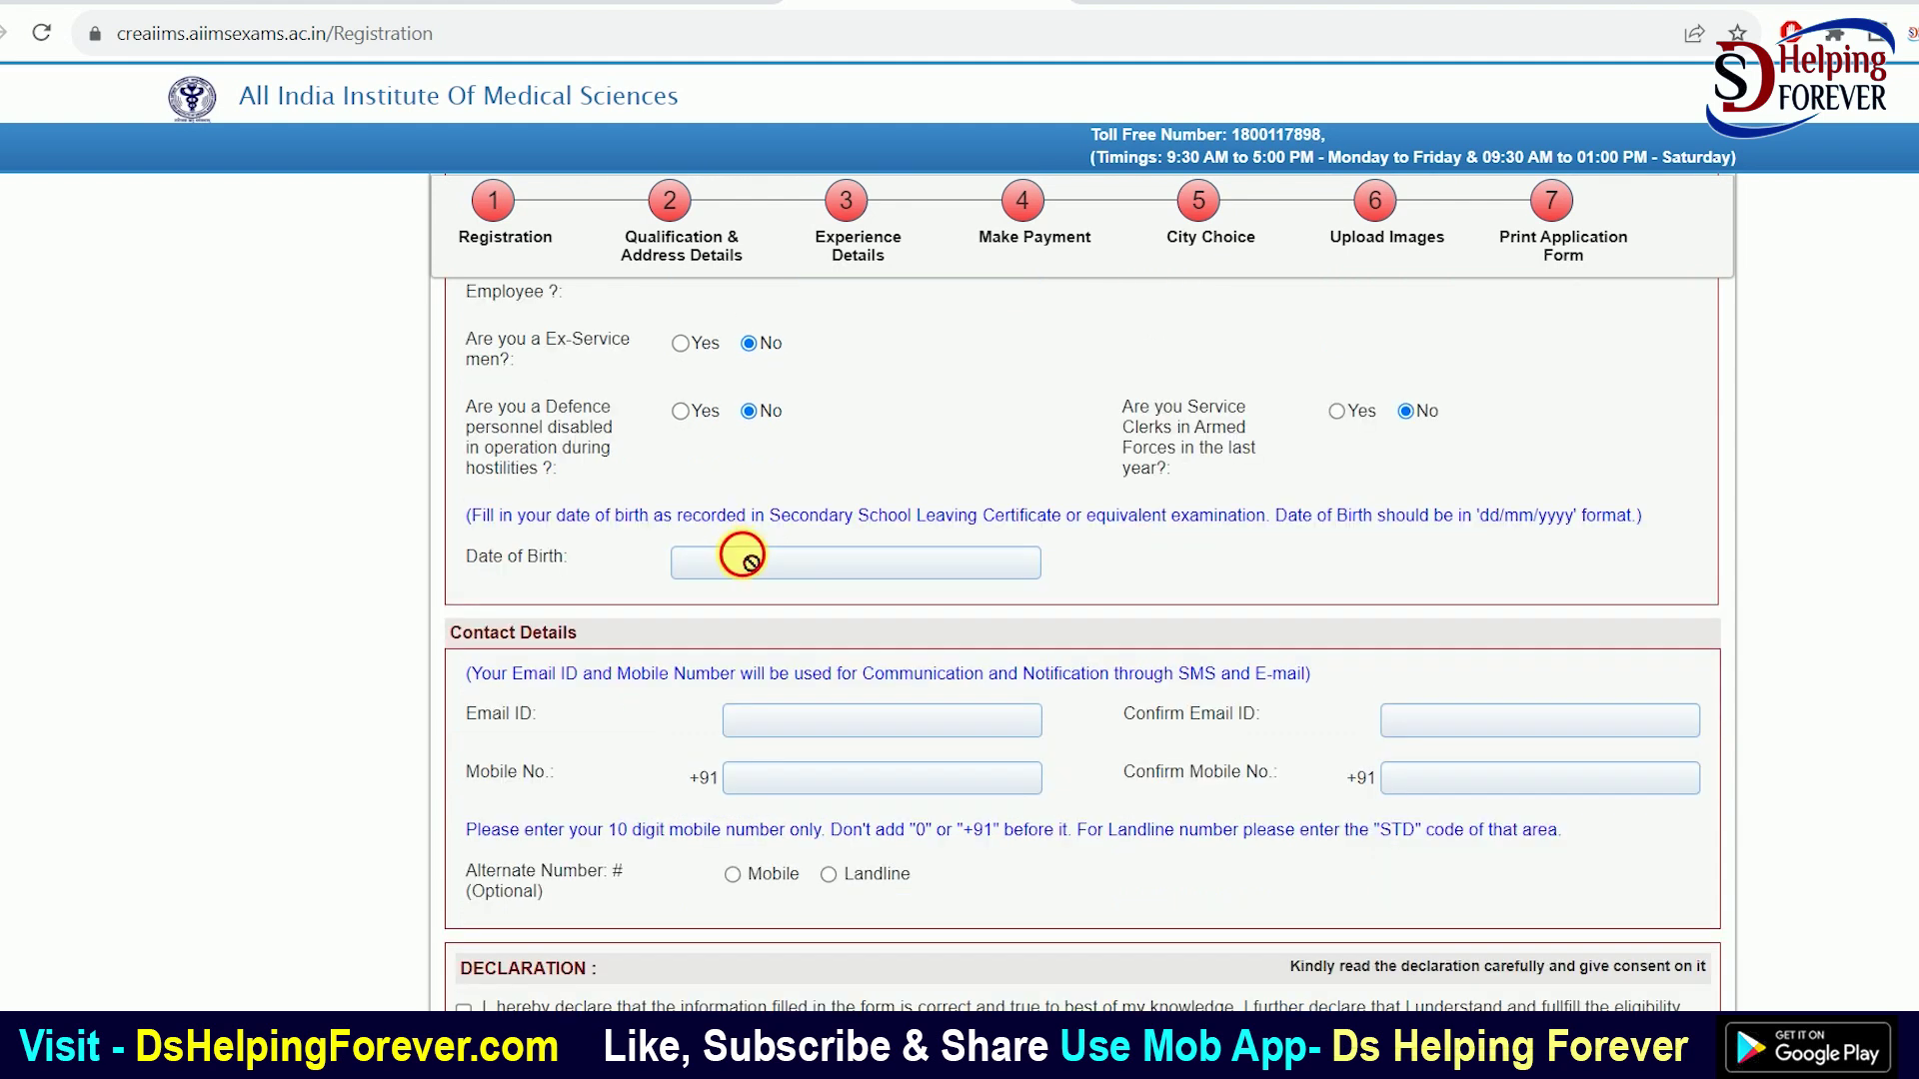
click(749, 556)
click(1080, 617)
scroll(1099, 612, down, 1)
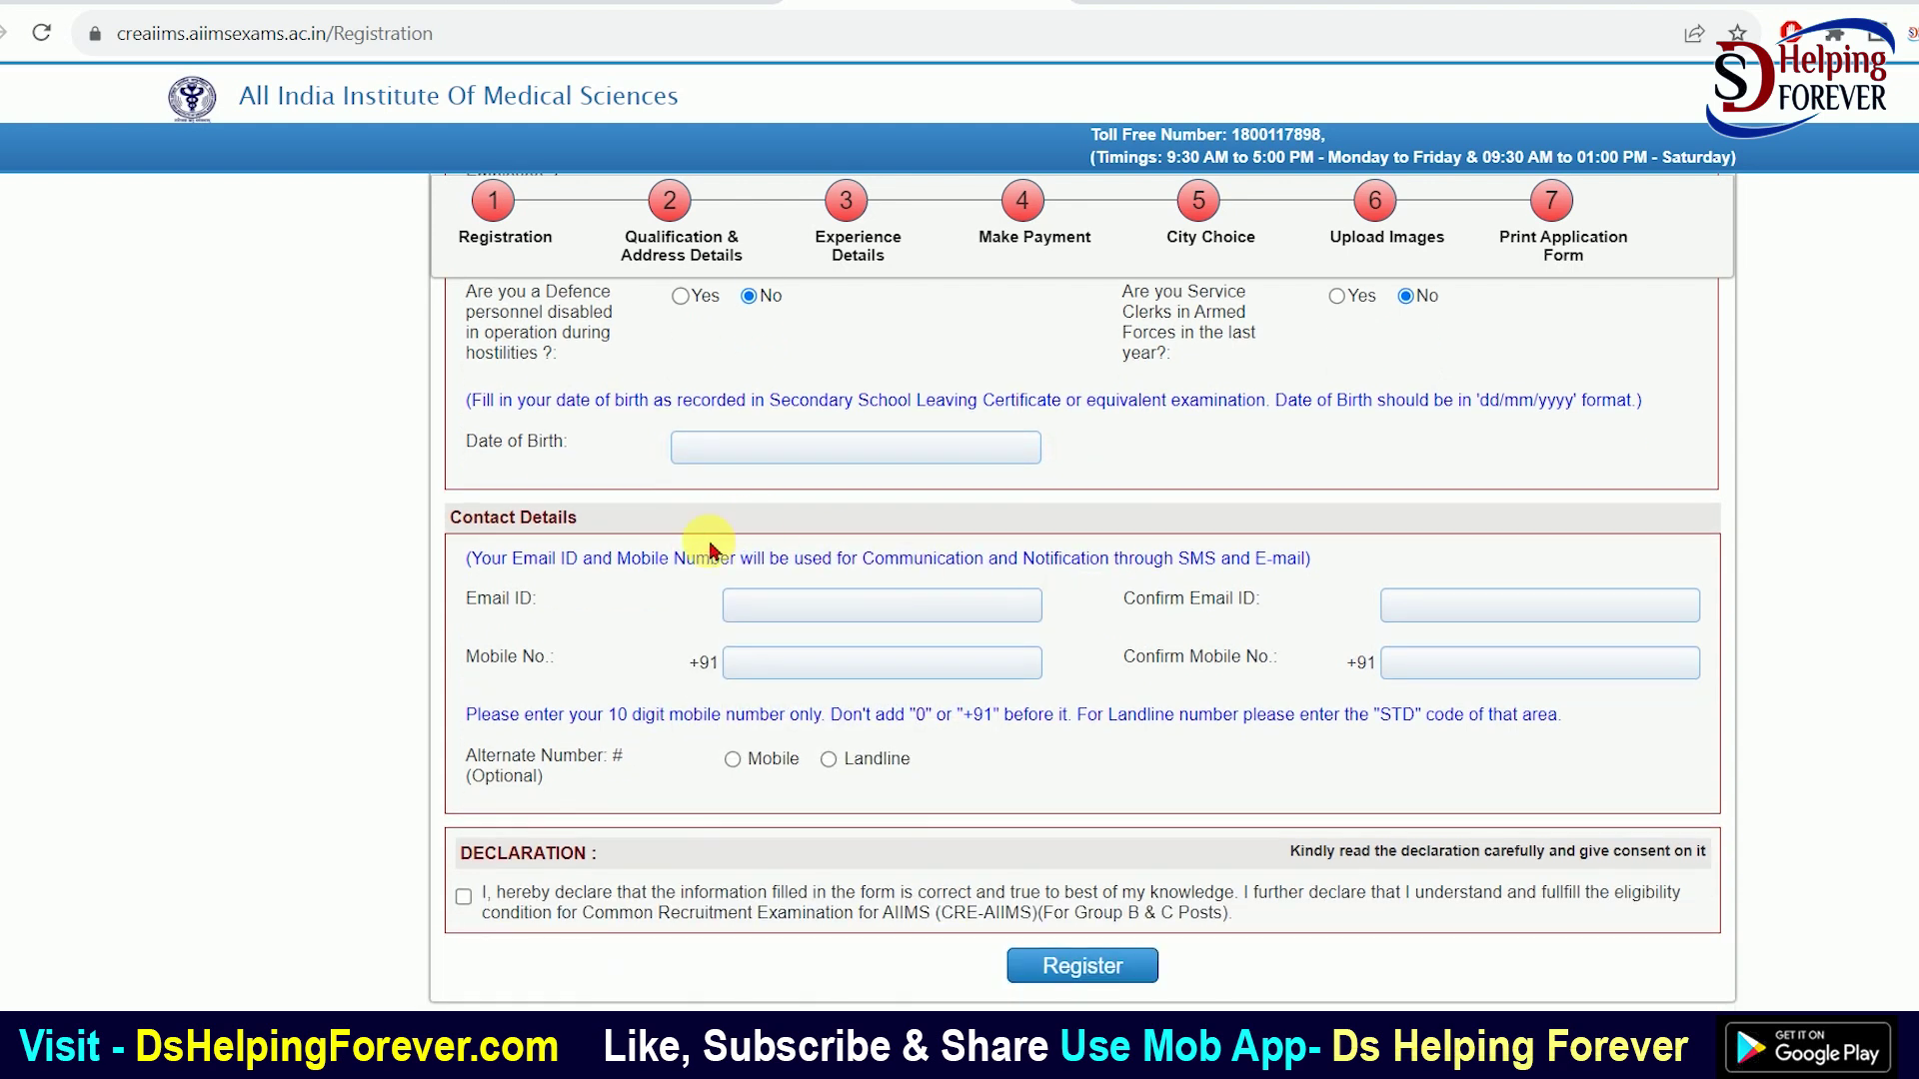
Go through the email ID, mobile number, their confirmation fields and the optional alternate number in the contact details
click(827, 607)
click(1490, 613)
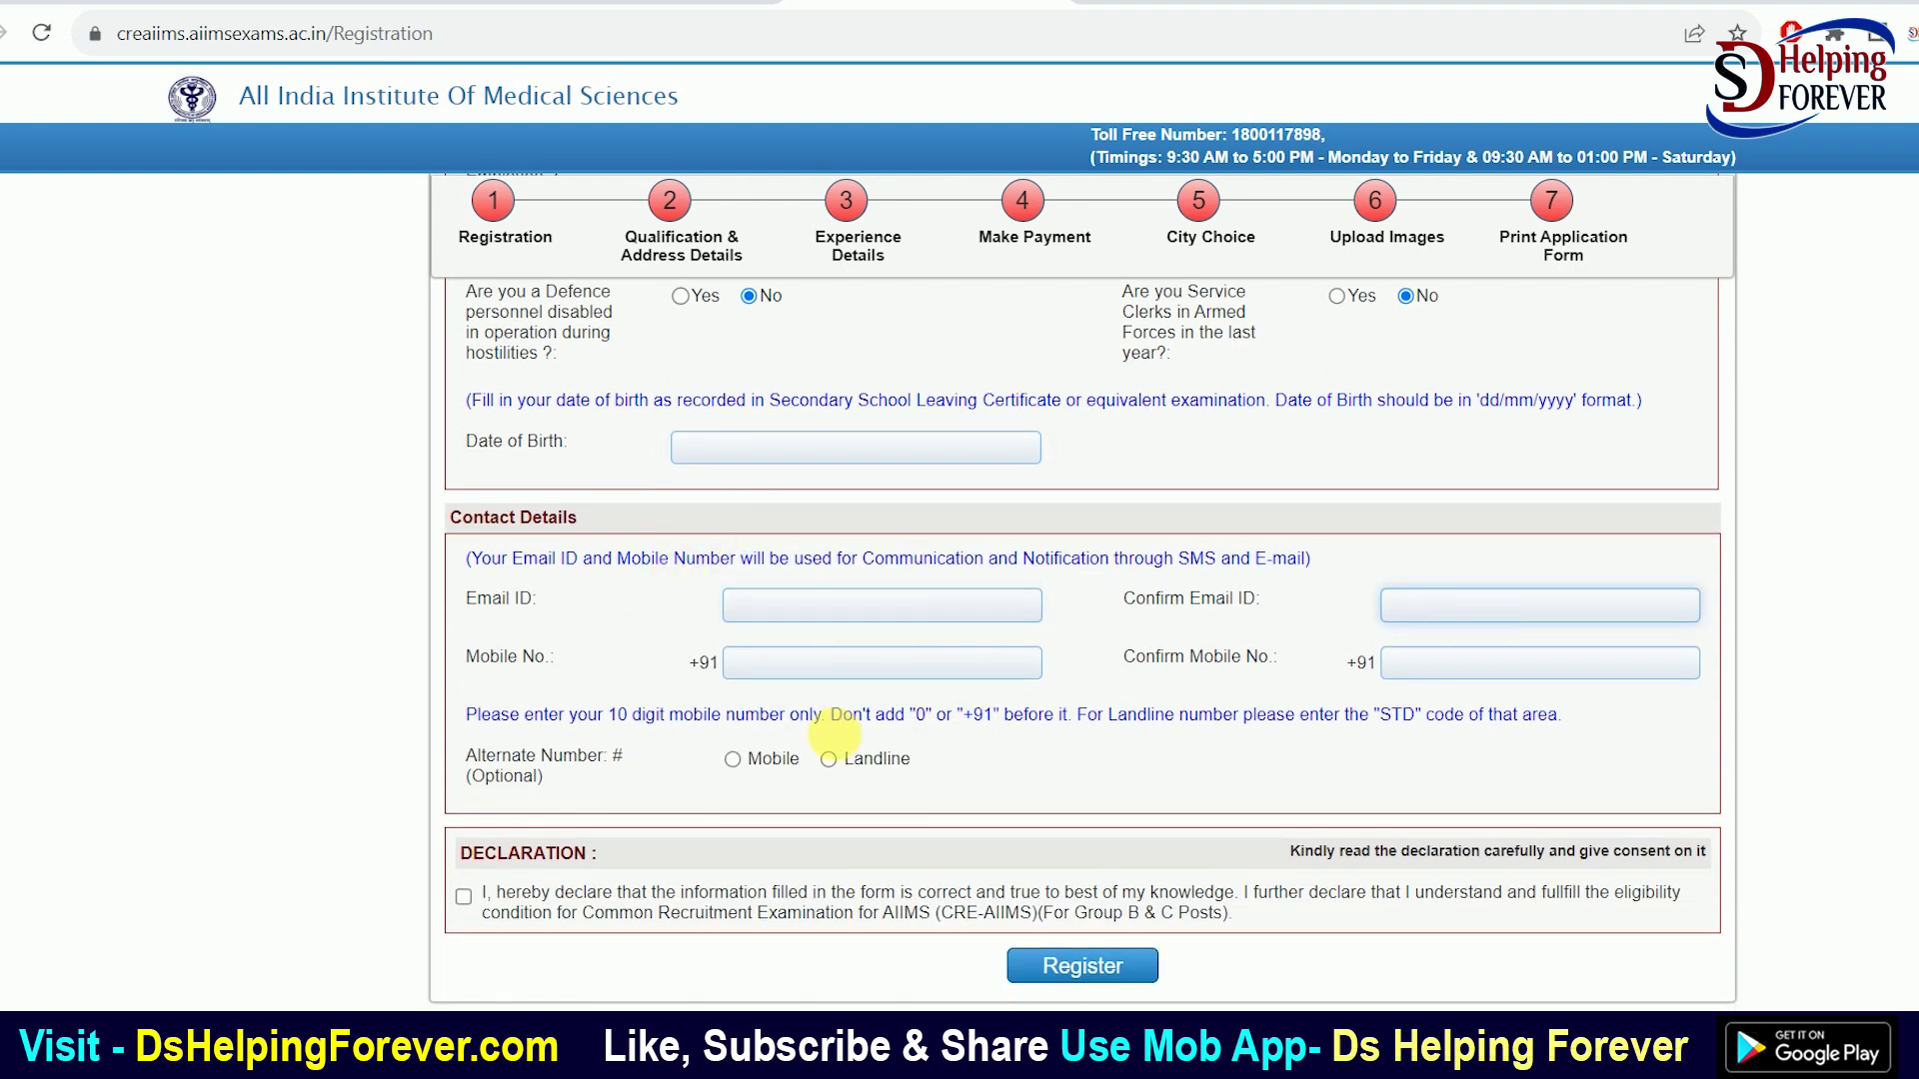
click(810, 663)
key(Return)
click(1468, 685)
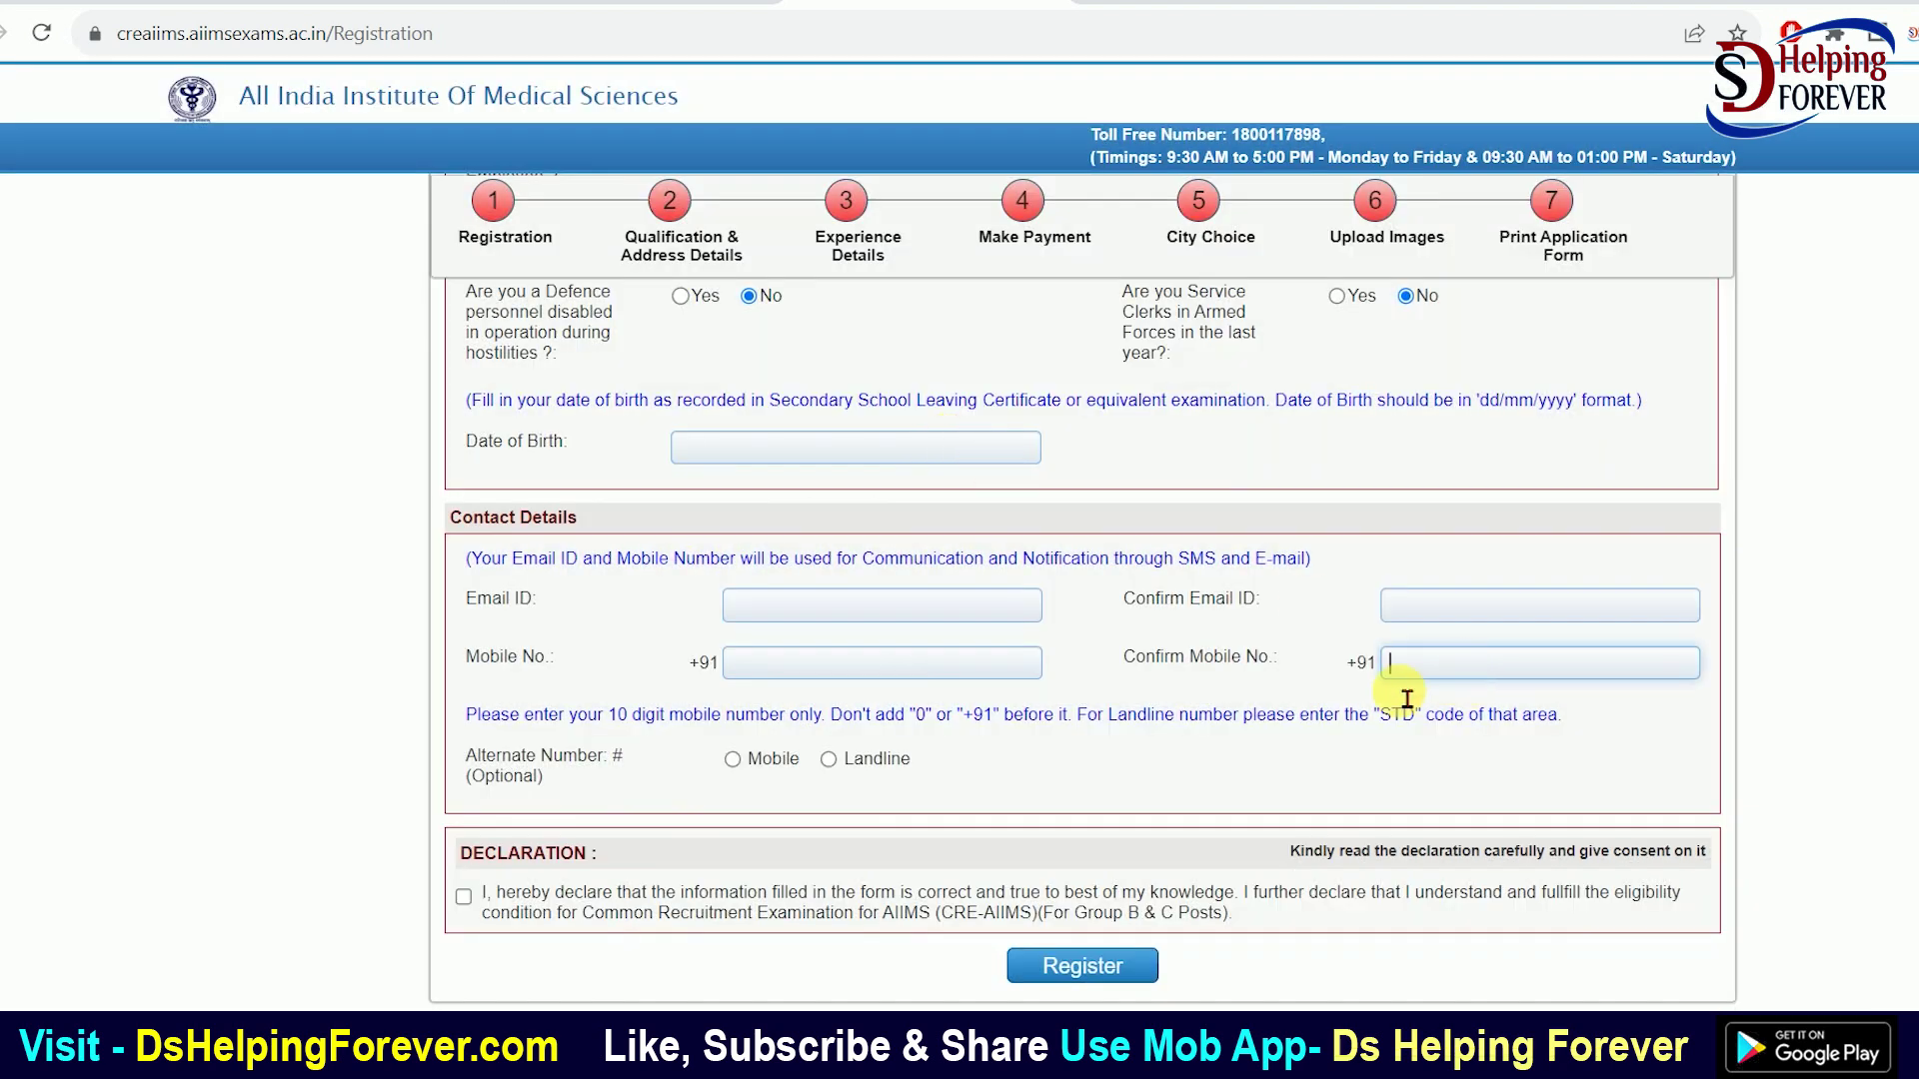
click(710, 771)
click(950, 437)
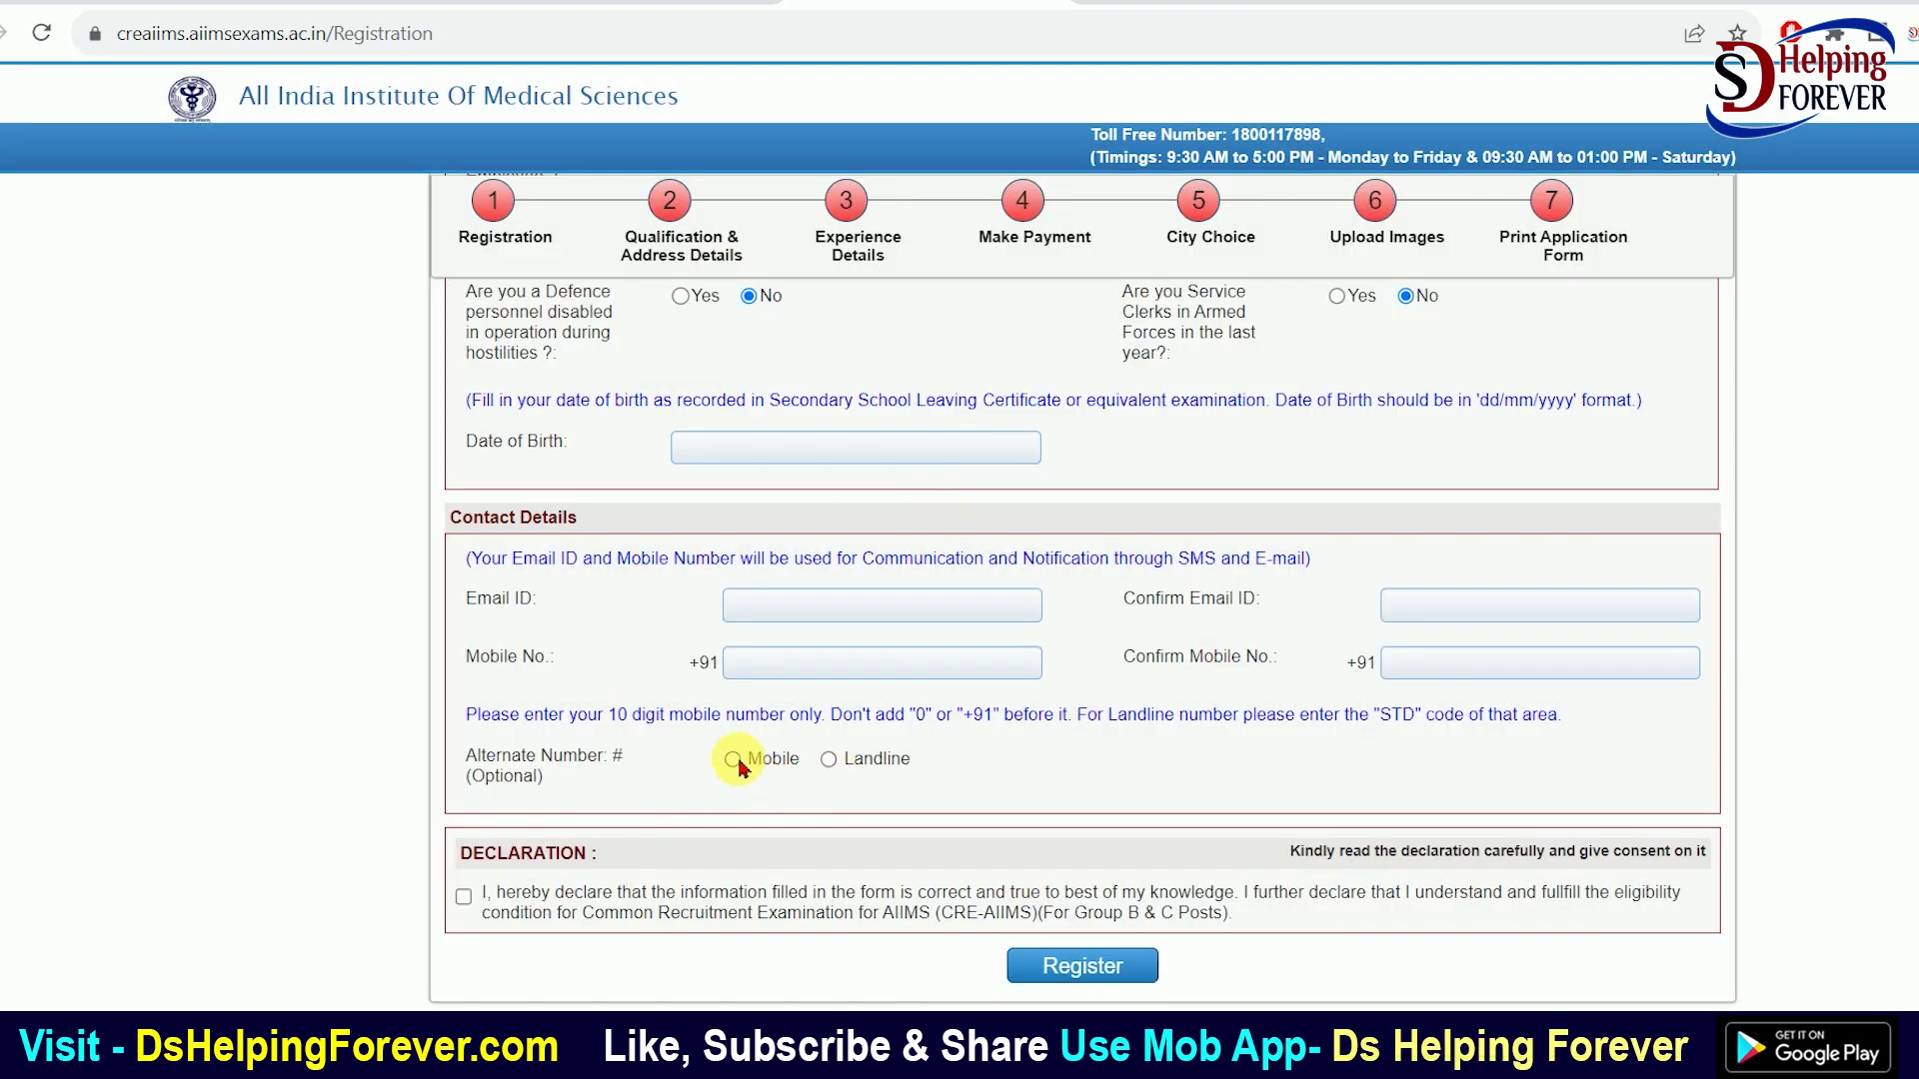
drag(496, 758, 597, 757)
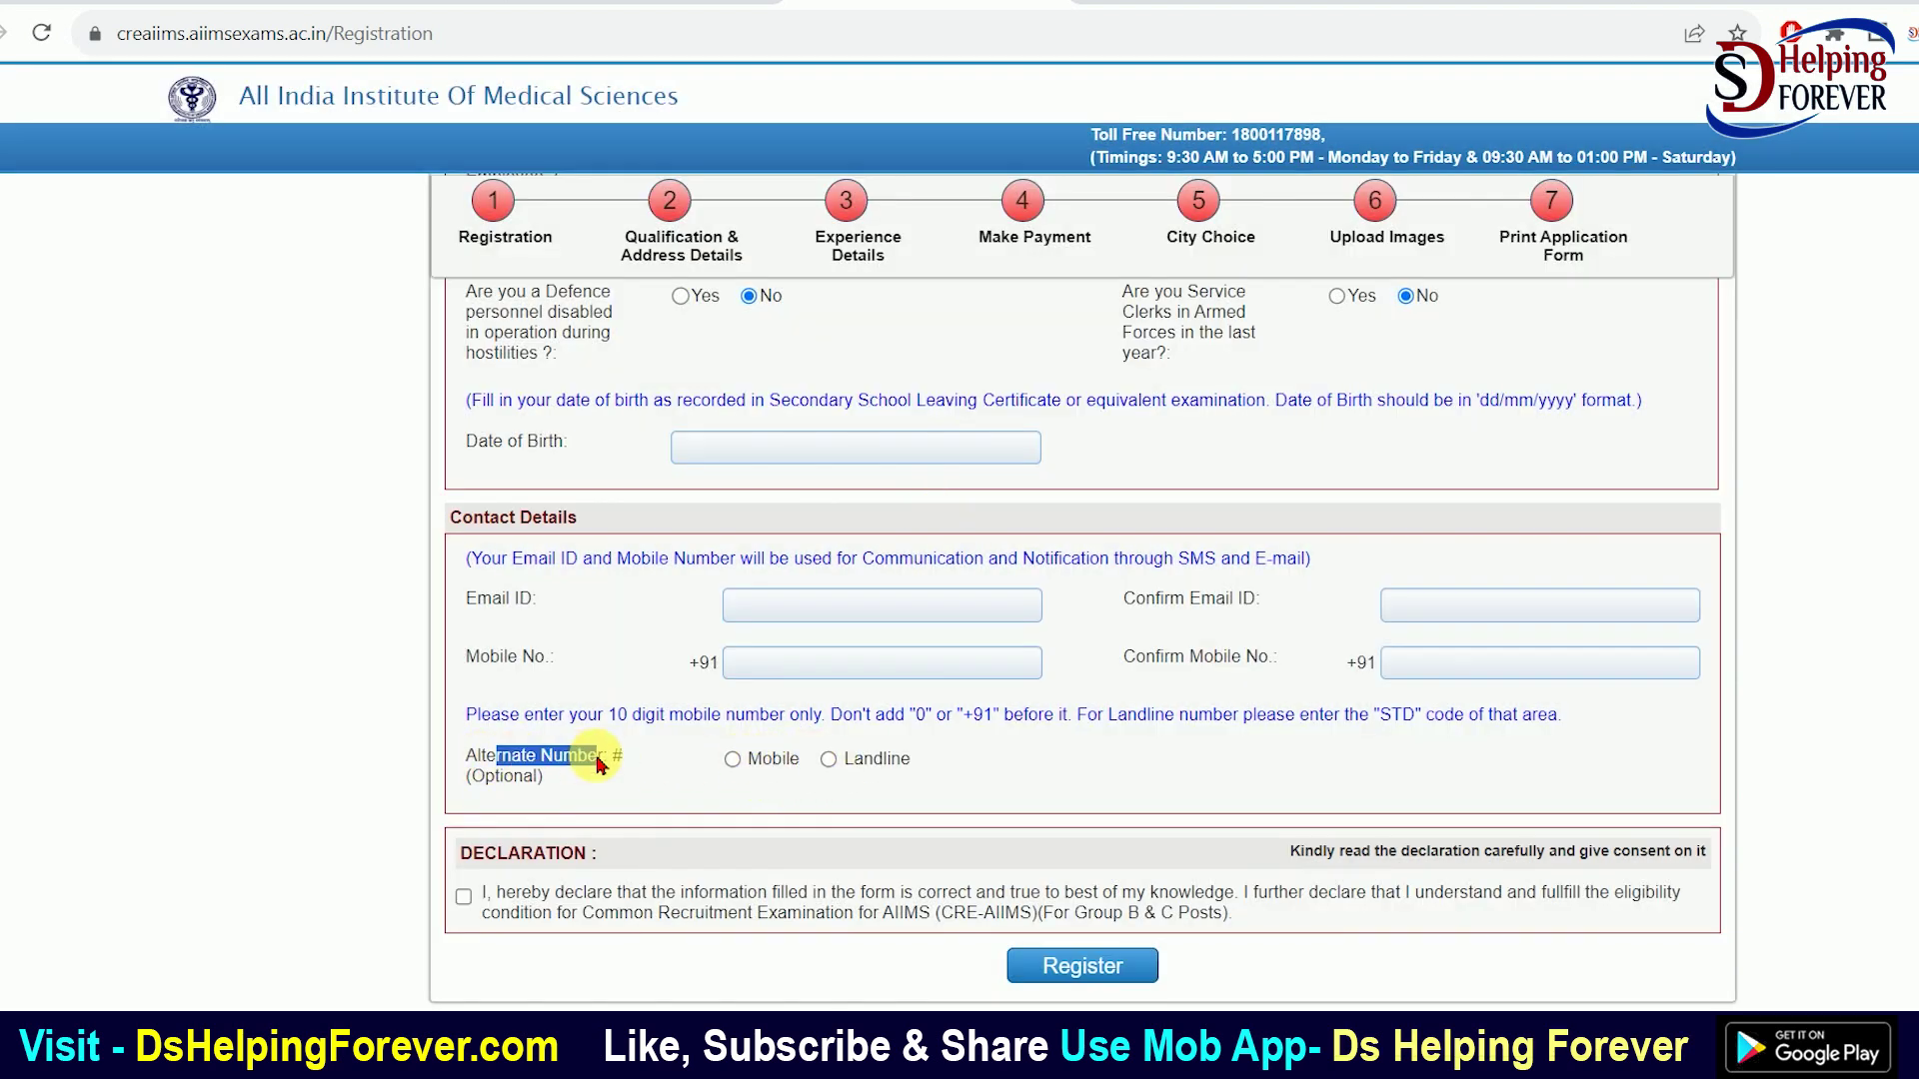
Agree to the declaration and submit the registration form
click(640, 825)
click(463, 897)
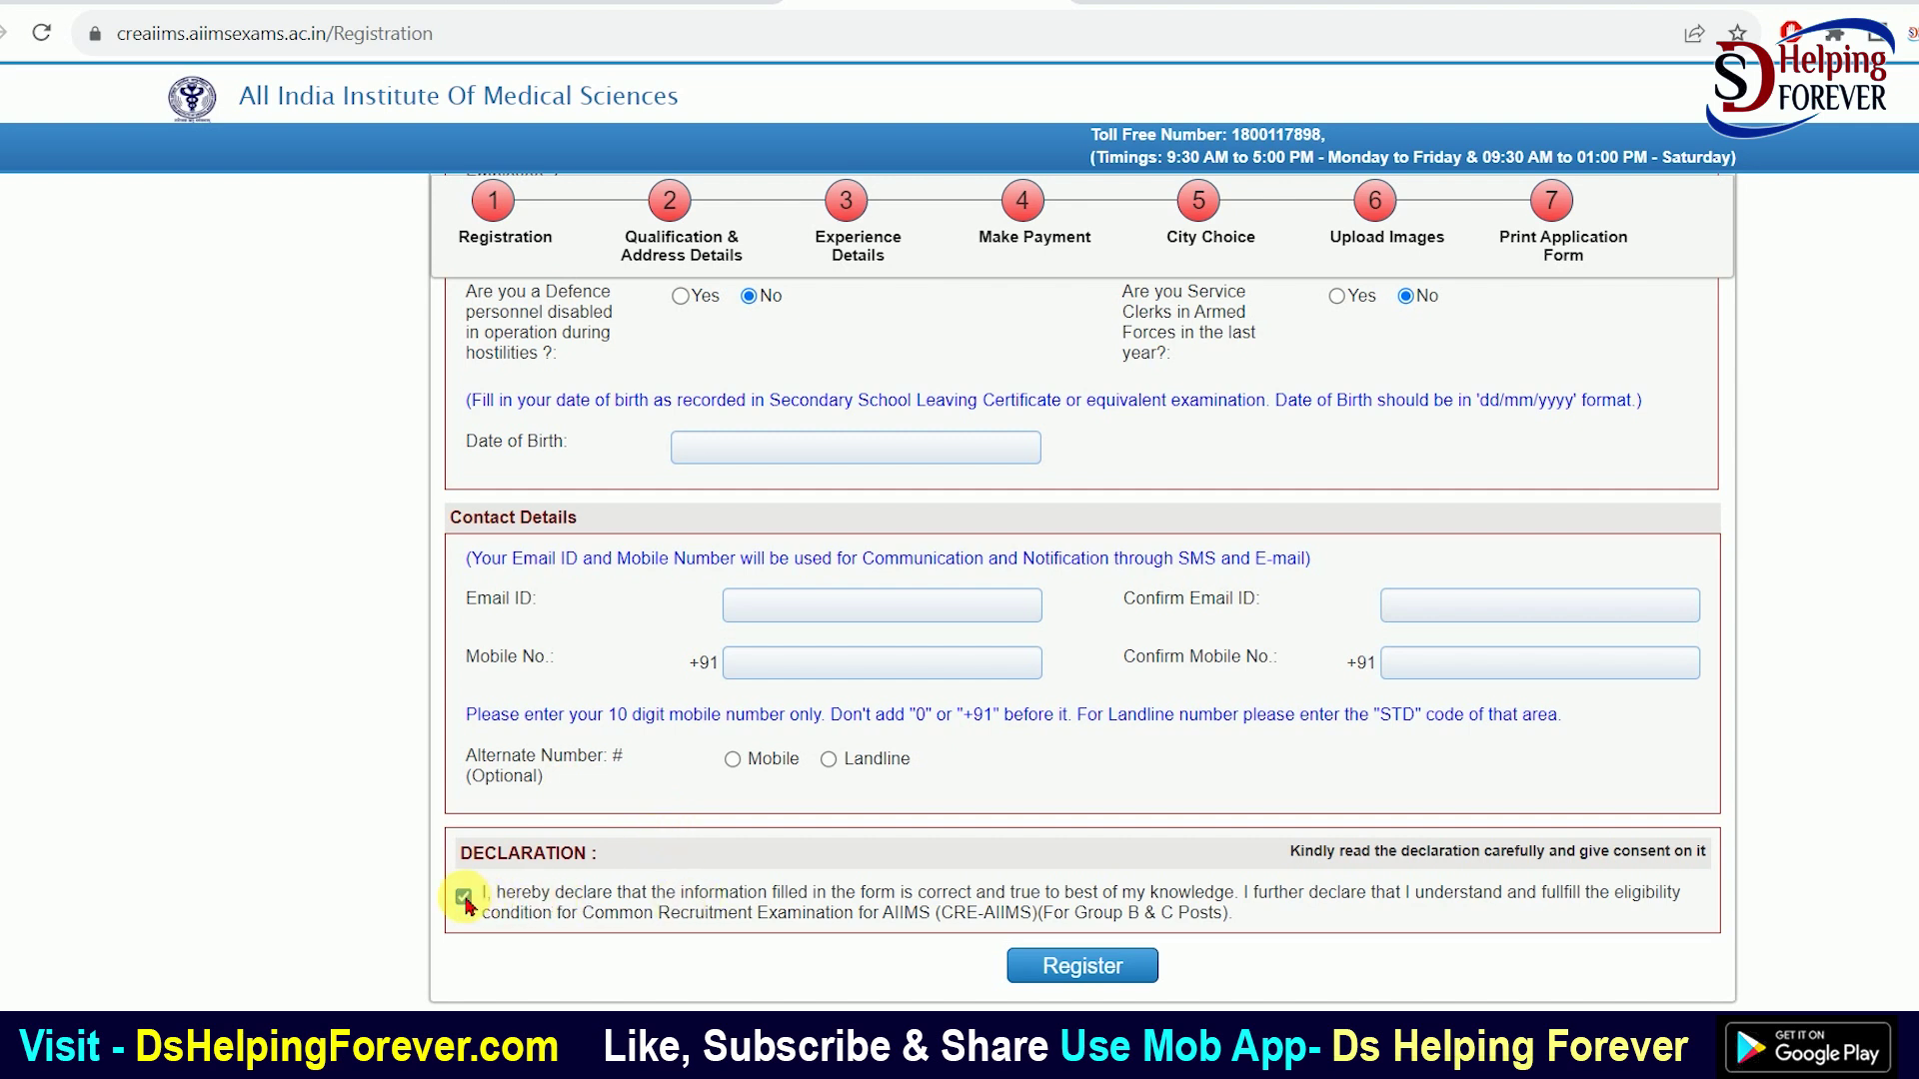
click(1109, 968)
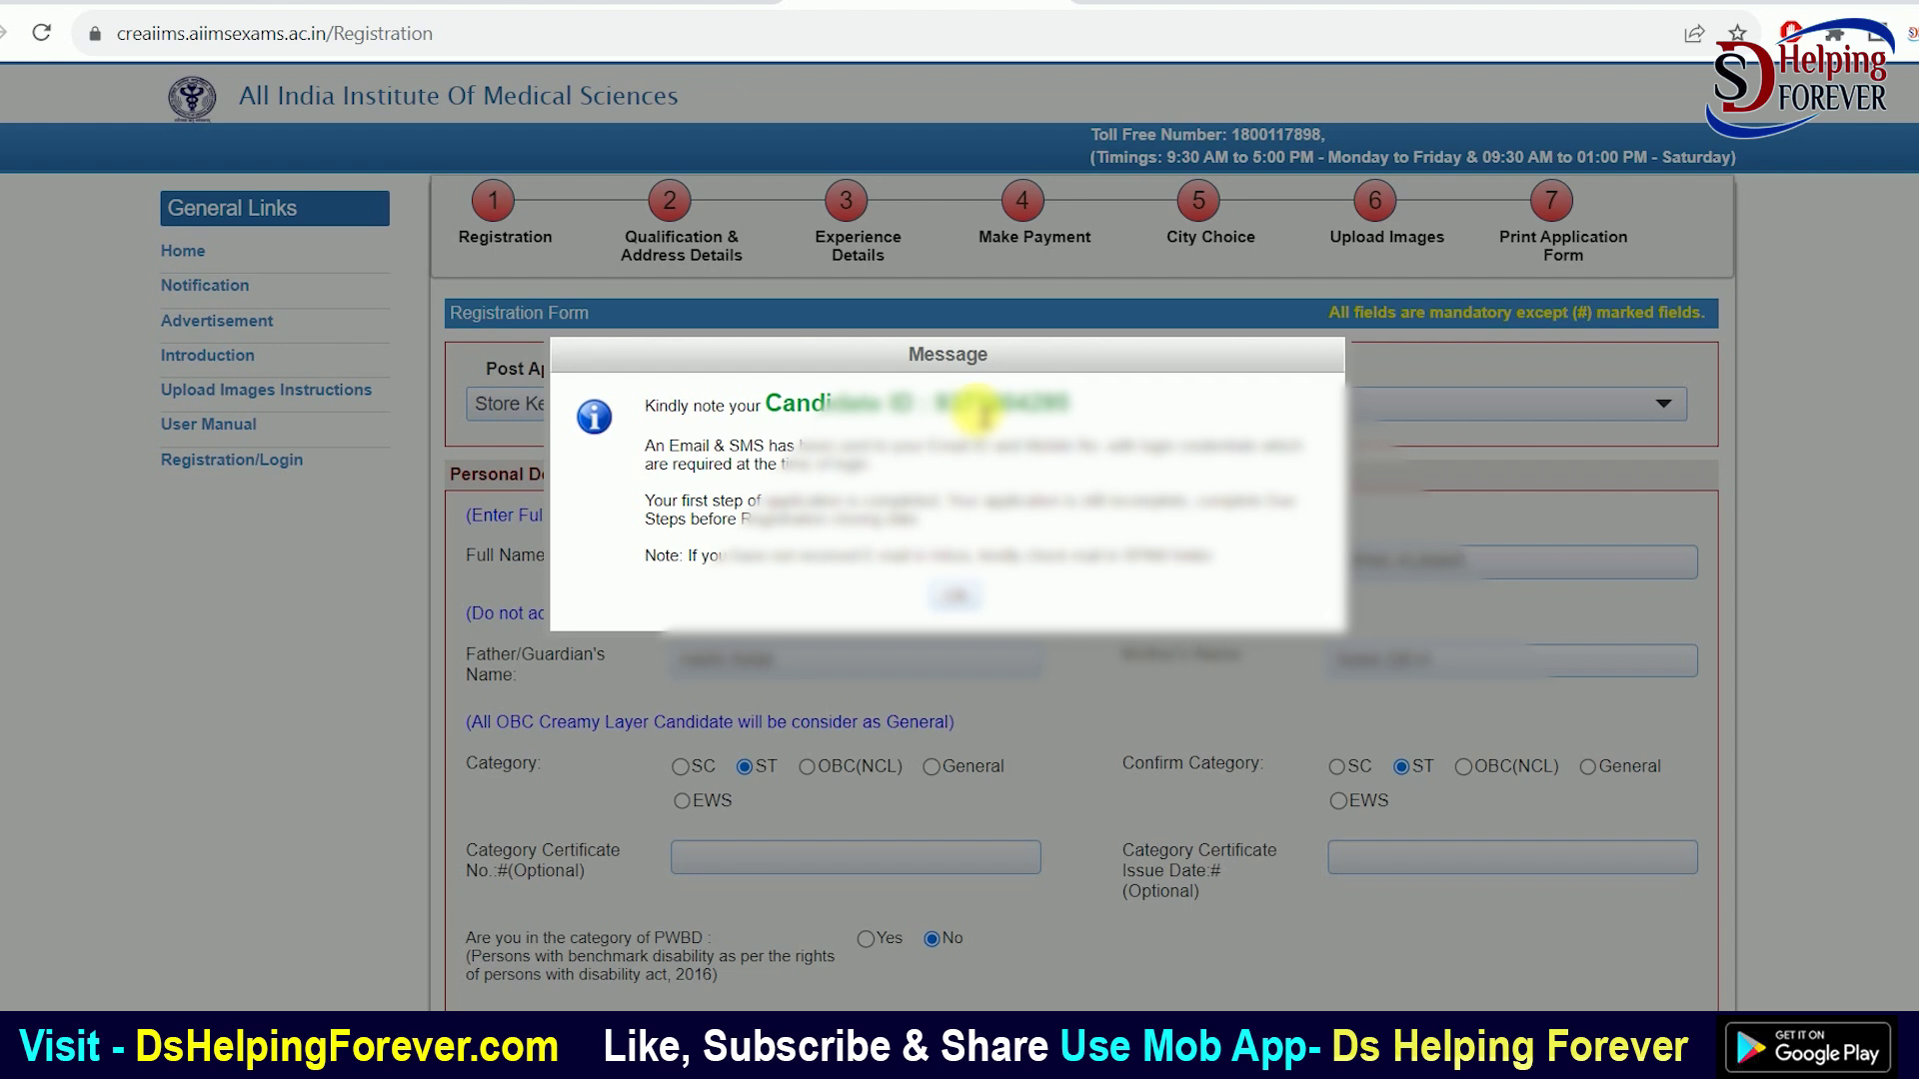
Read the message about the candidate ID and the login credentials, and dismiss it
drag(833, 462, 1087, 458)
click(1093, 455)
click(1099, 458)
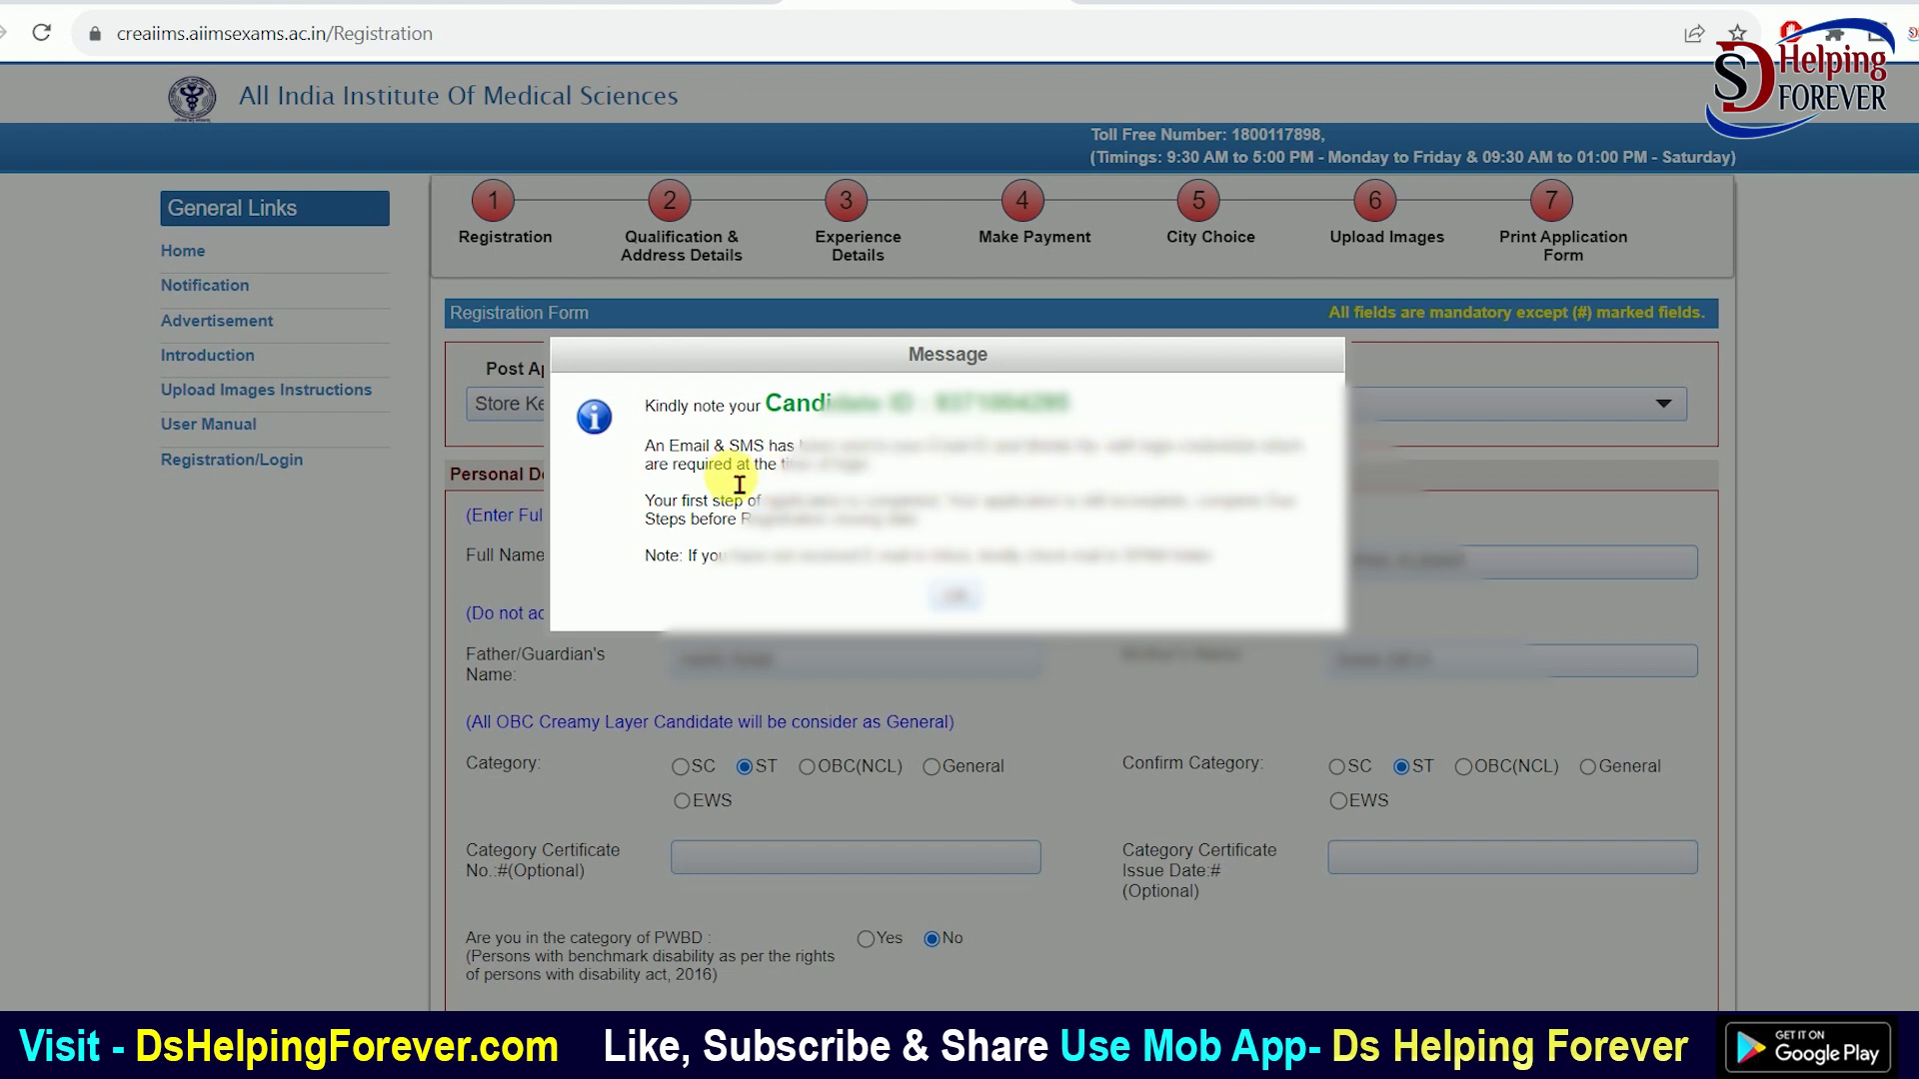
drag(797, 463, 880, 463)
click(868, 468)
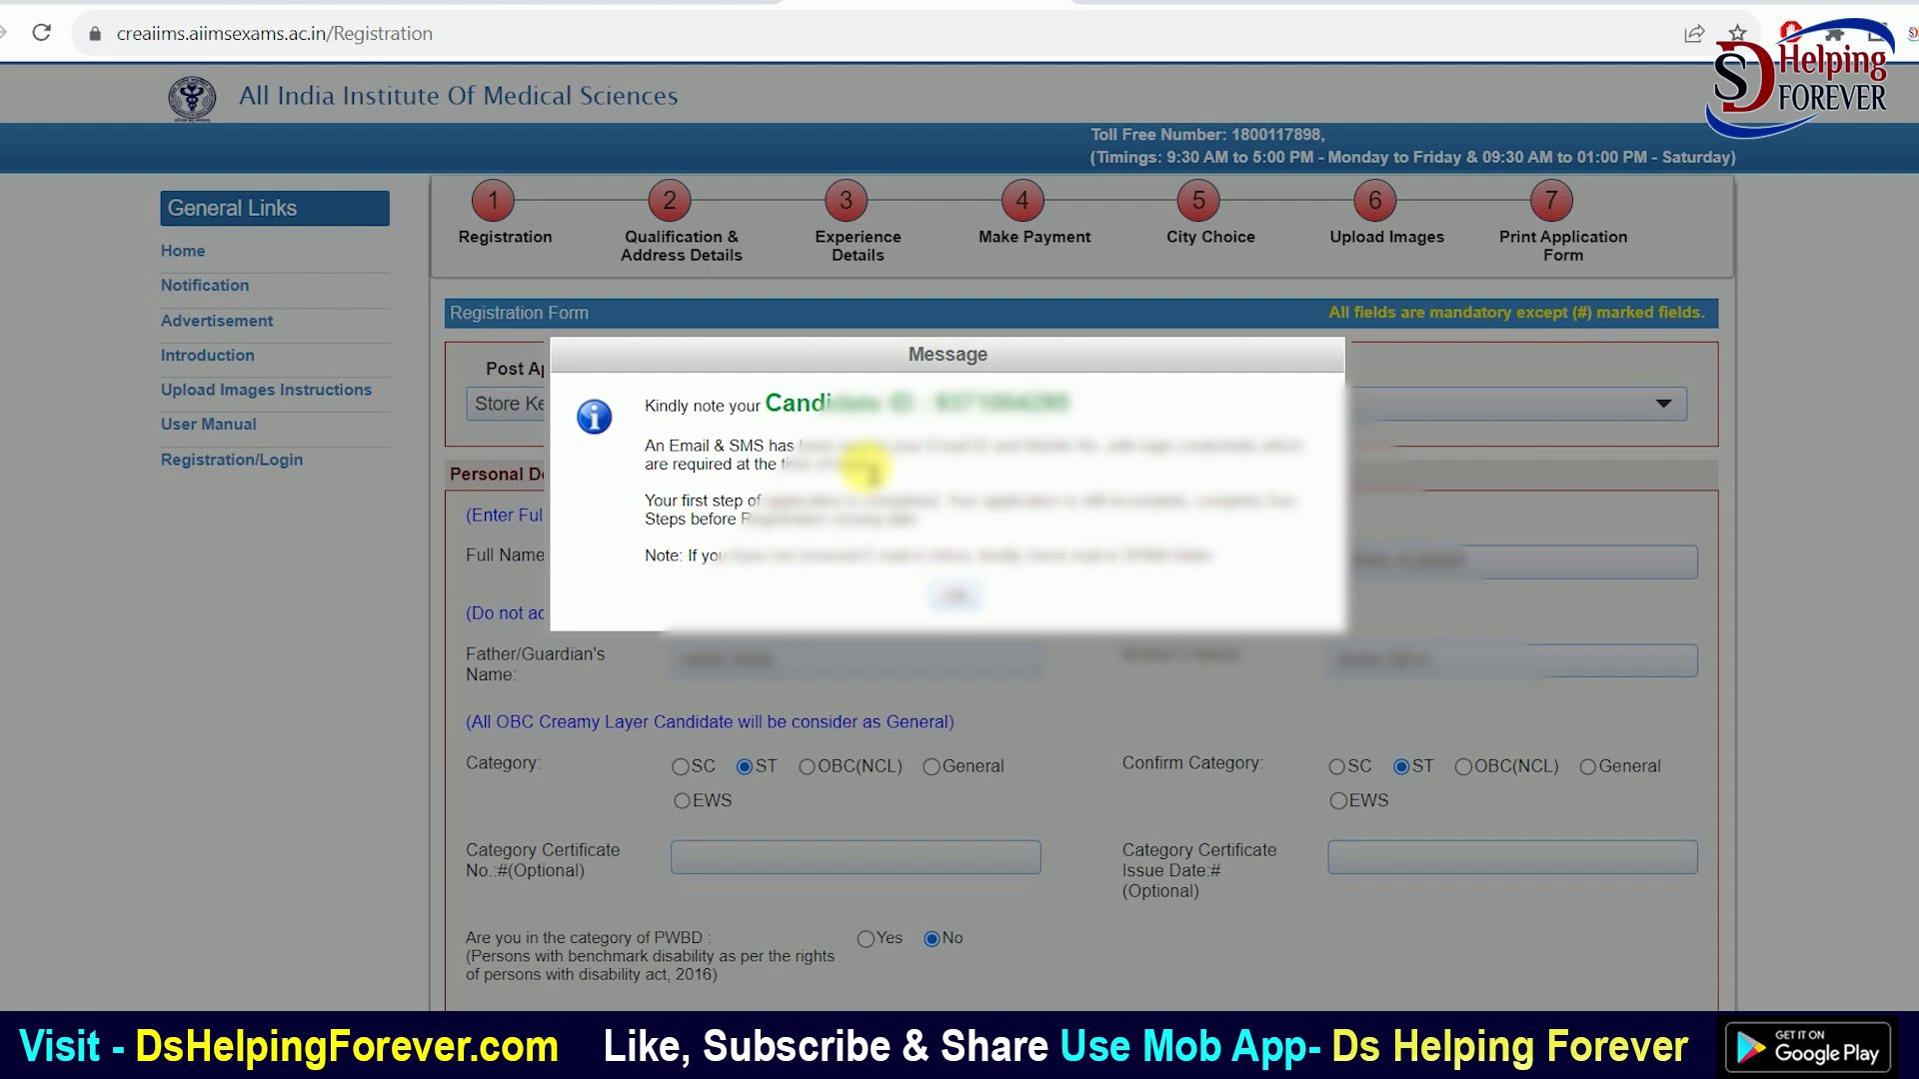
click(955, 600)
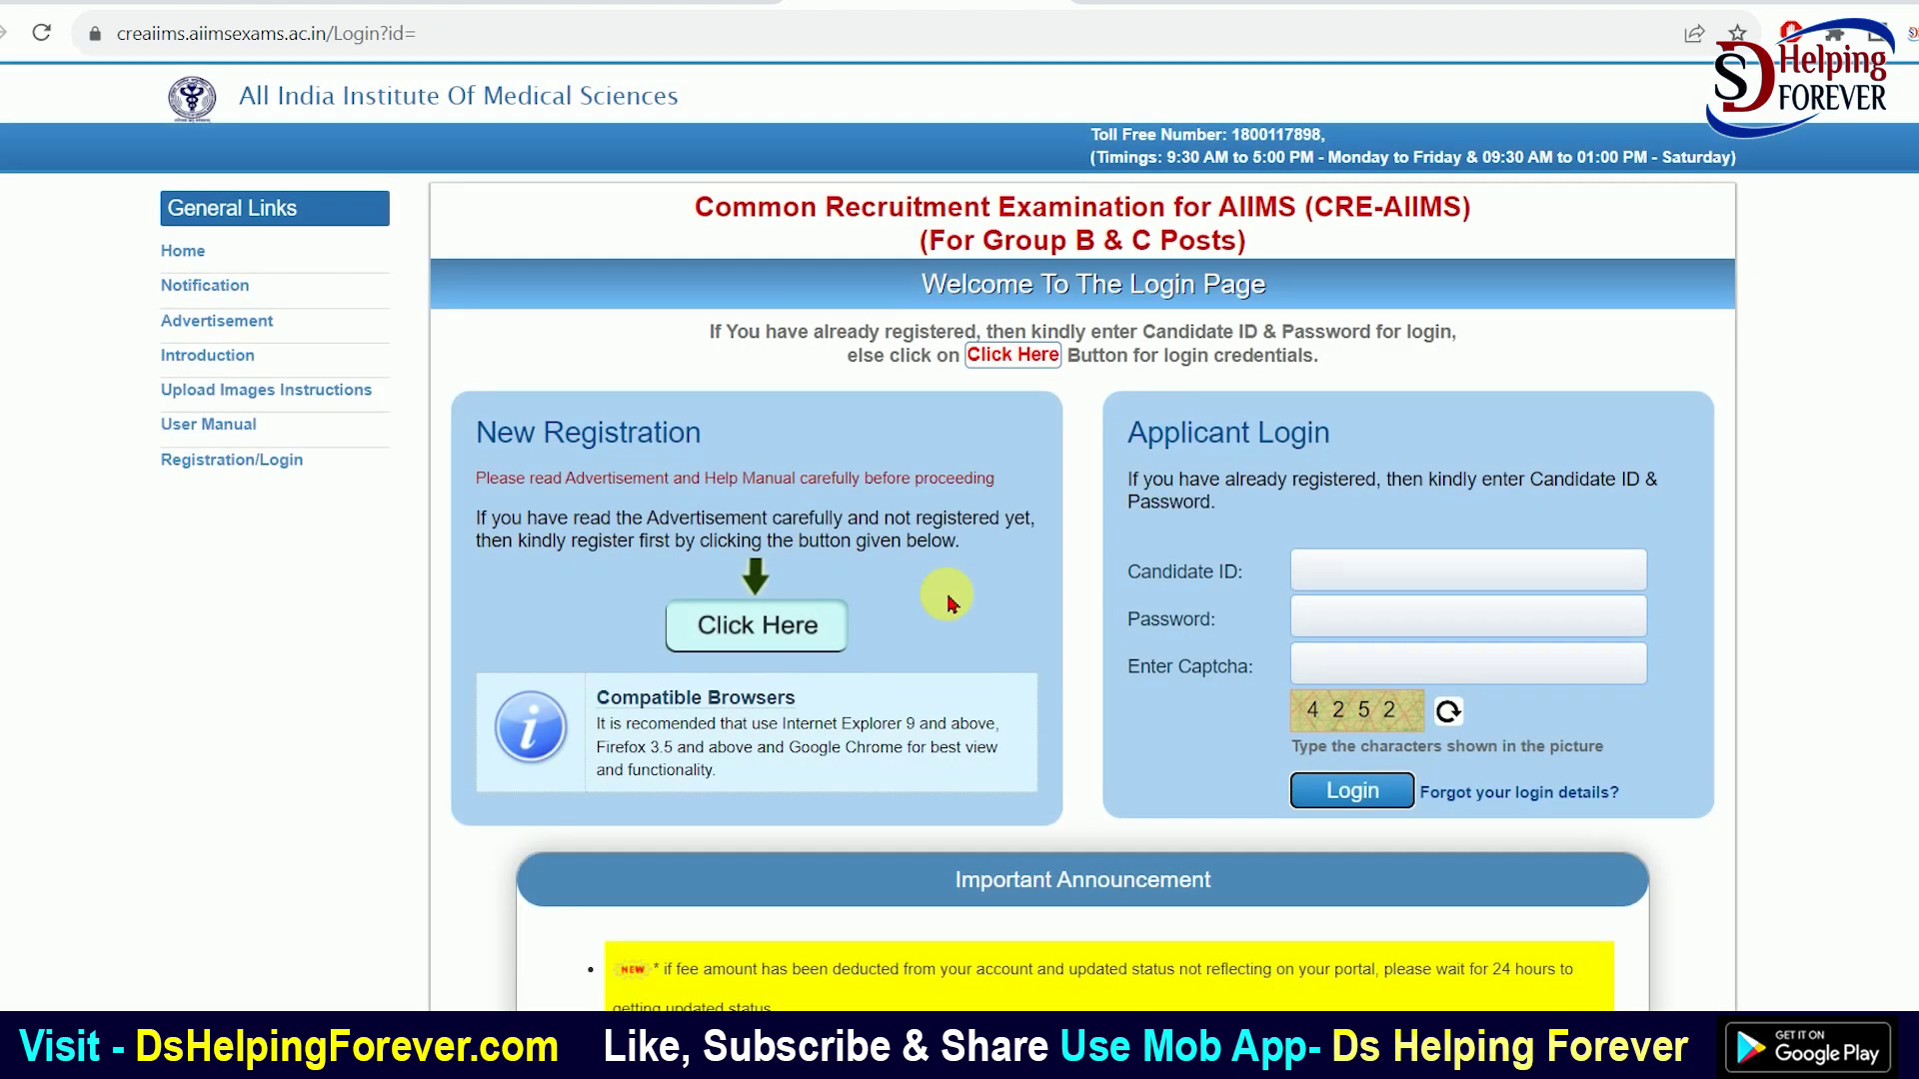
Log in to the applicant account with the candidate ID, password and captcha
click(1376, 585)
click(1354, 639)
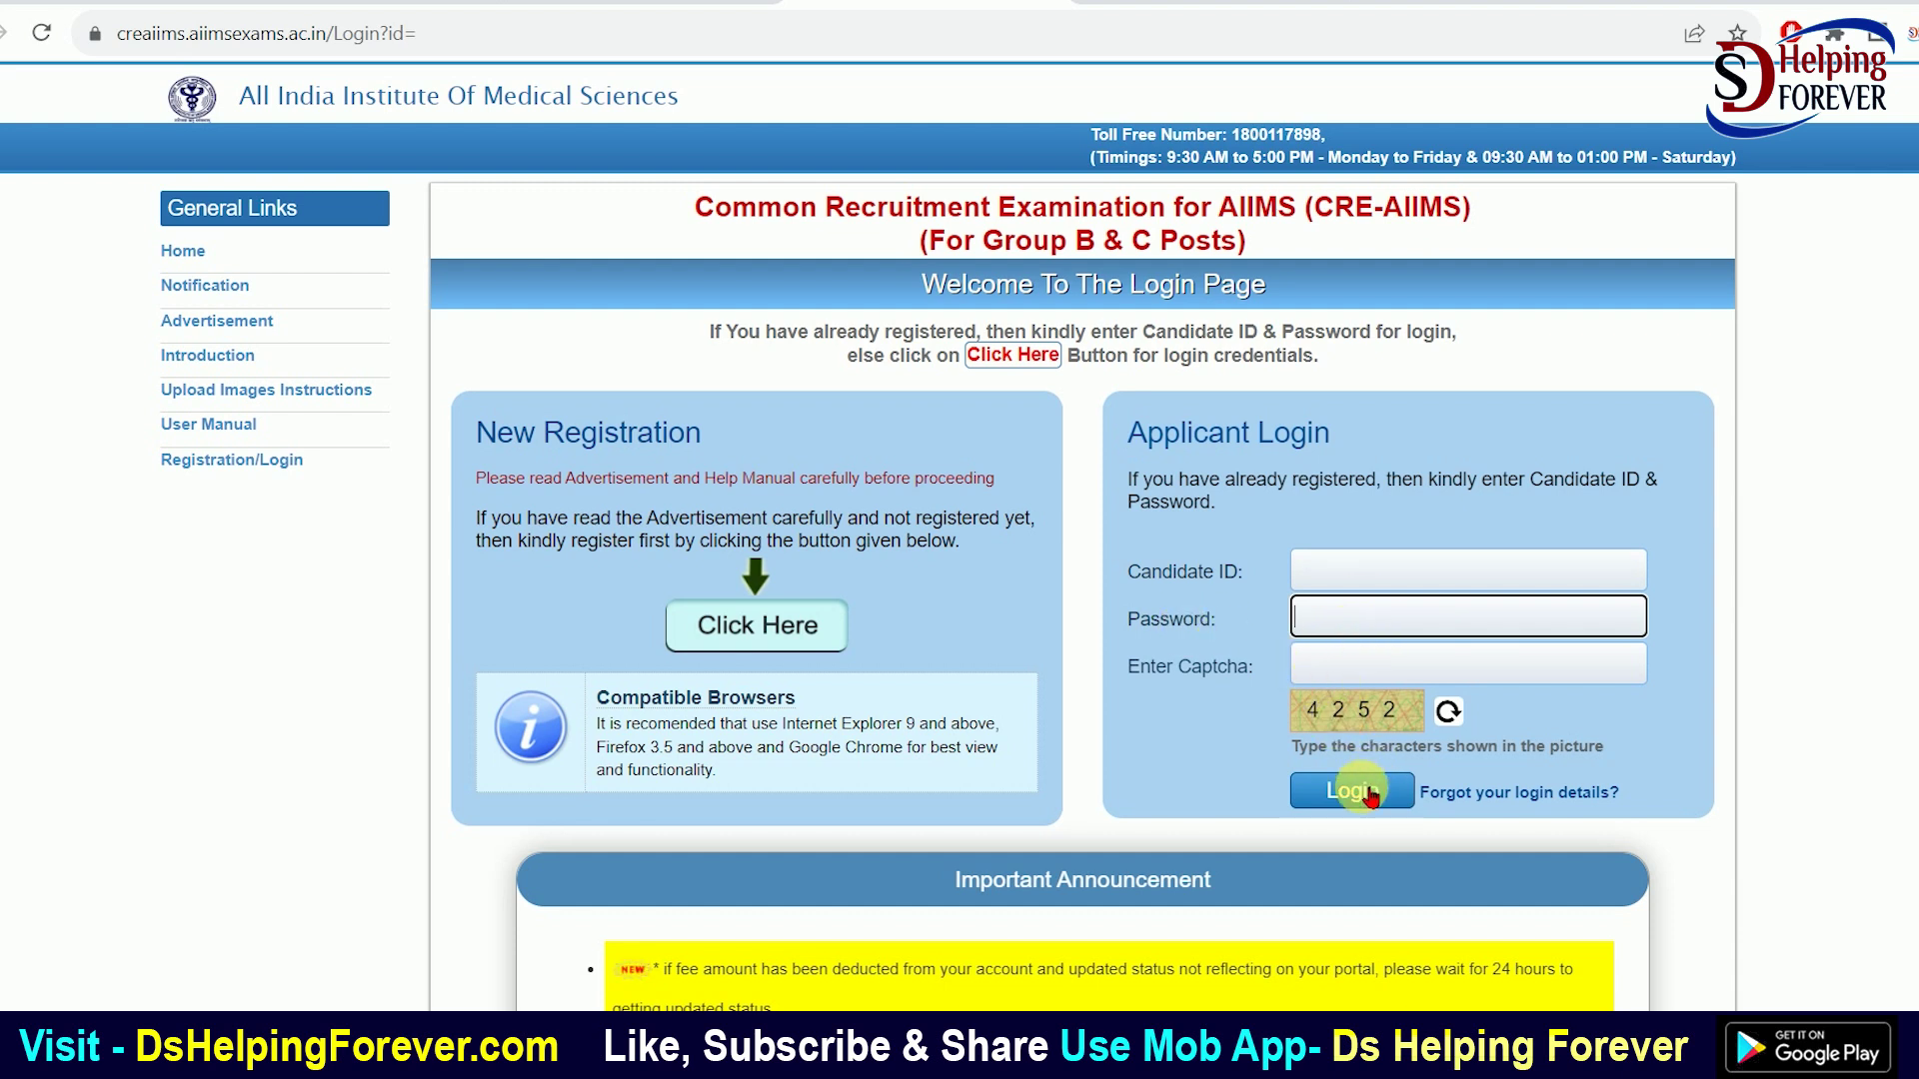
click(1351, 790)
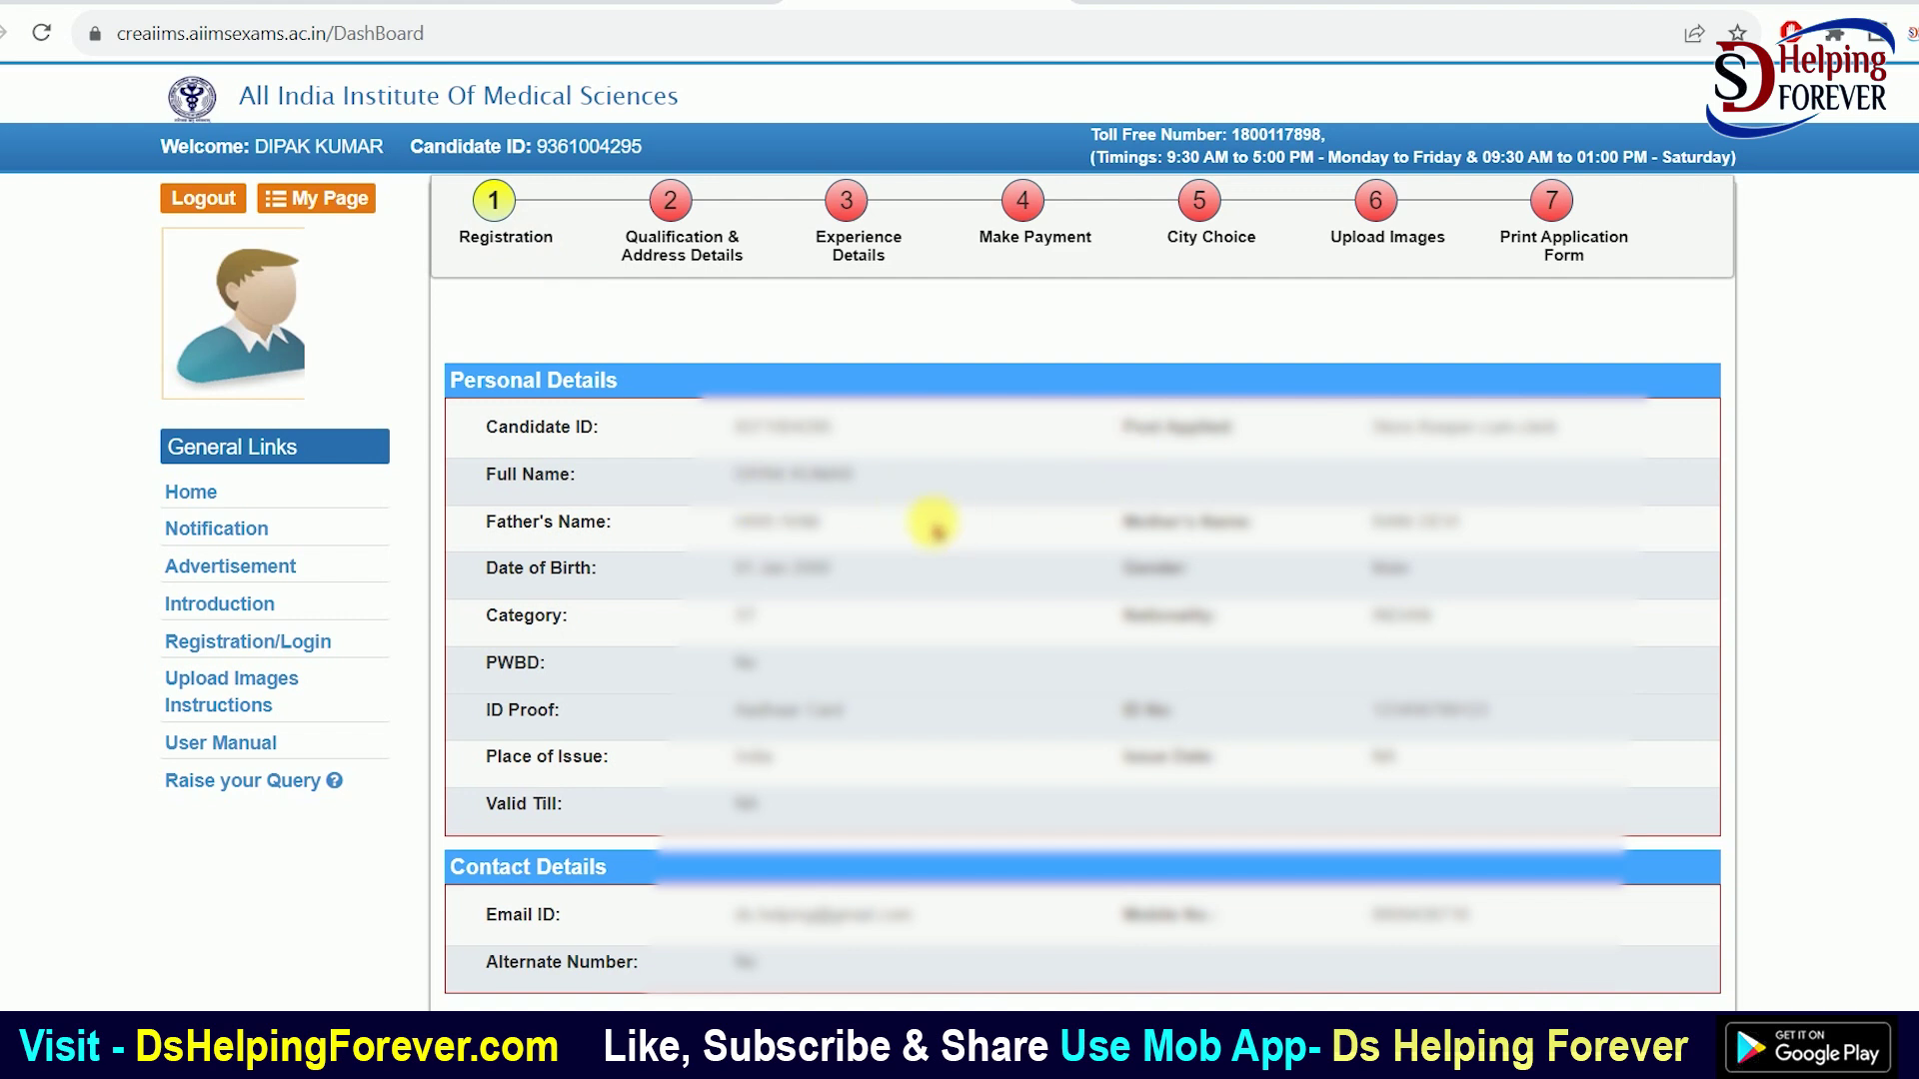
Continue from the dashboard to the qualification and address details, and set the qualifying exam to Graduate from a recognized university
scroll(827, 536, down, 5)
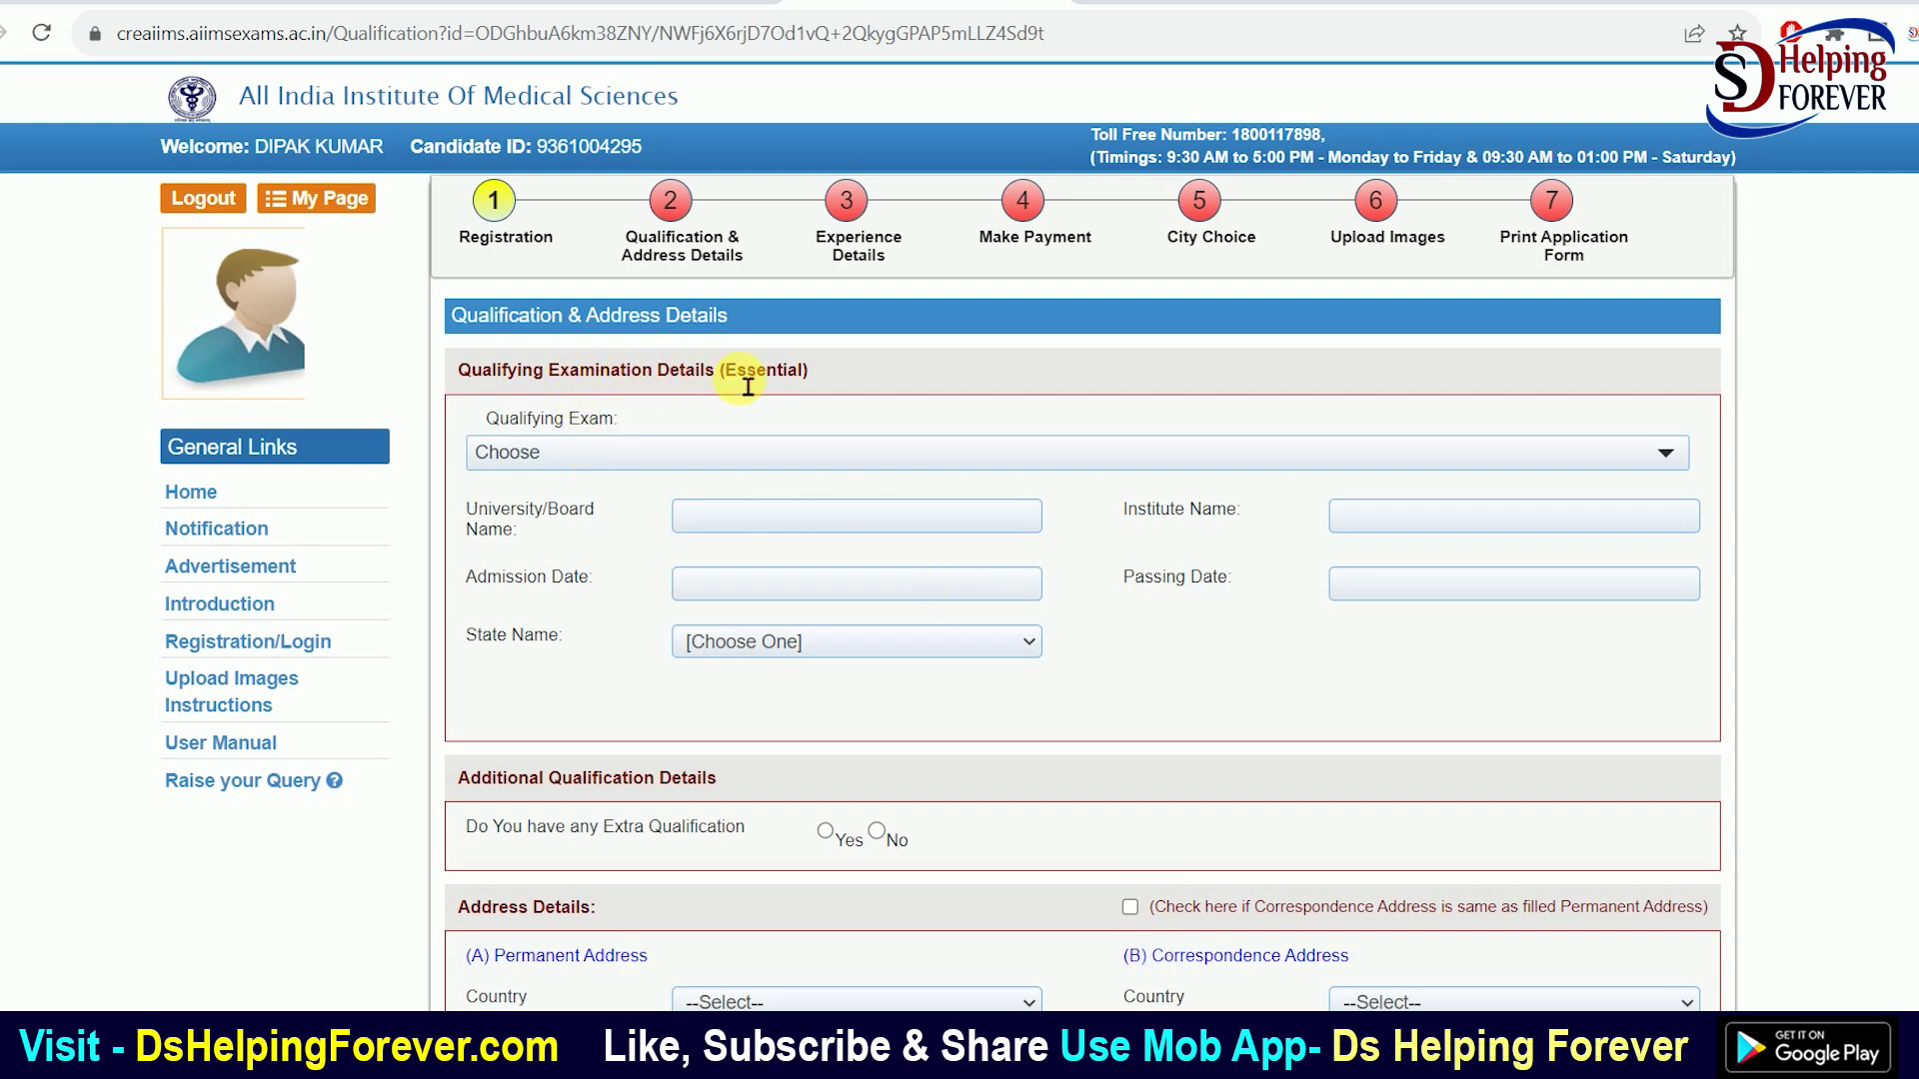
click(649, 457)
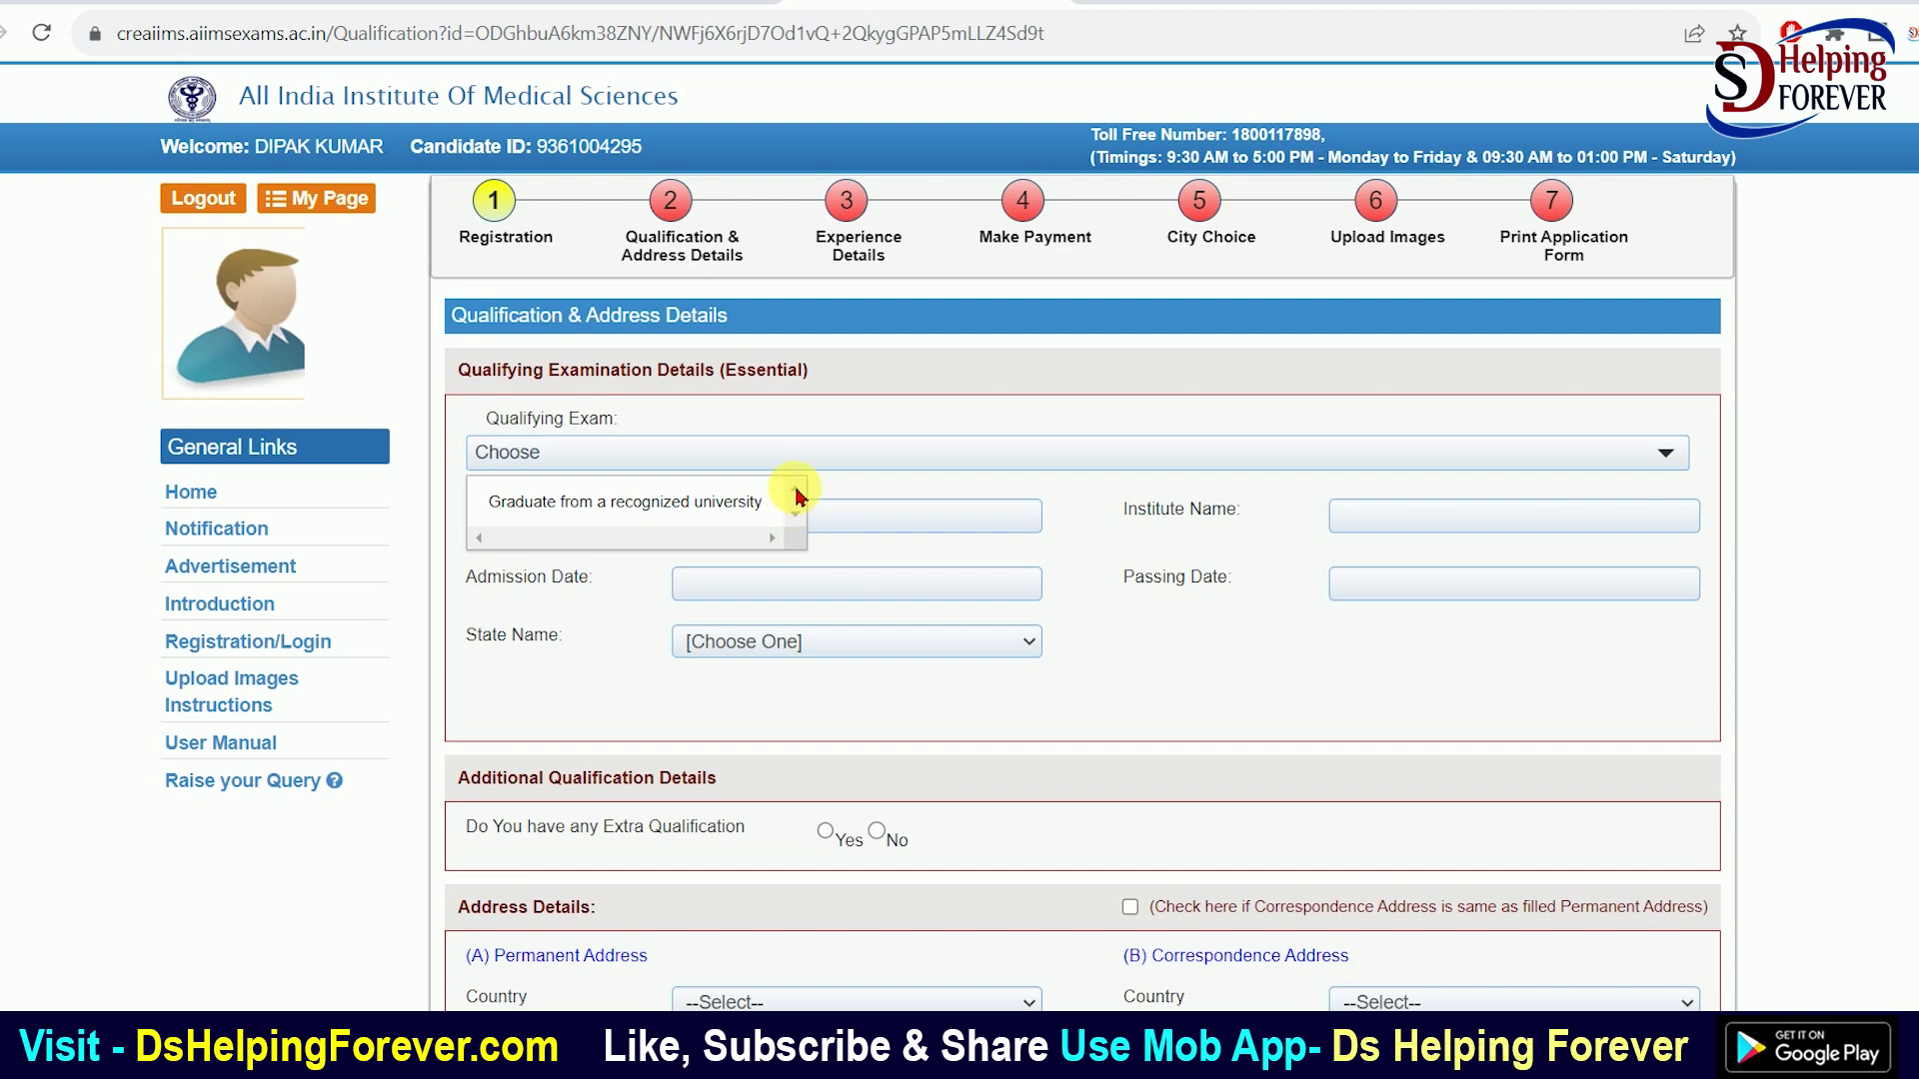
click(709, 502)
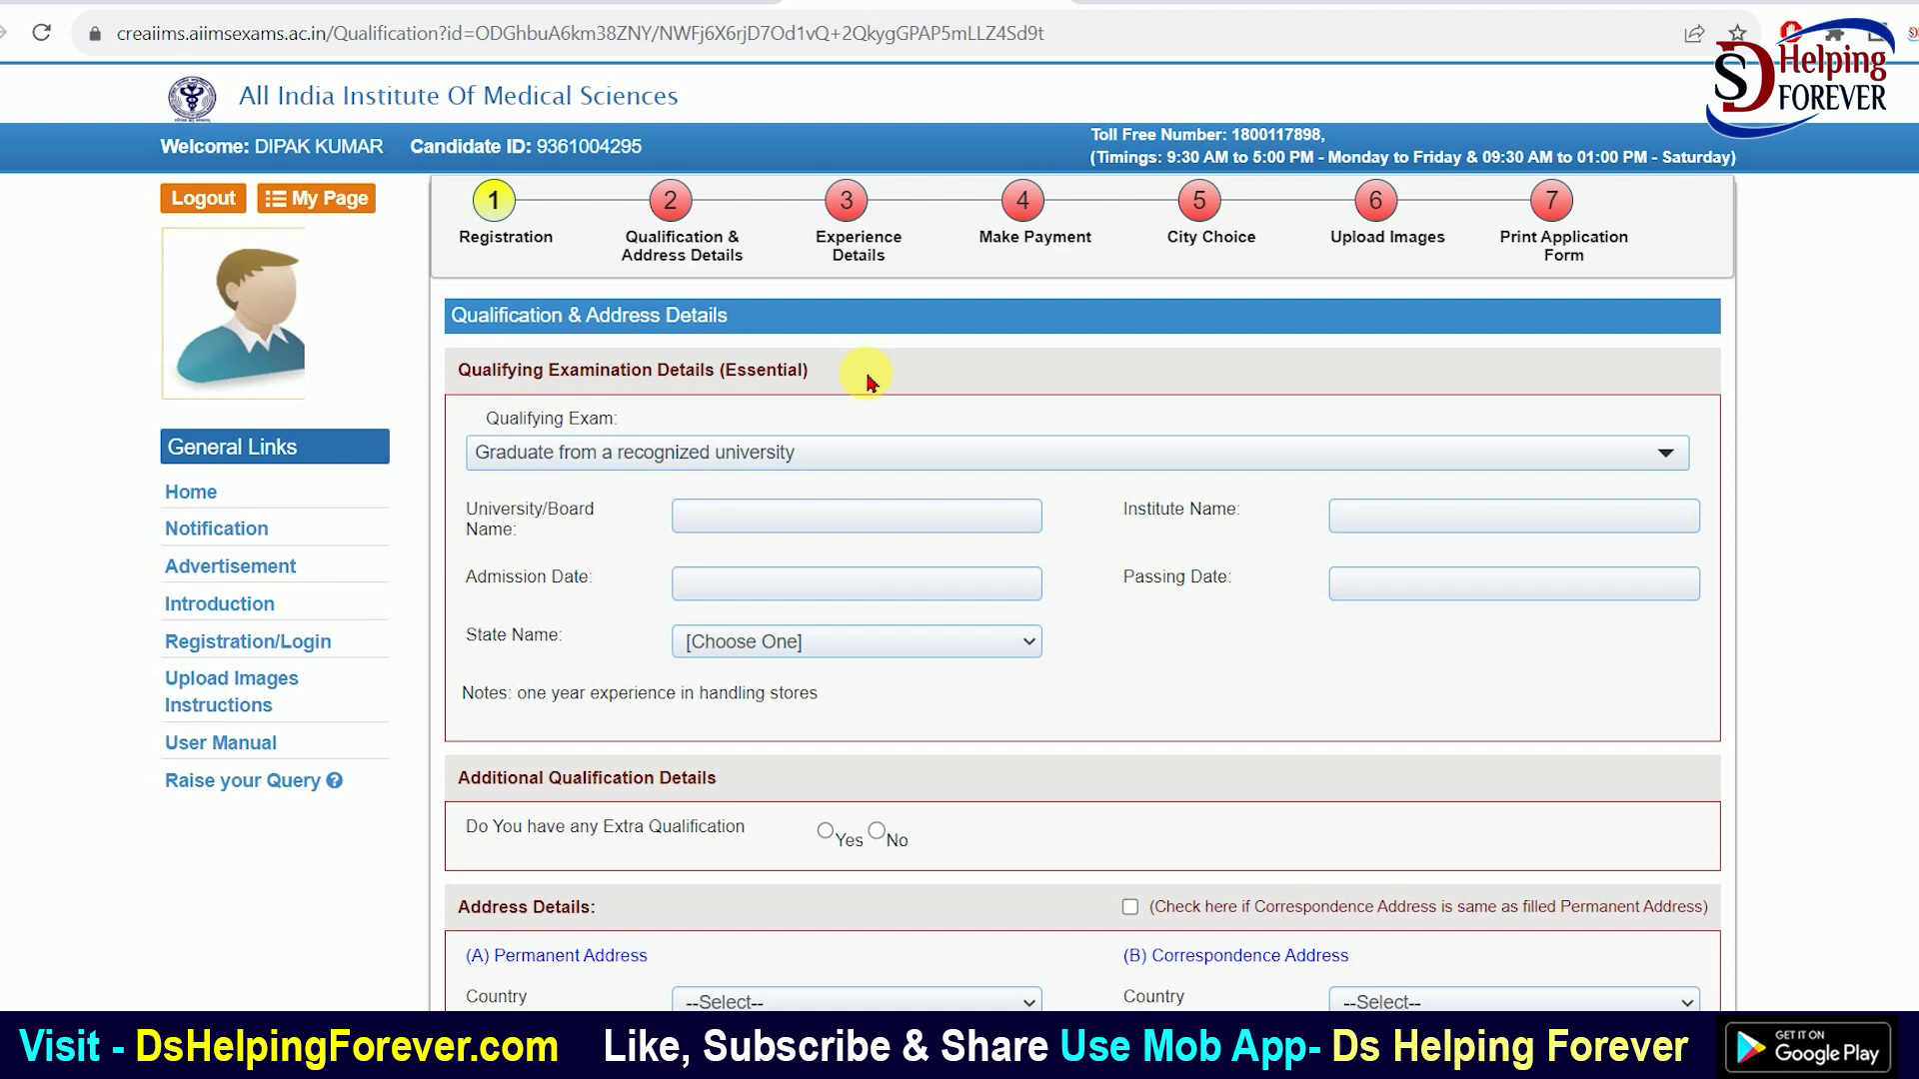
Go through the university name, admission date and passing date fields, and set the qualifying exam's state to BIHAR
click(690, 512)
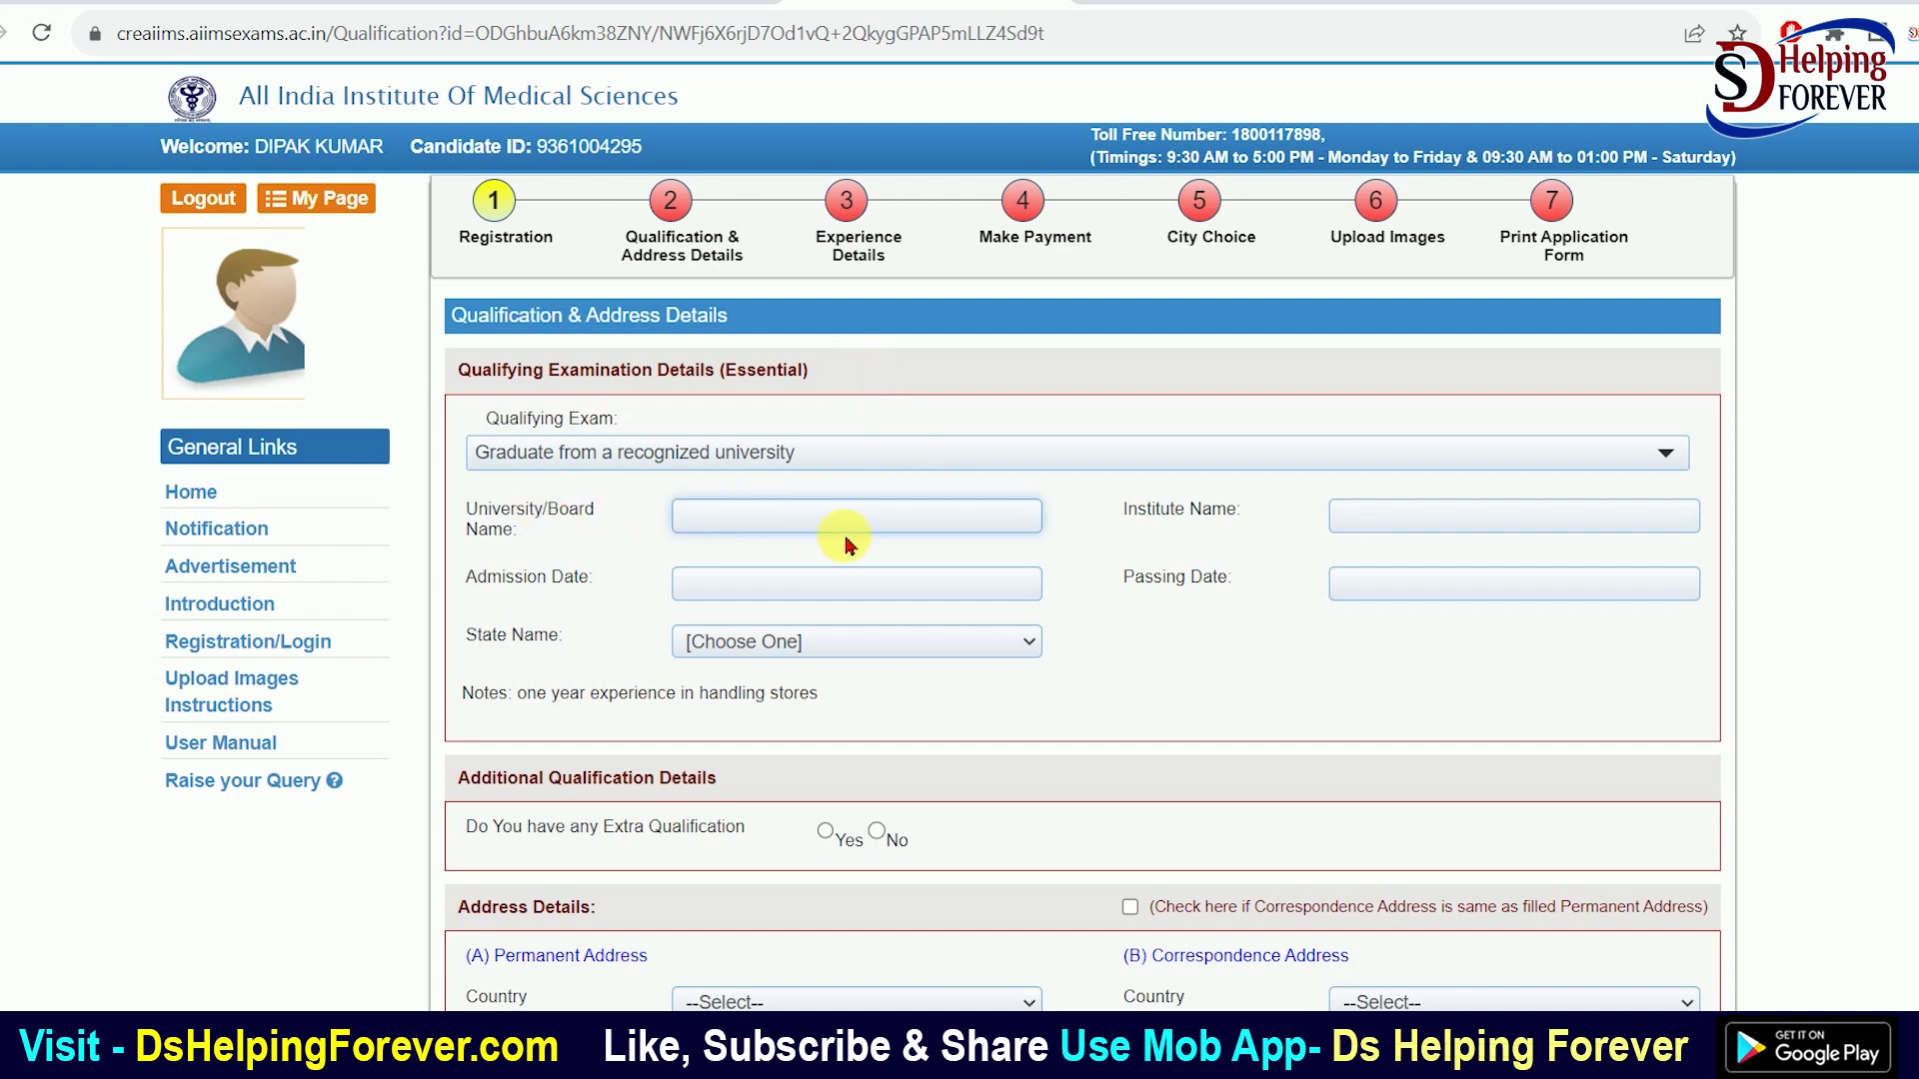
click(740, 584)
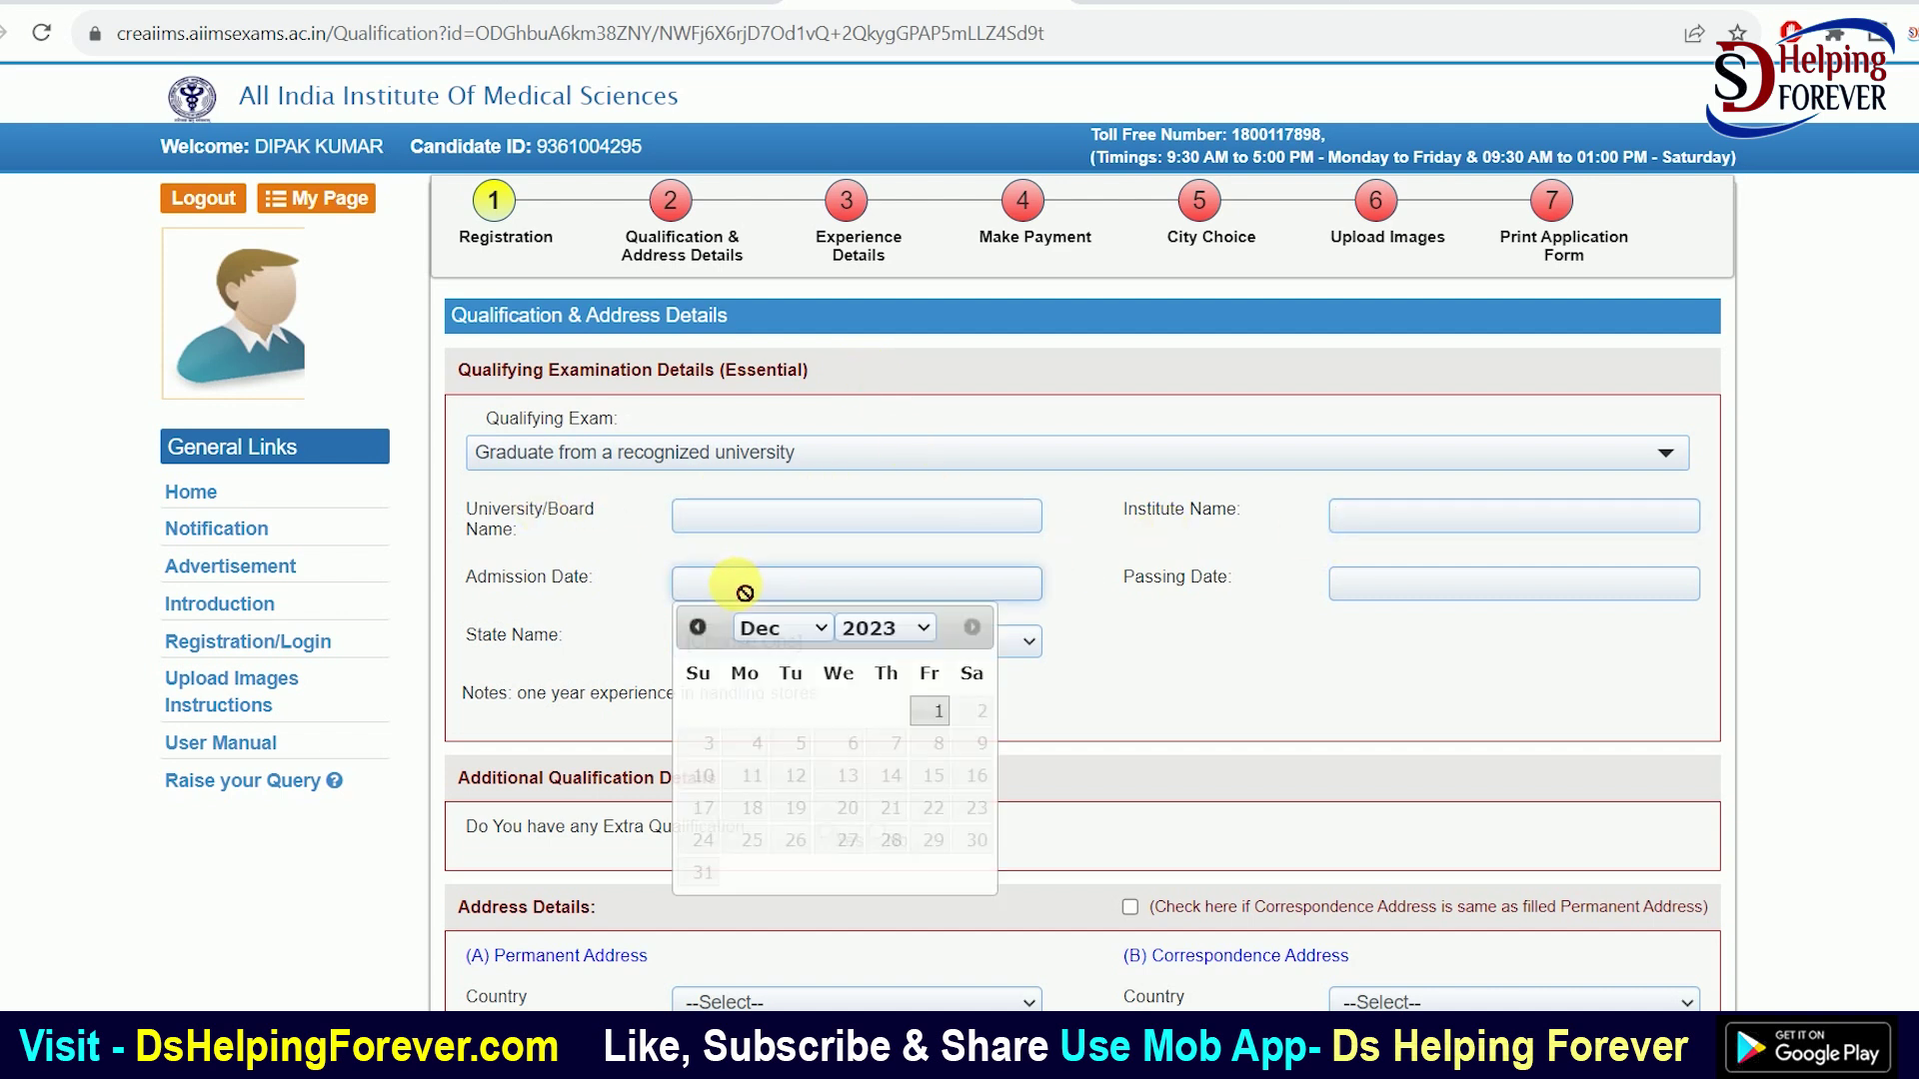
click(1420, 590)
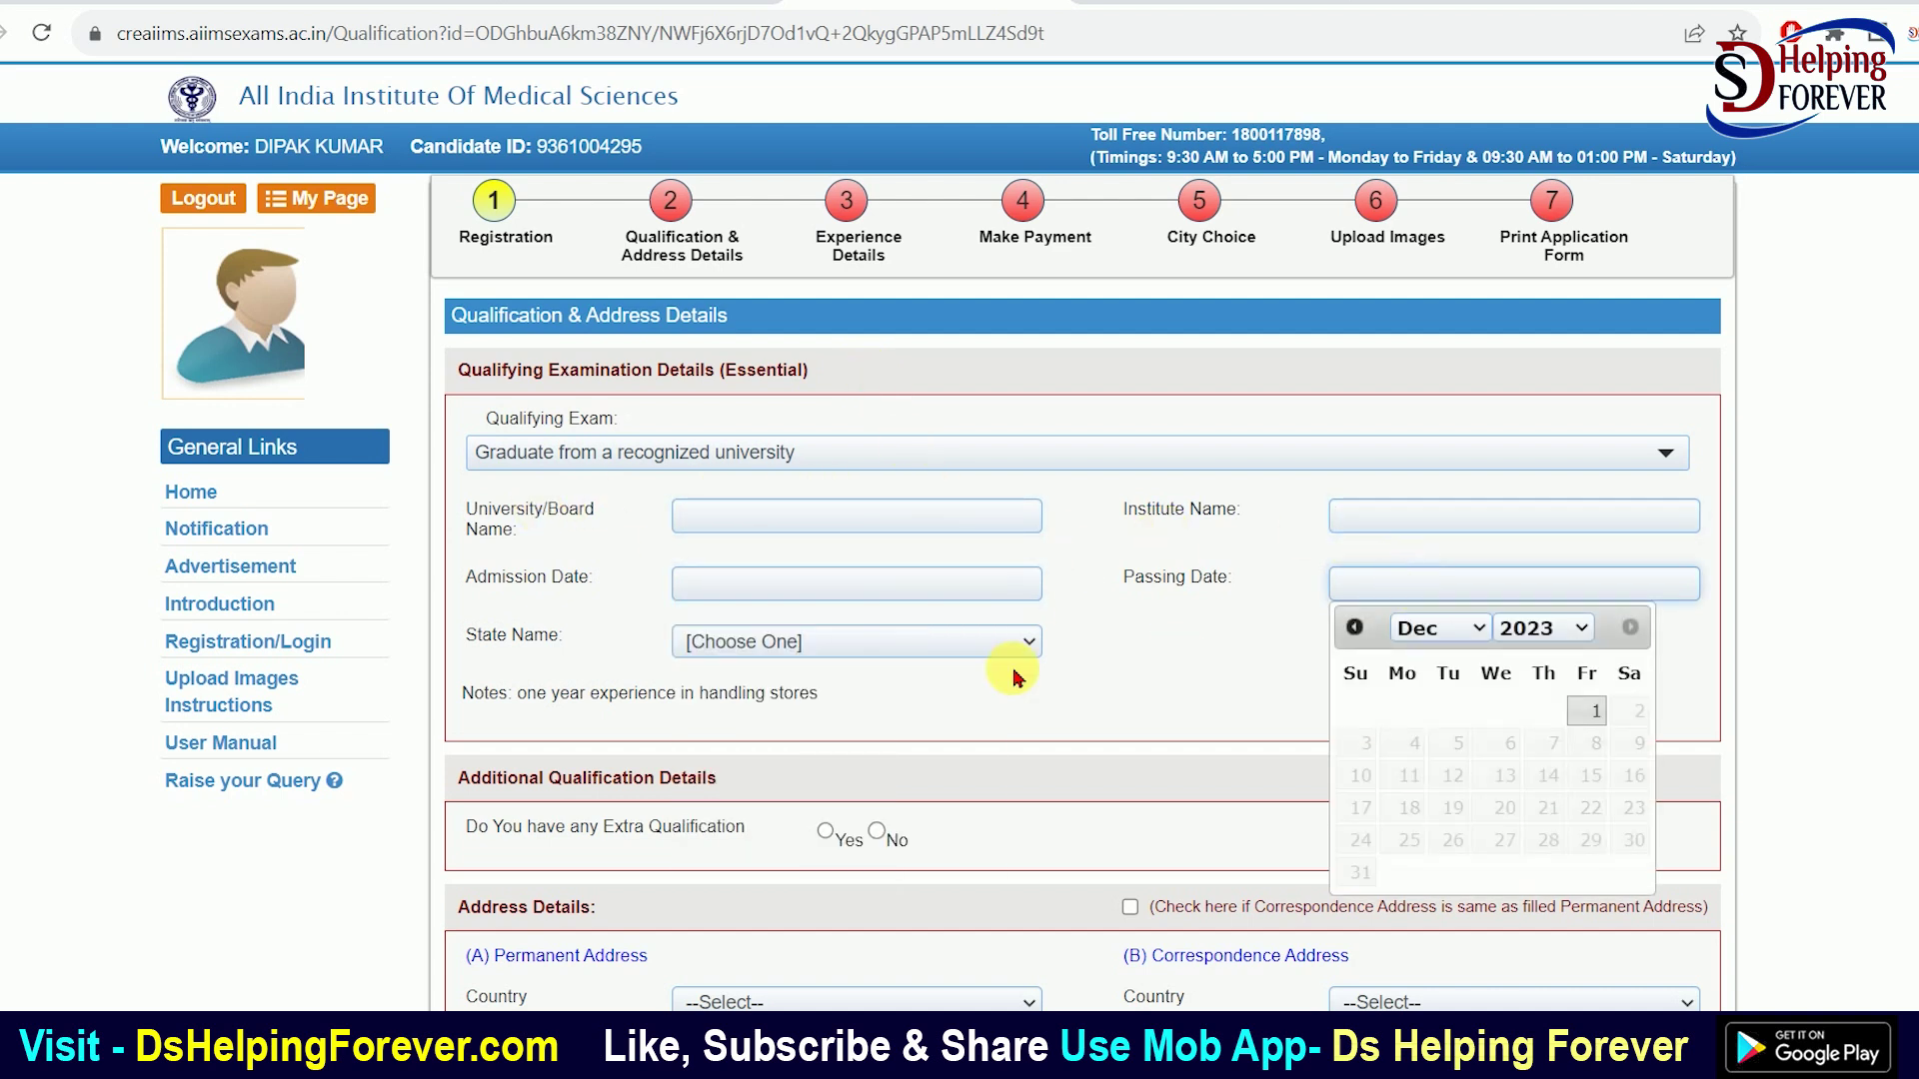
click(820, 645)
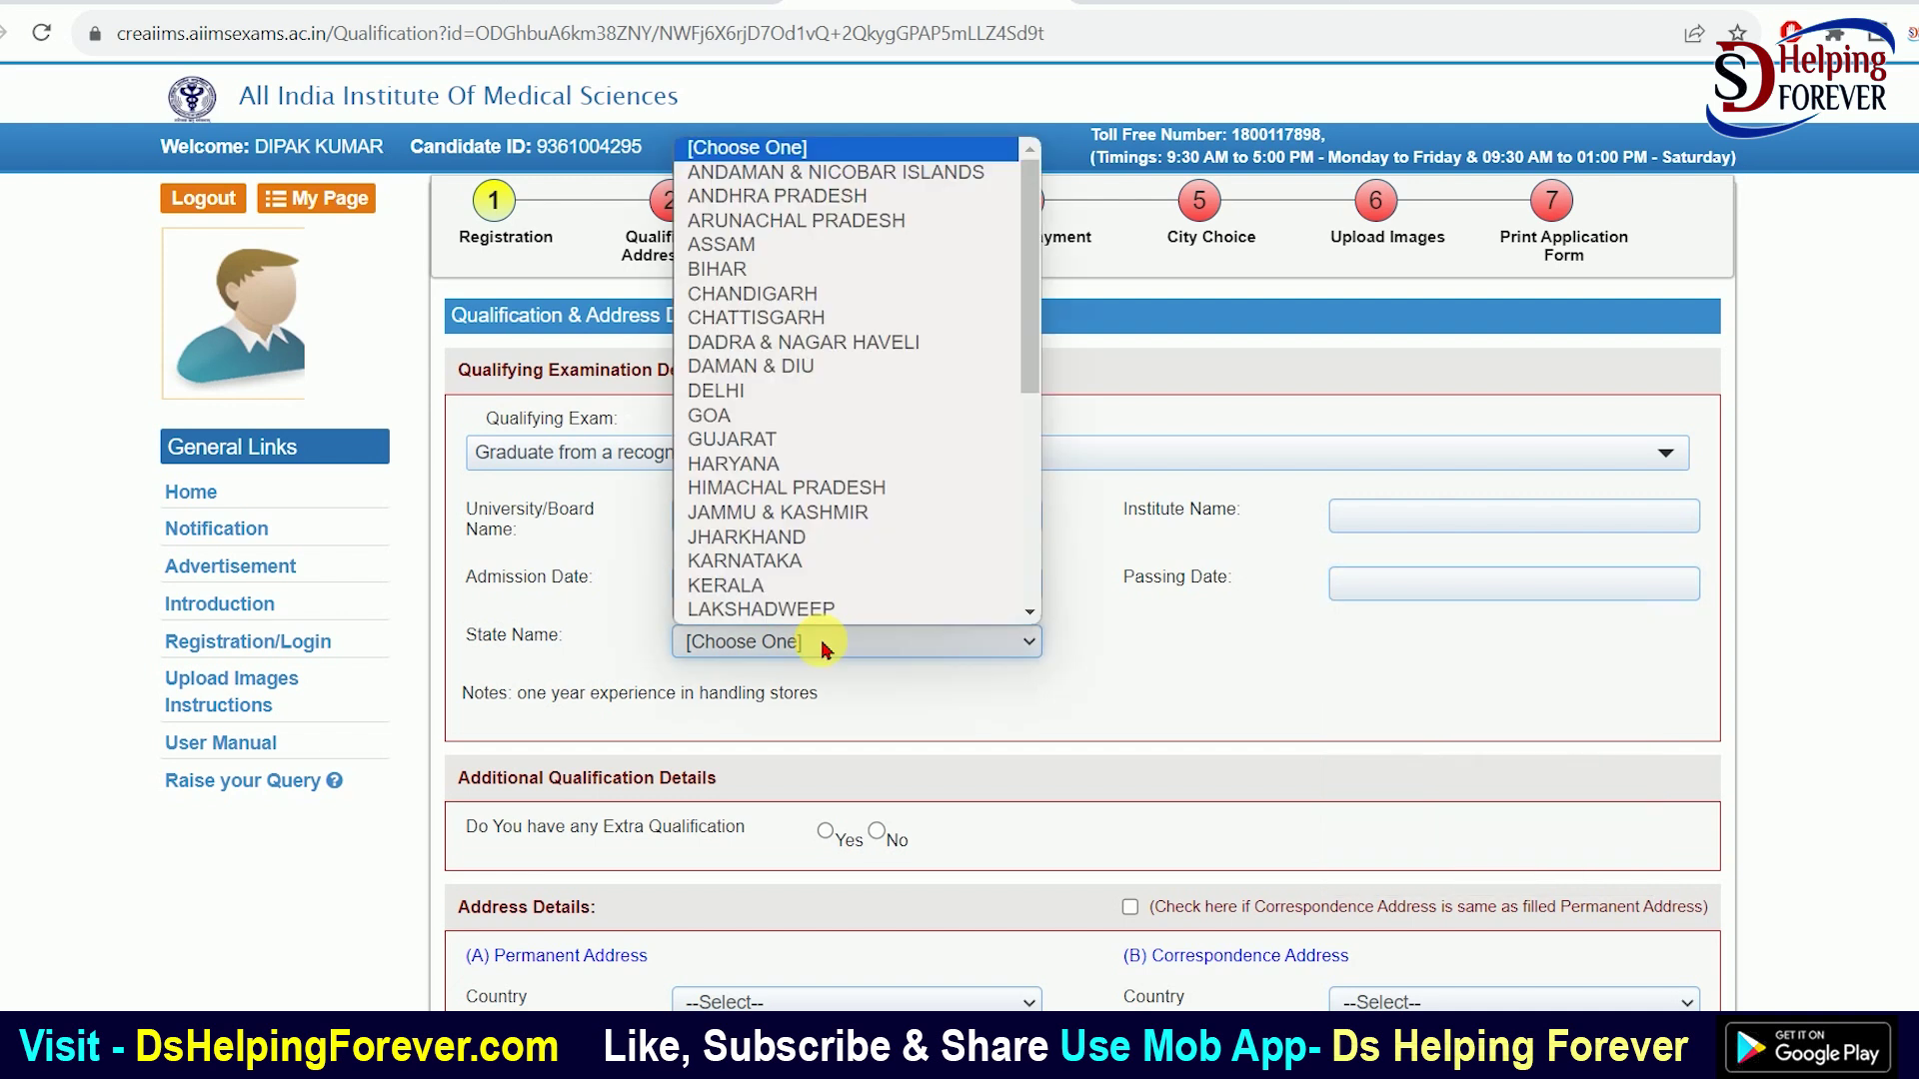
click(744, 269)
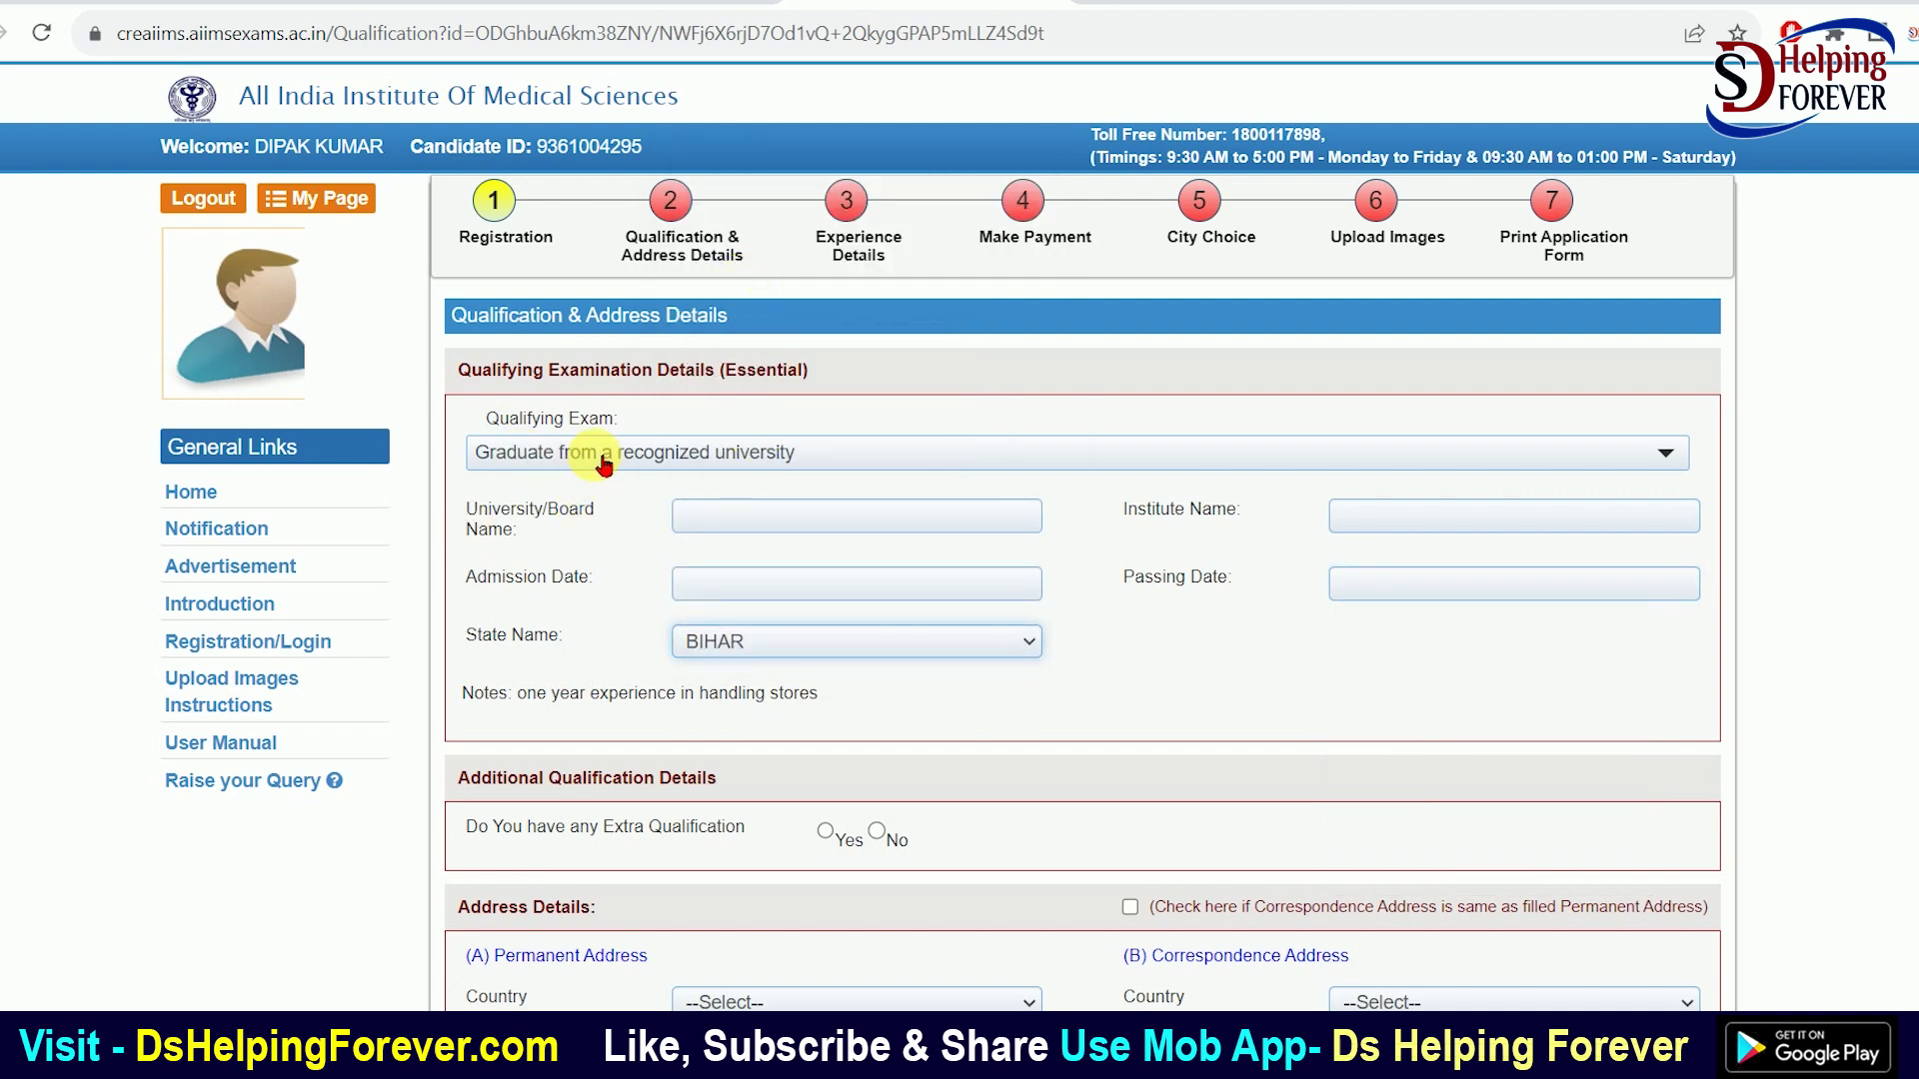
Answer Yes to the extra qualification question and go to the degree name field
scroll(532, 696, down, 1)
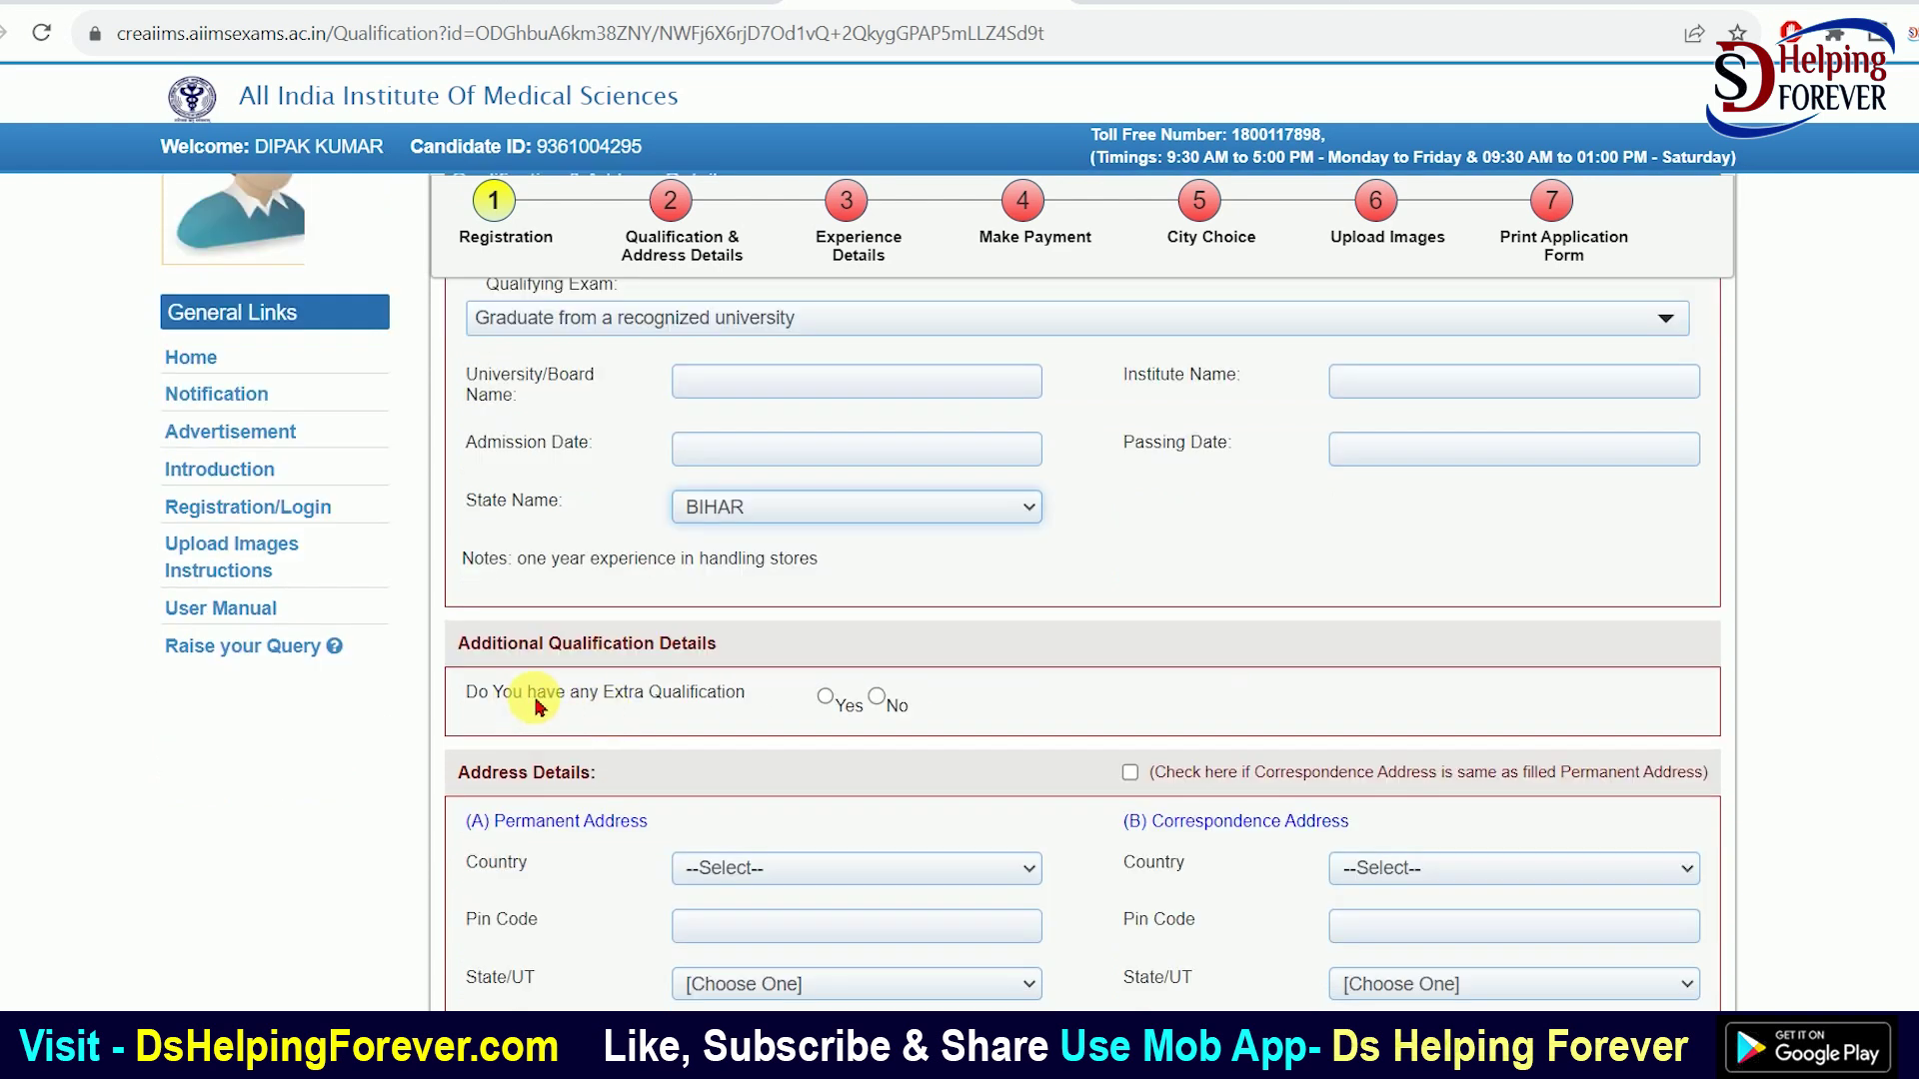
click(825, 699)
scroll(622, 607, down, 1)
click(756, 617)
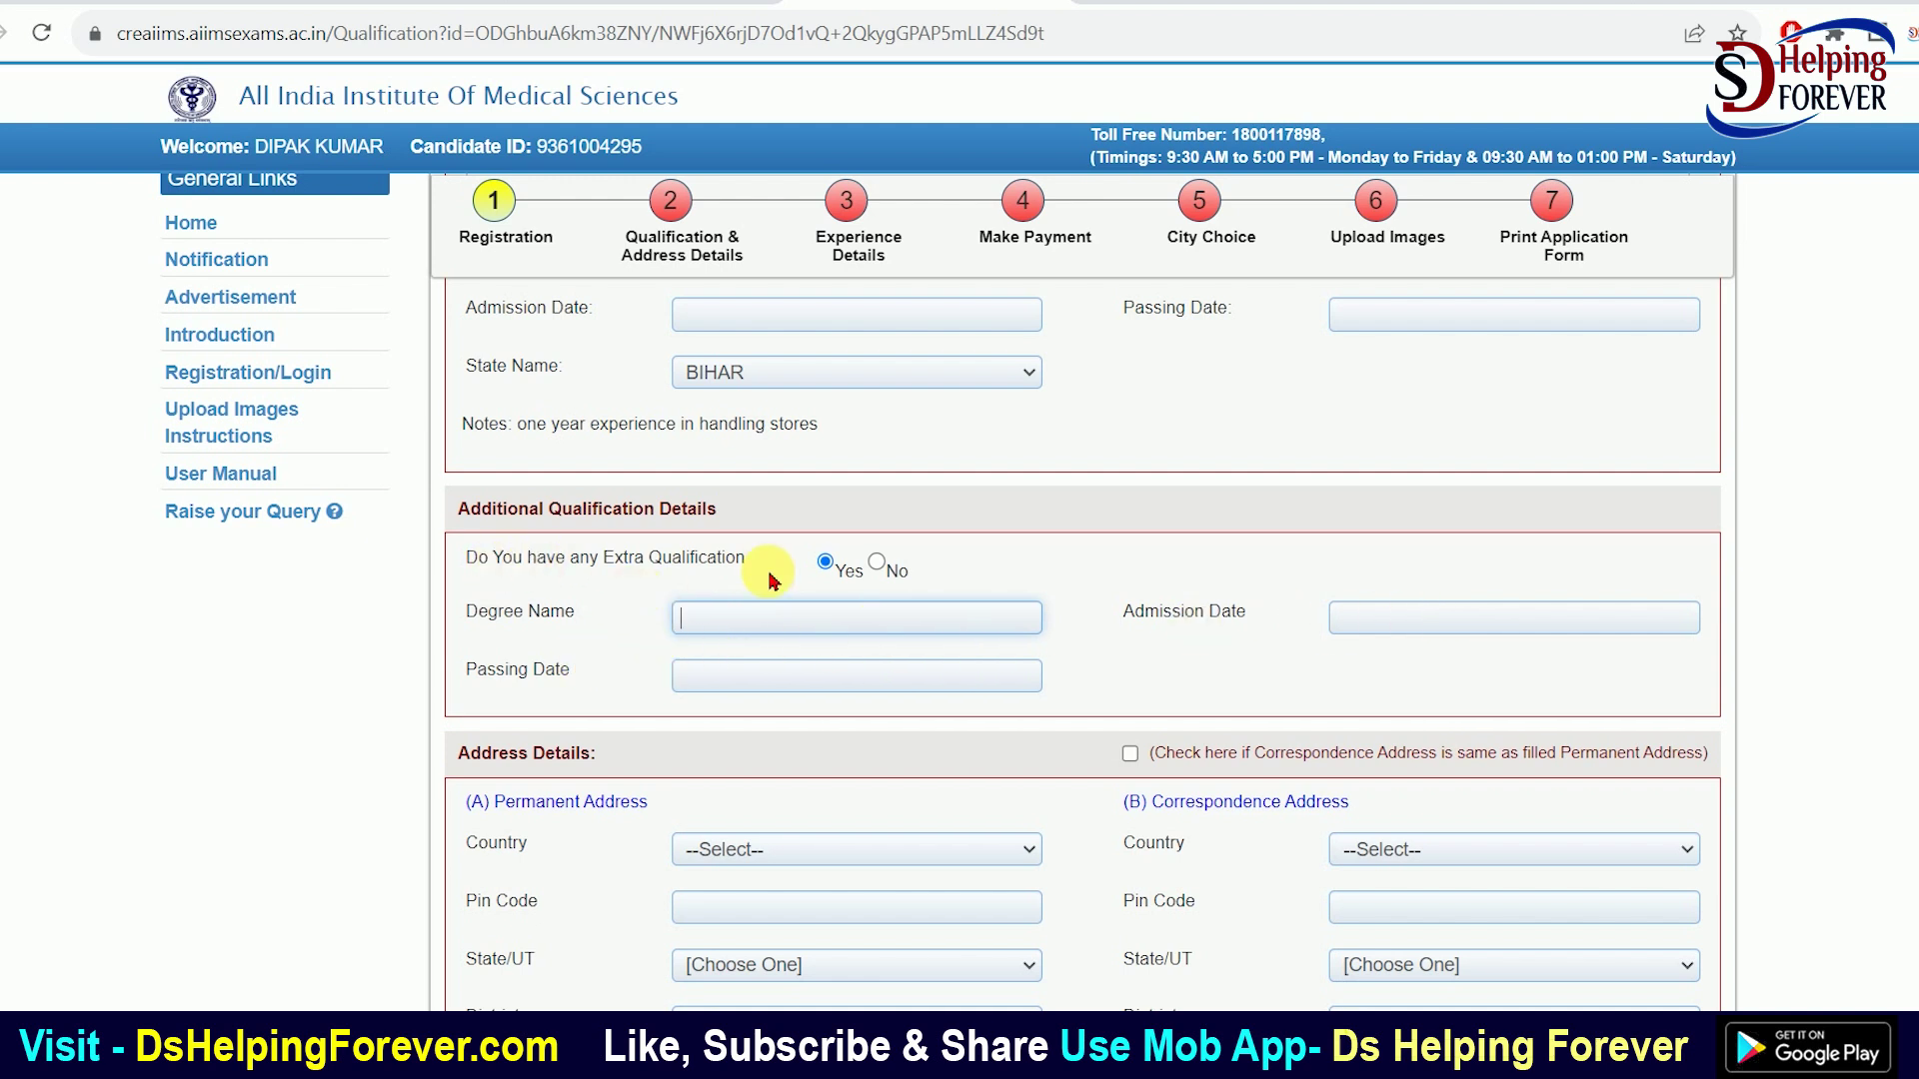
Answer No to the extra qualification question and move on to the address details
click(876, 562)
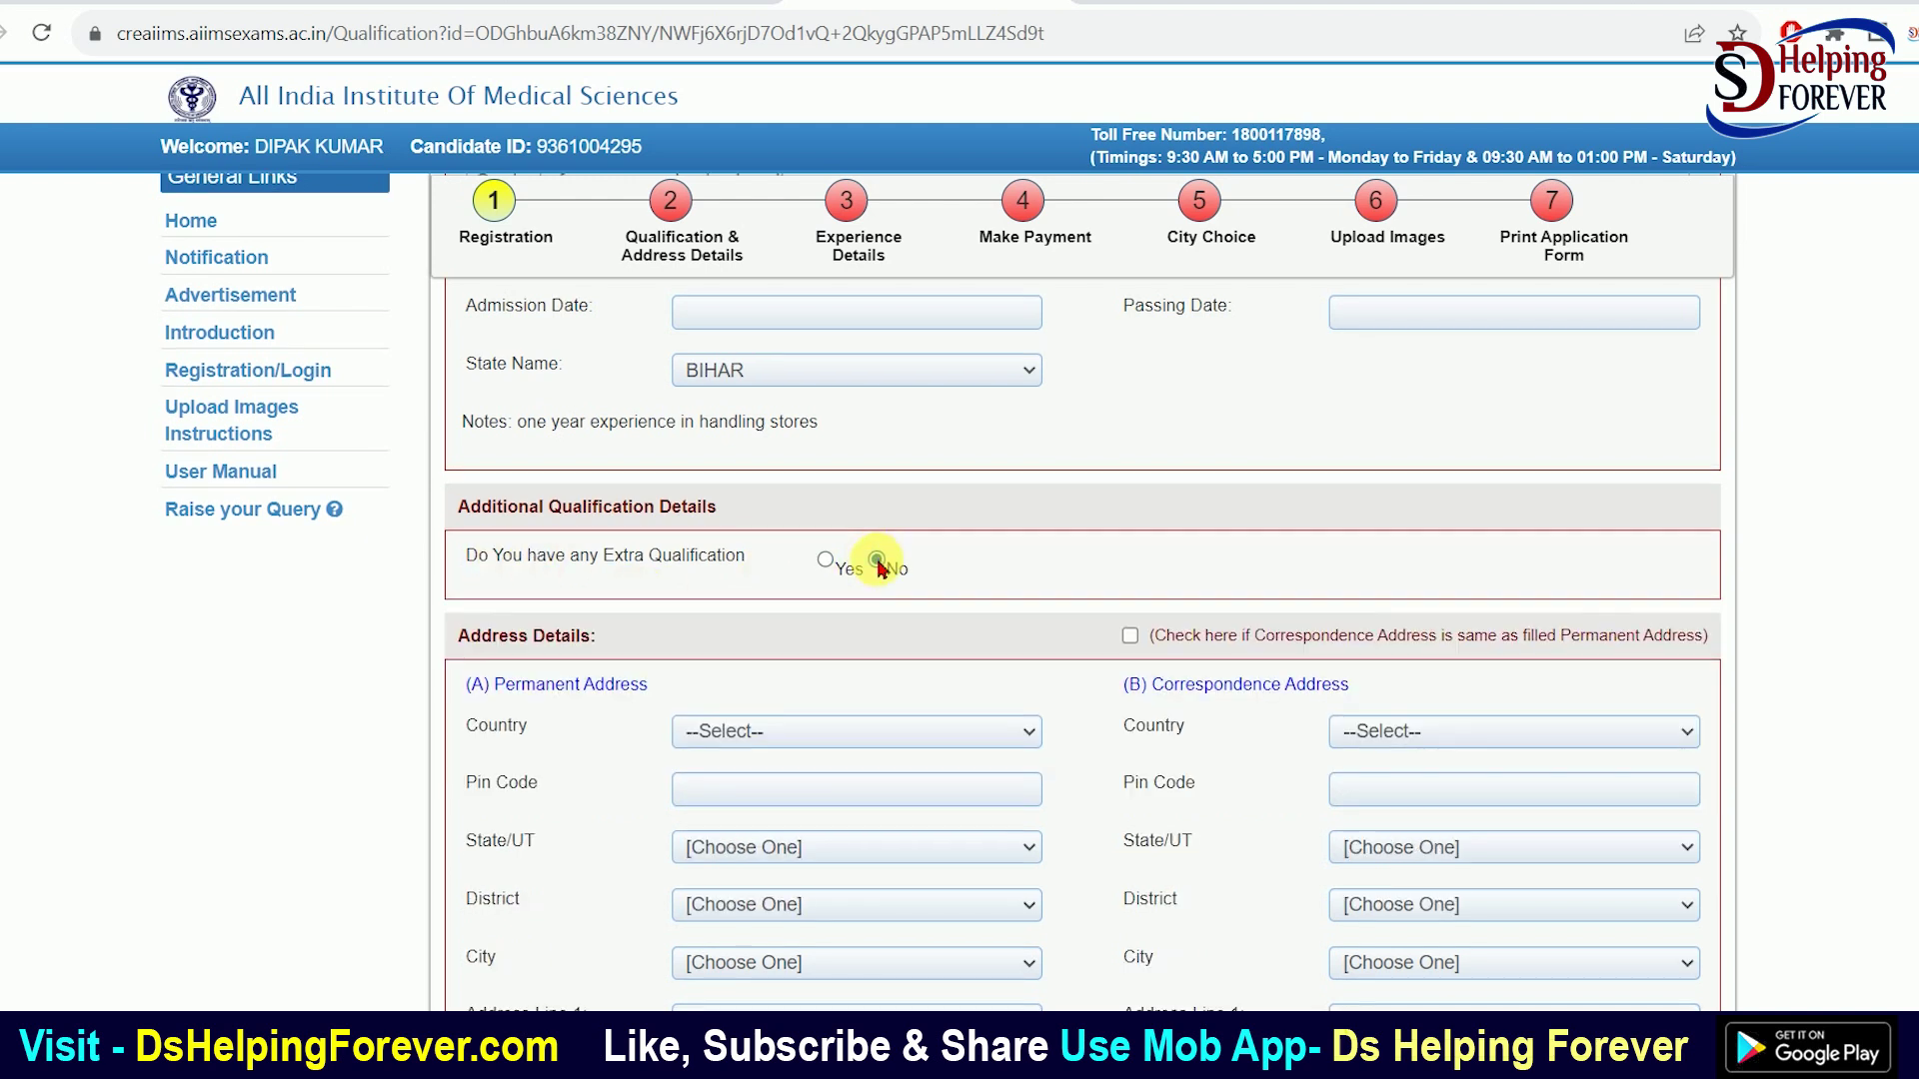
scroll(639, 450, down, 3)
drag(492, 330, 570, 332)
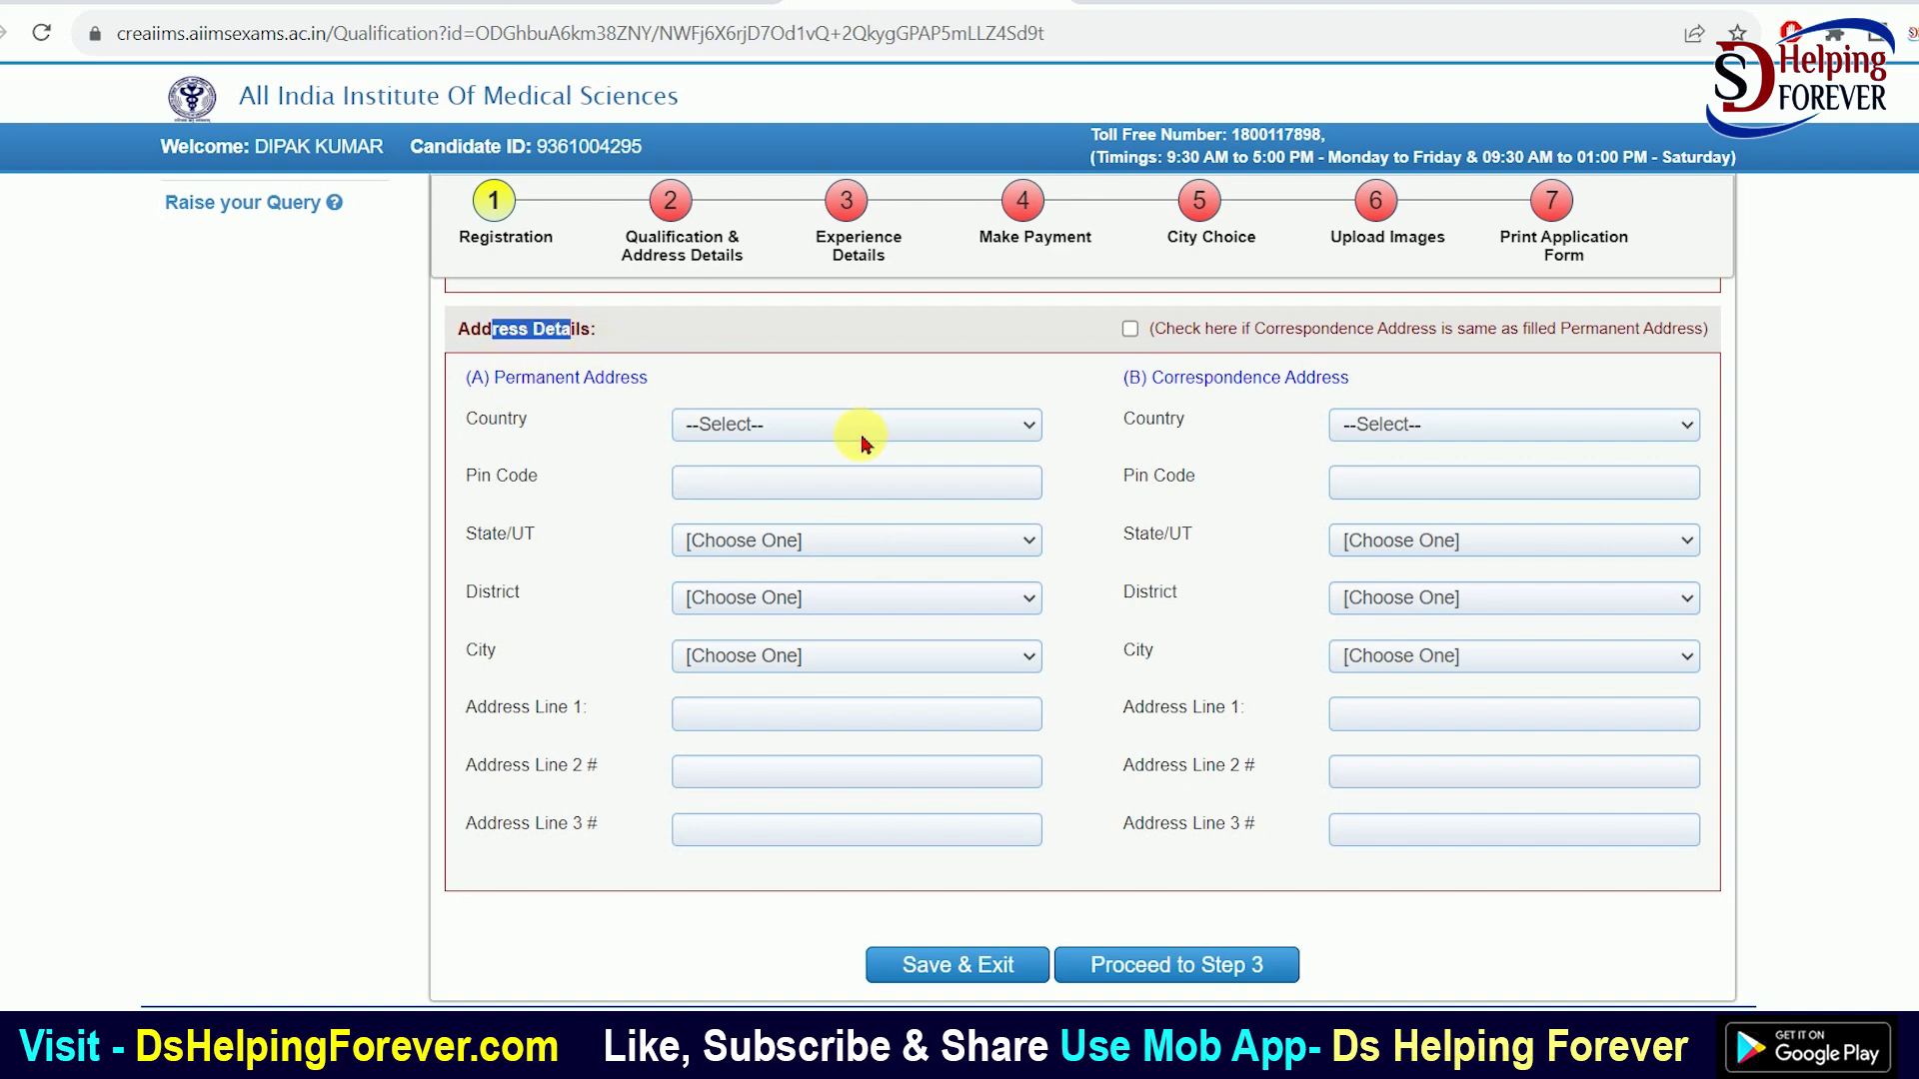
Set the permanent address country to India, fill in its pin code, state and district, and proceed to Step 3
click(800, 424)
click(741, 480)
click(720, 502)
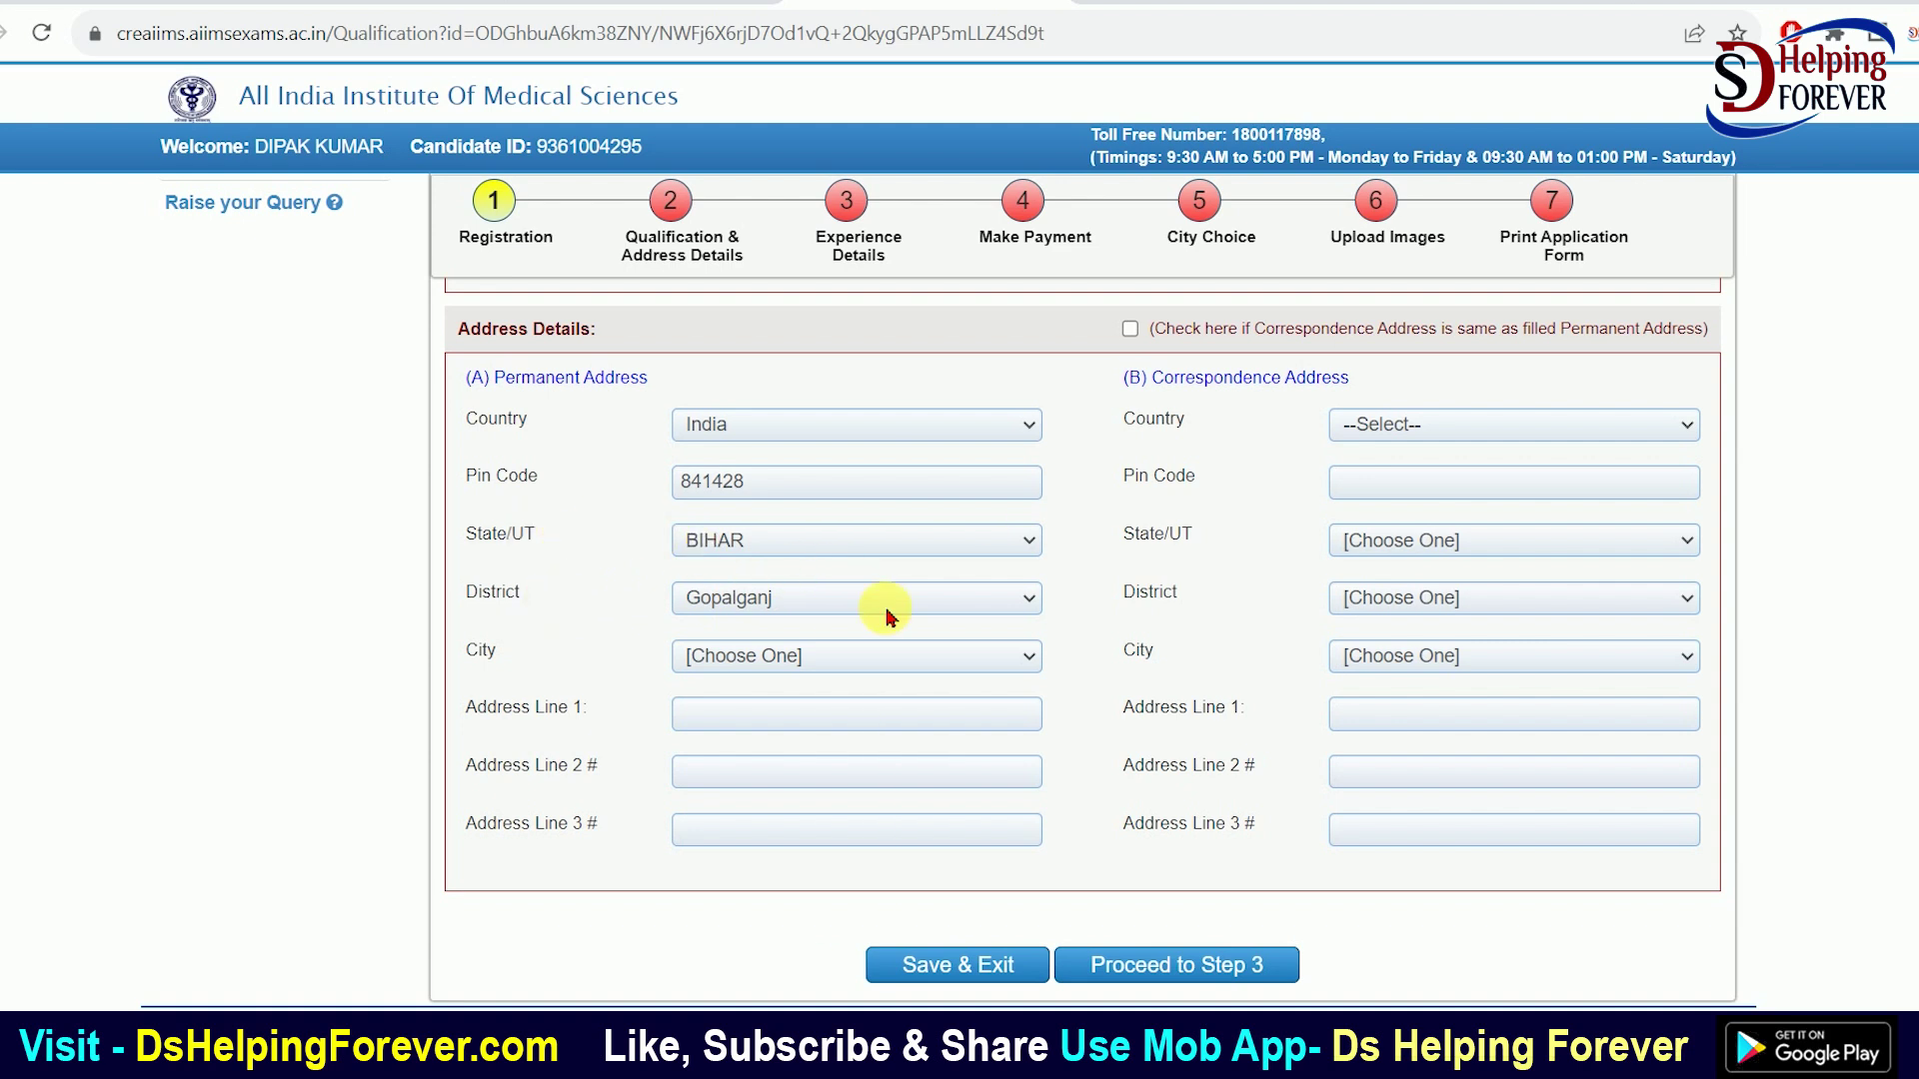
click(801, 659)
click(790, 659)
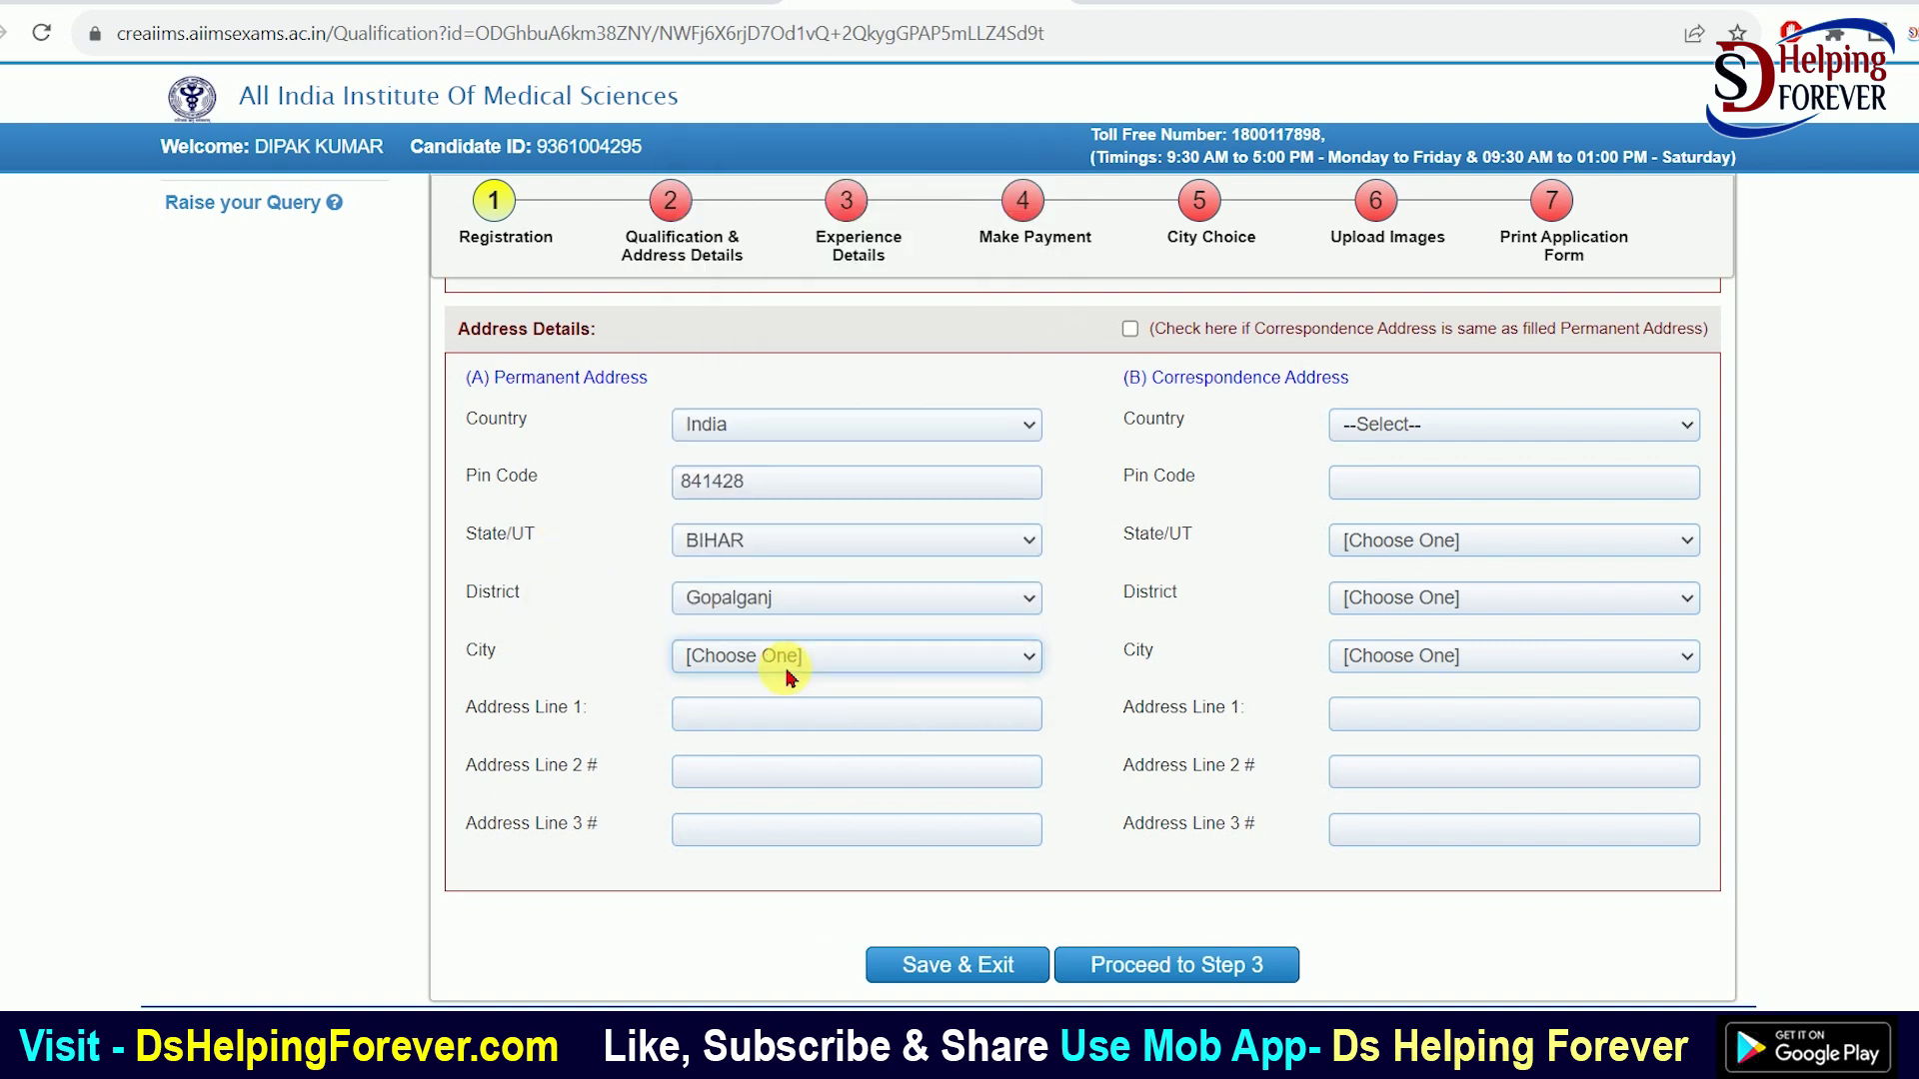
click(707, 716)
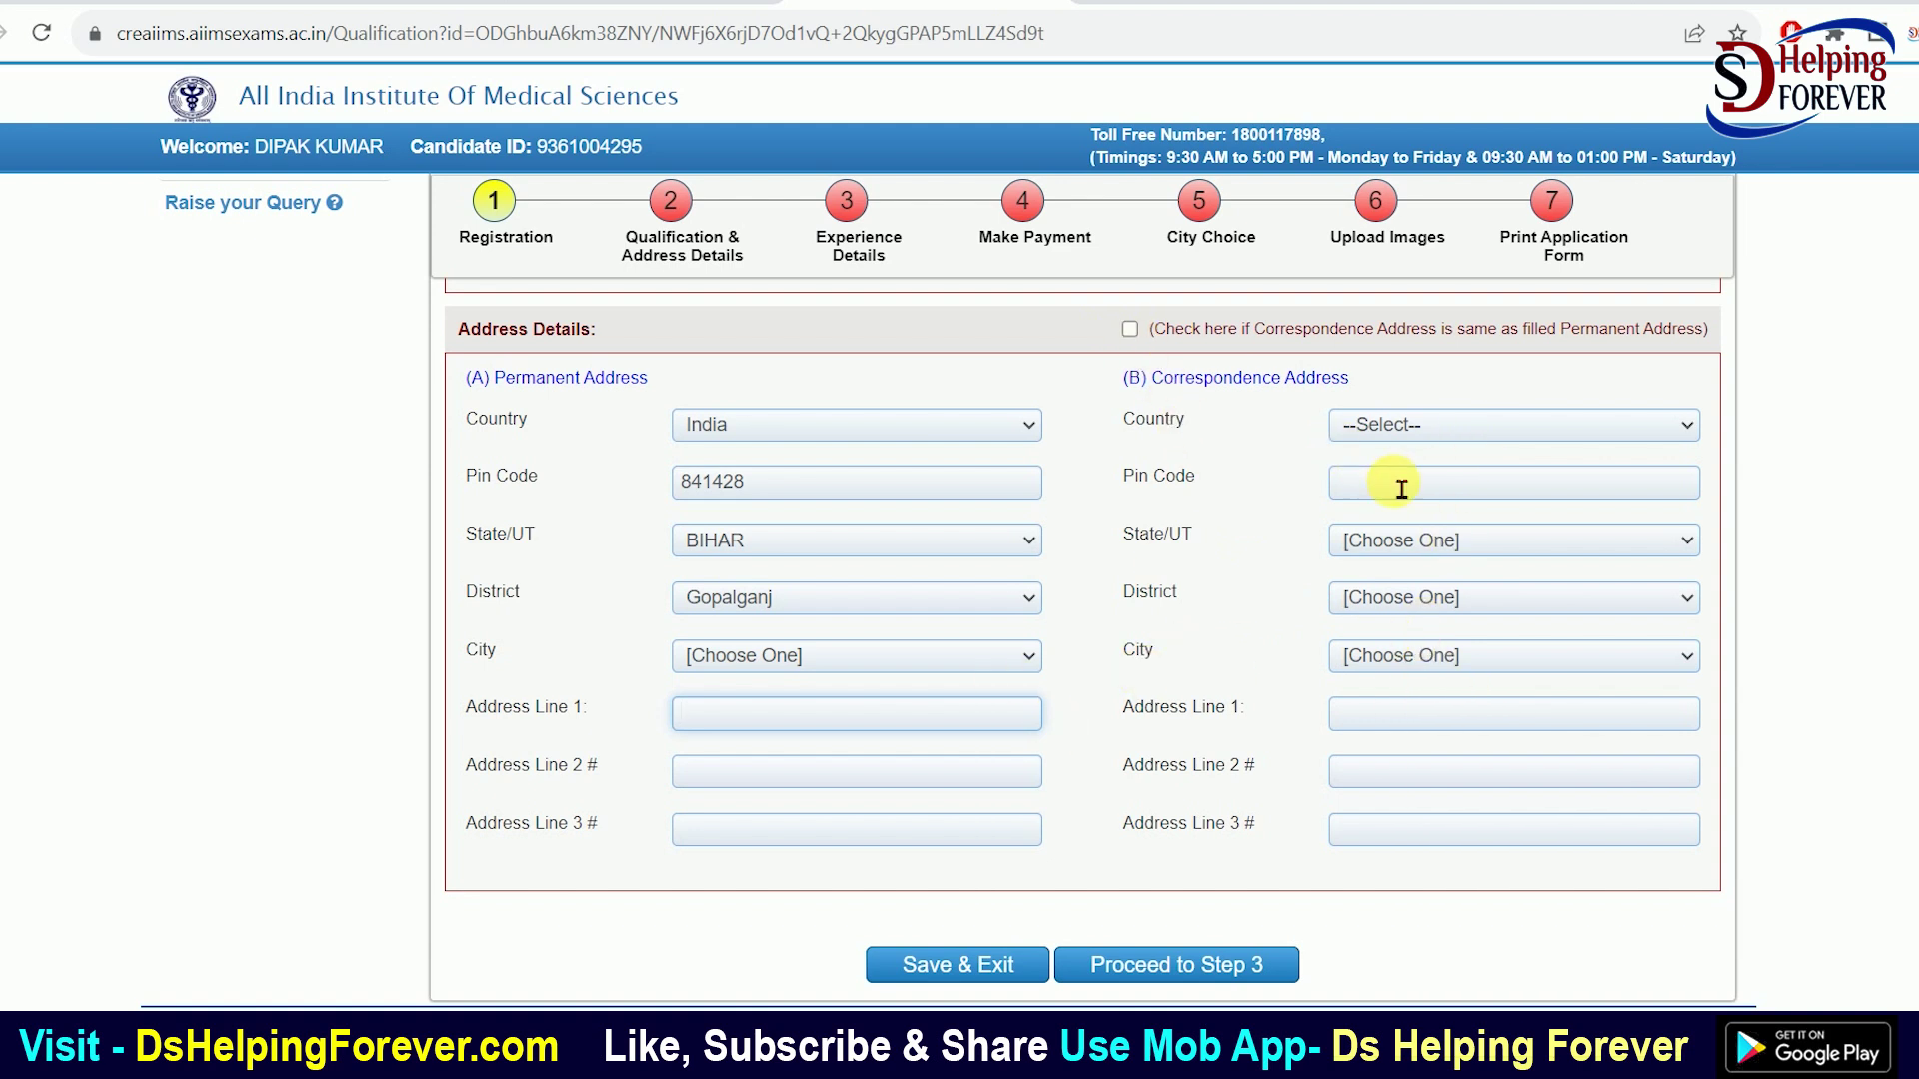
click(495, 374)
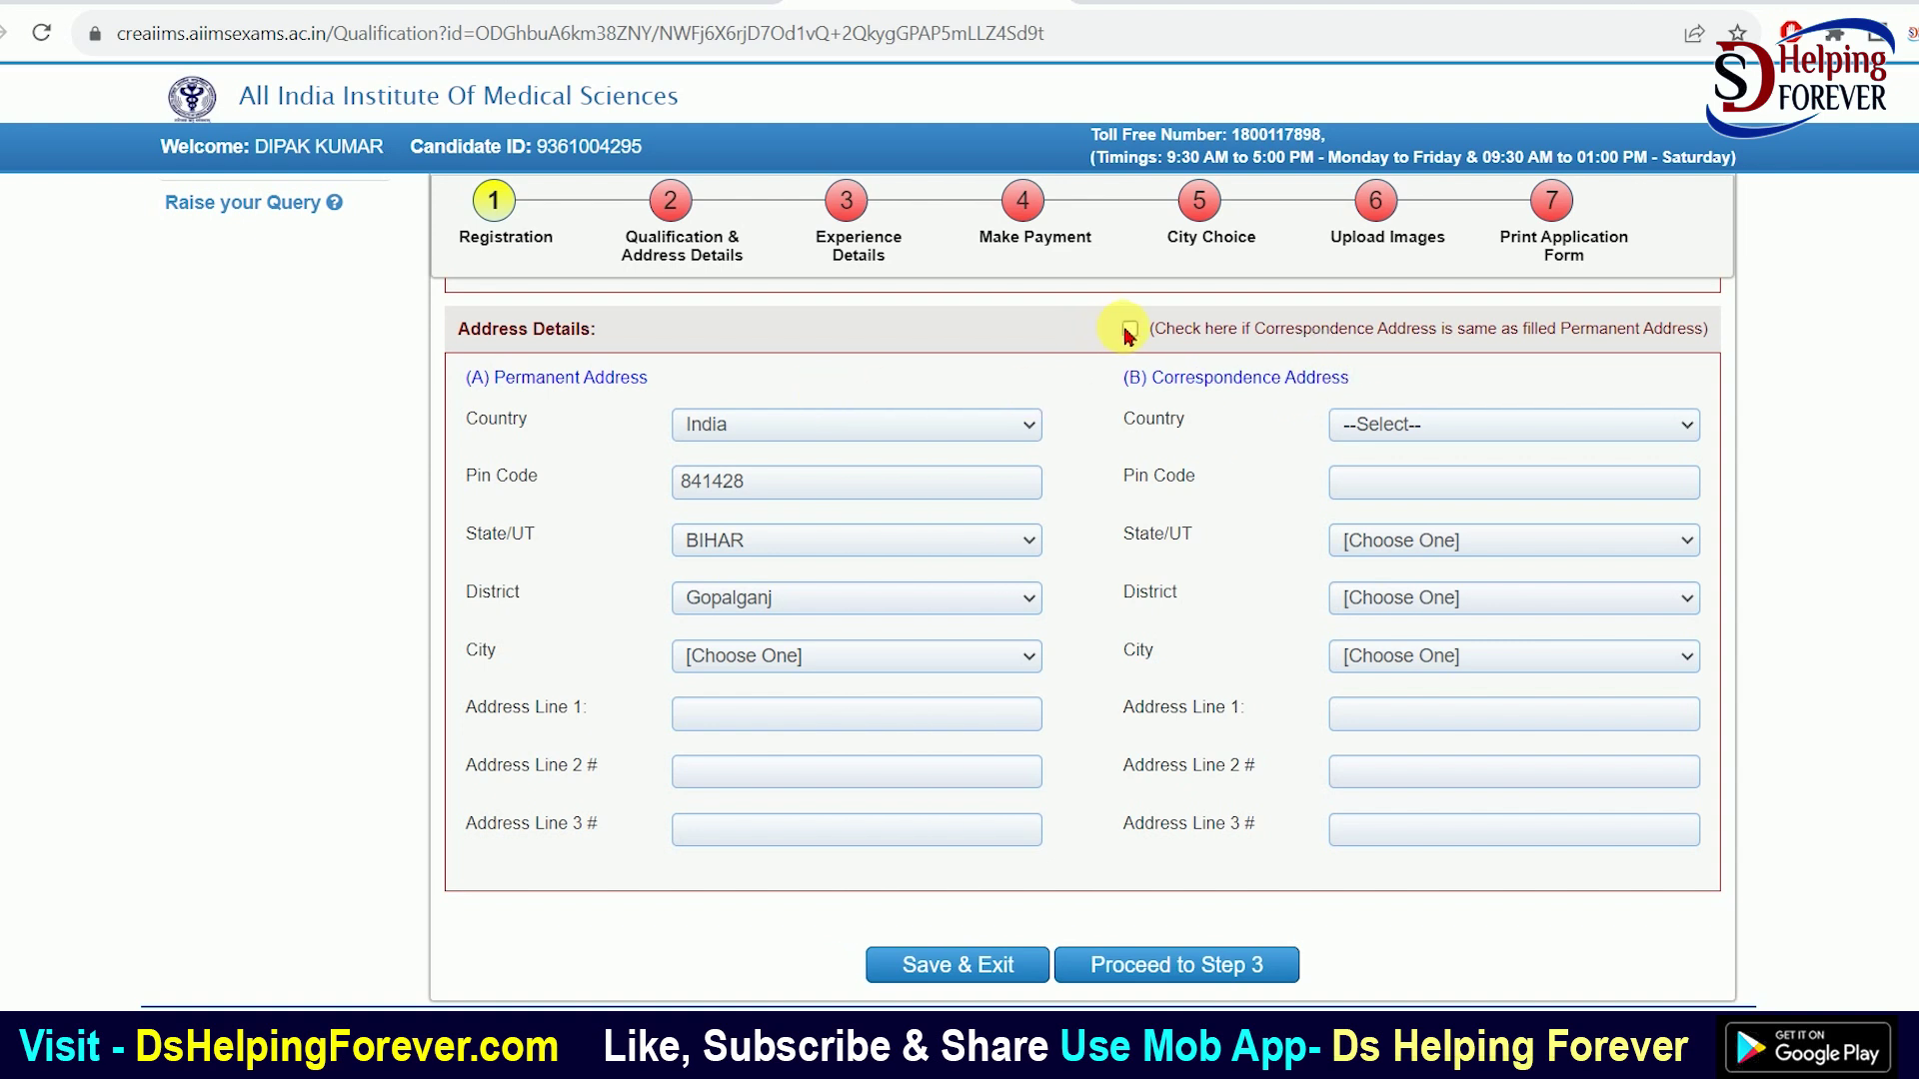
click(1203, 974)
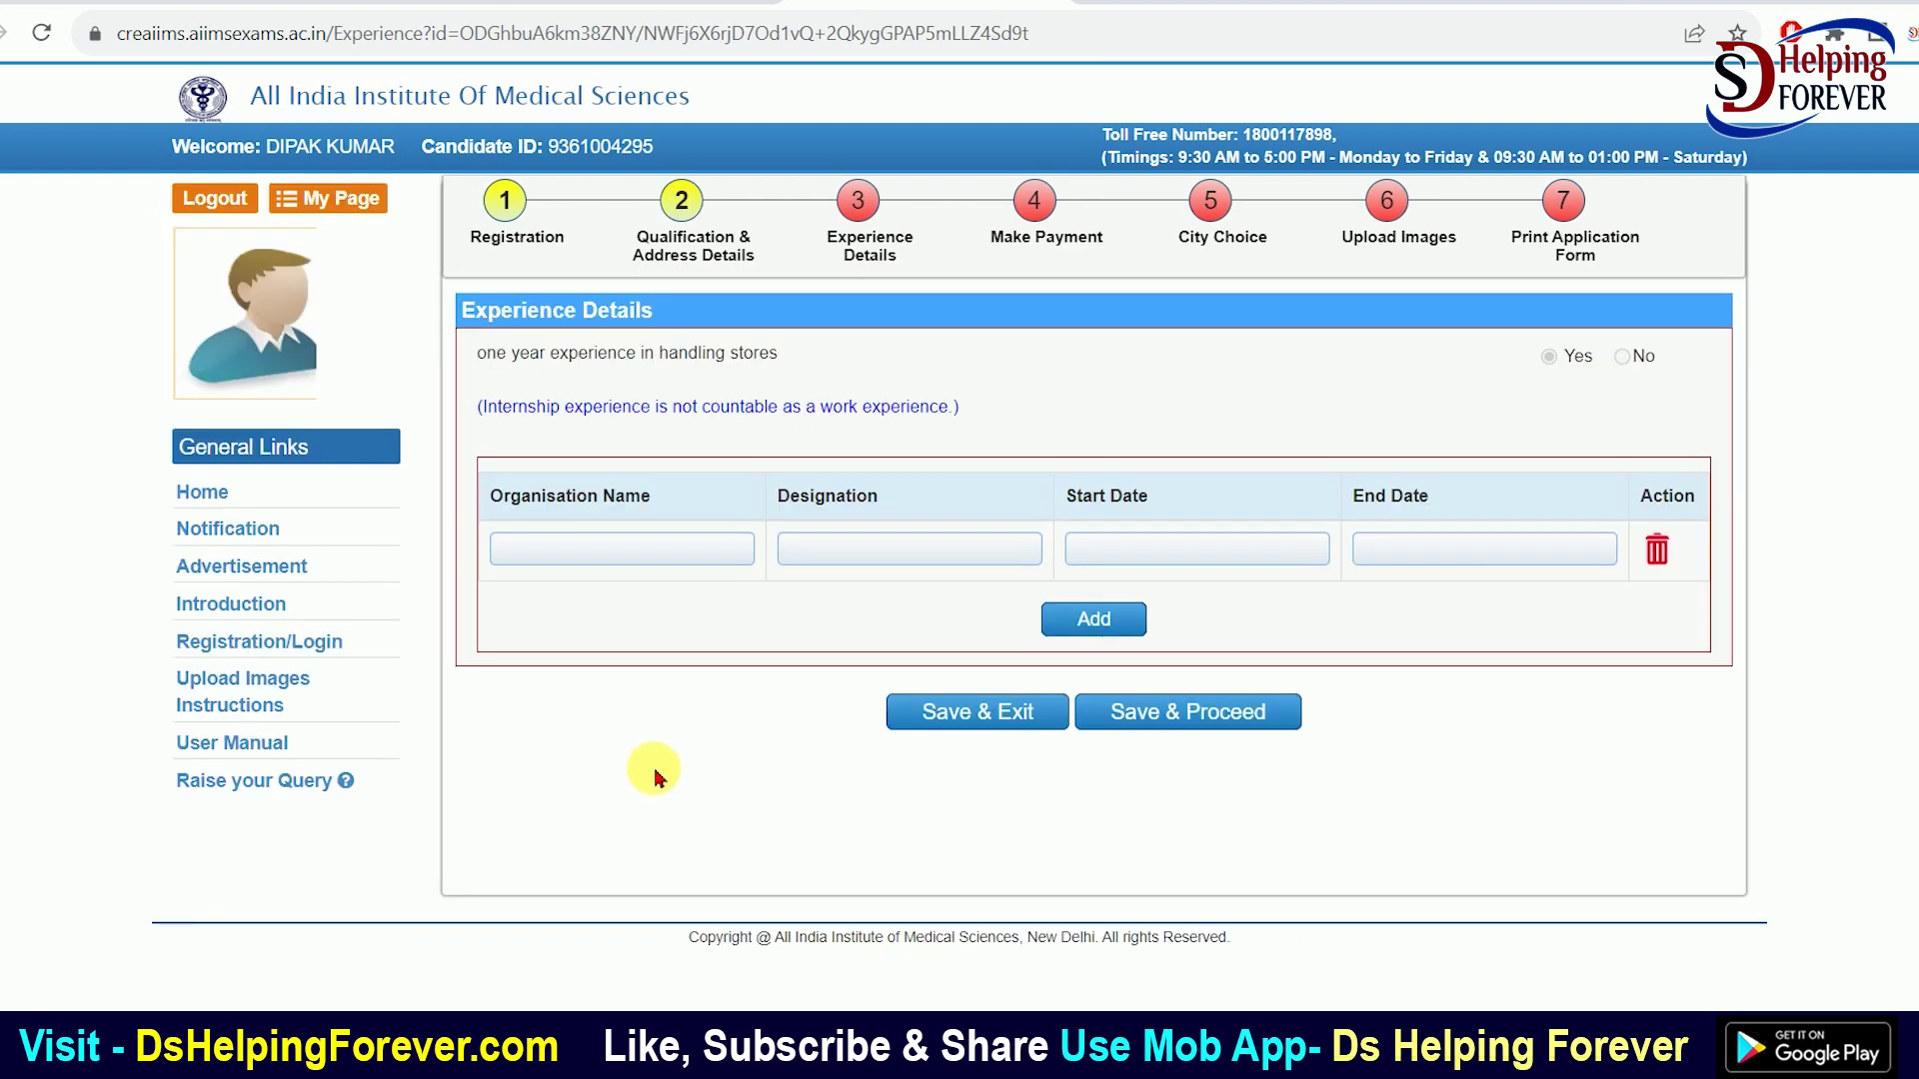
Examine the store-handling experience question and look through the post qualifications in the CRE-AIIMS advertisement
drag(567, 359, 686, 358)
click(720, 358)
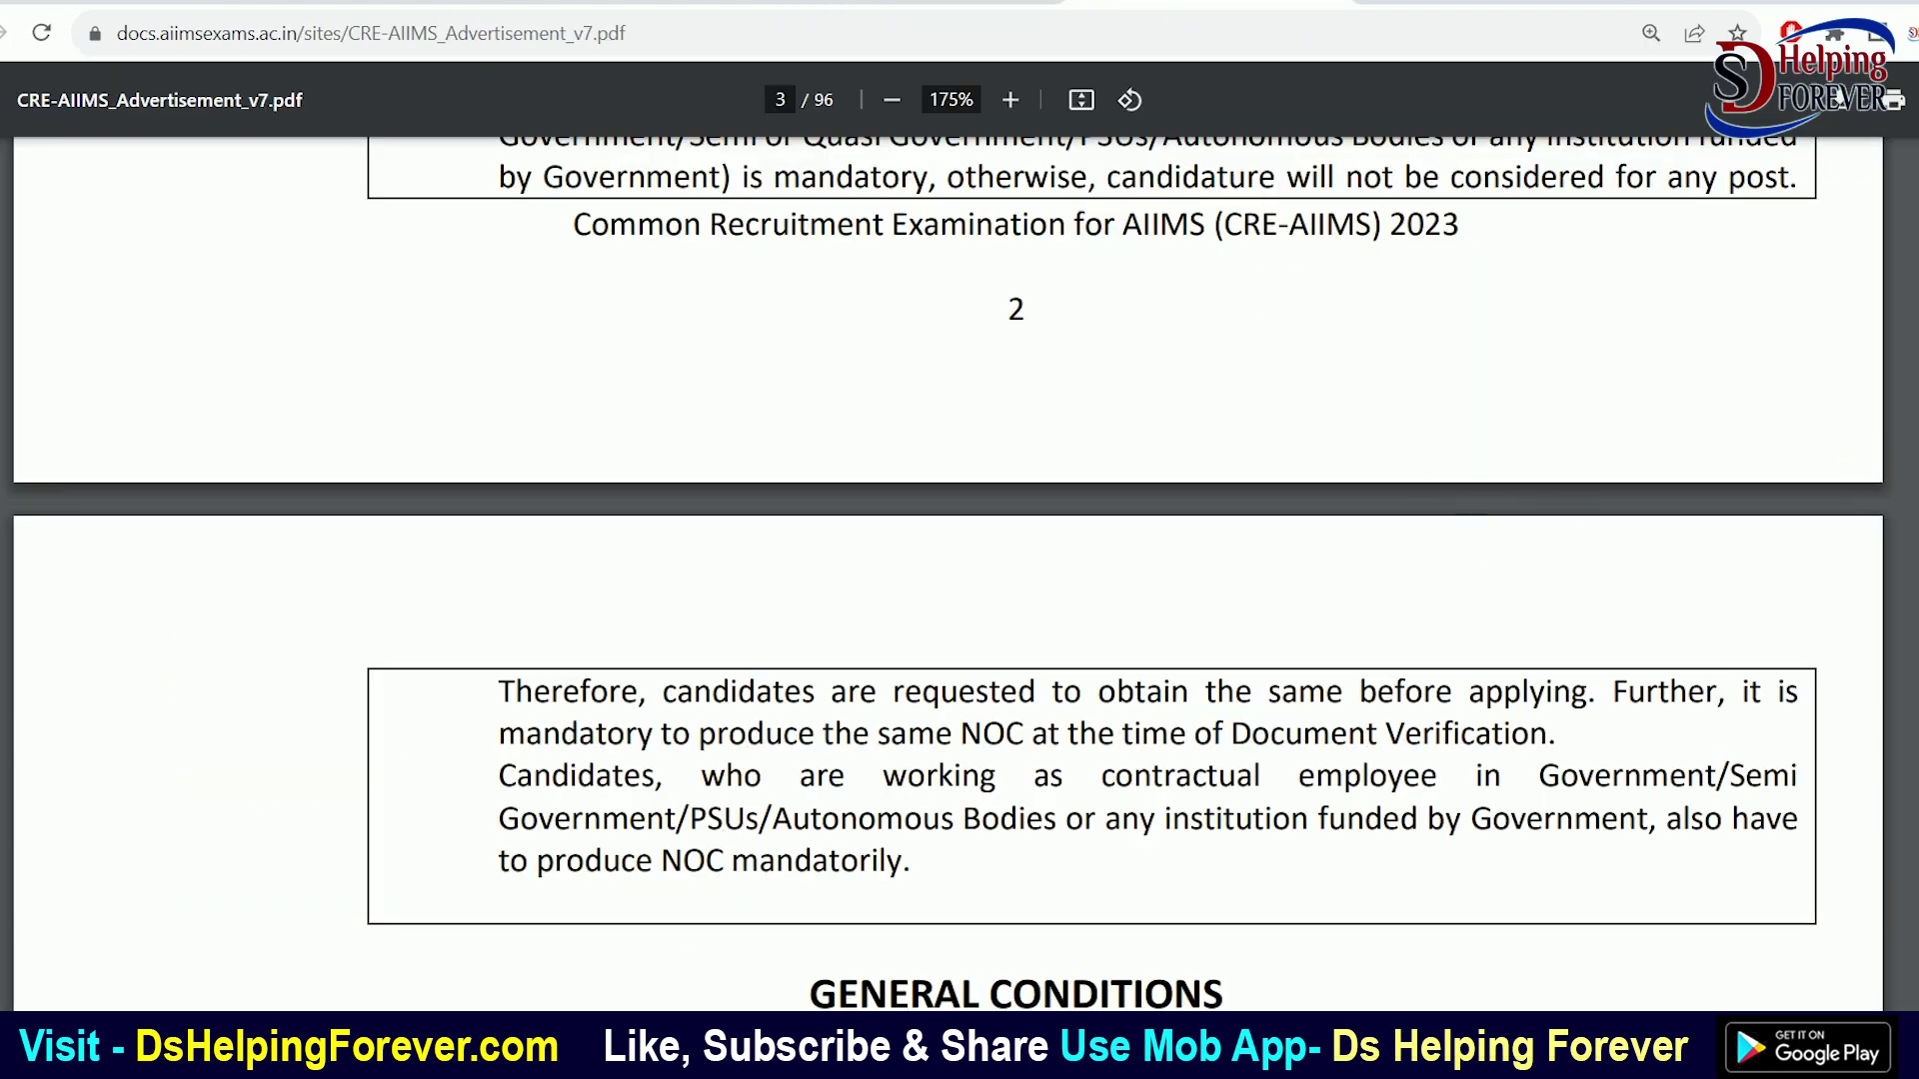
scroll(947, 574, down, 20)
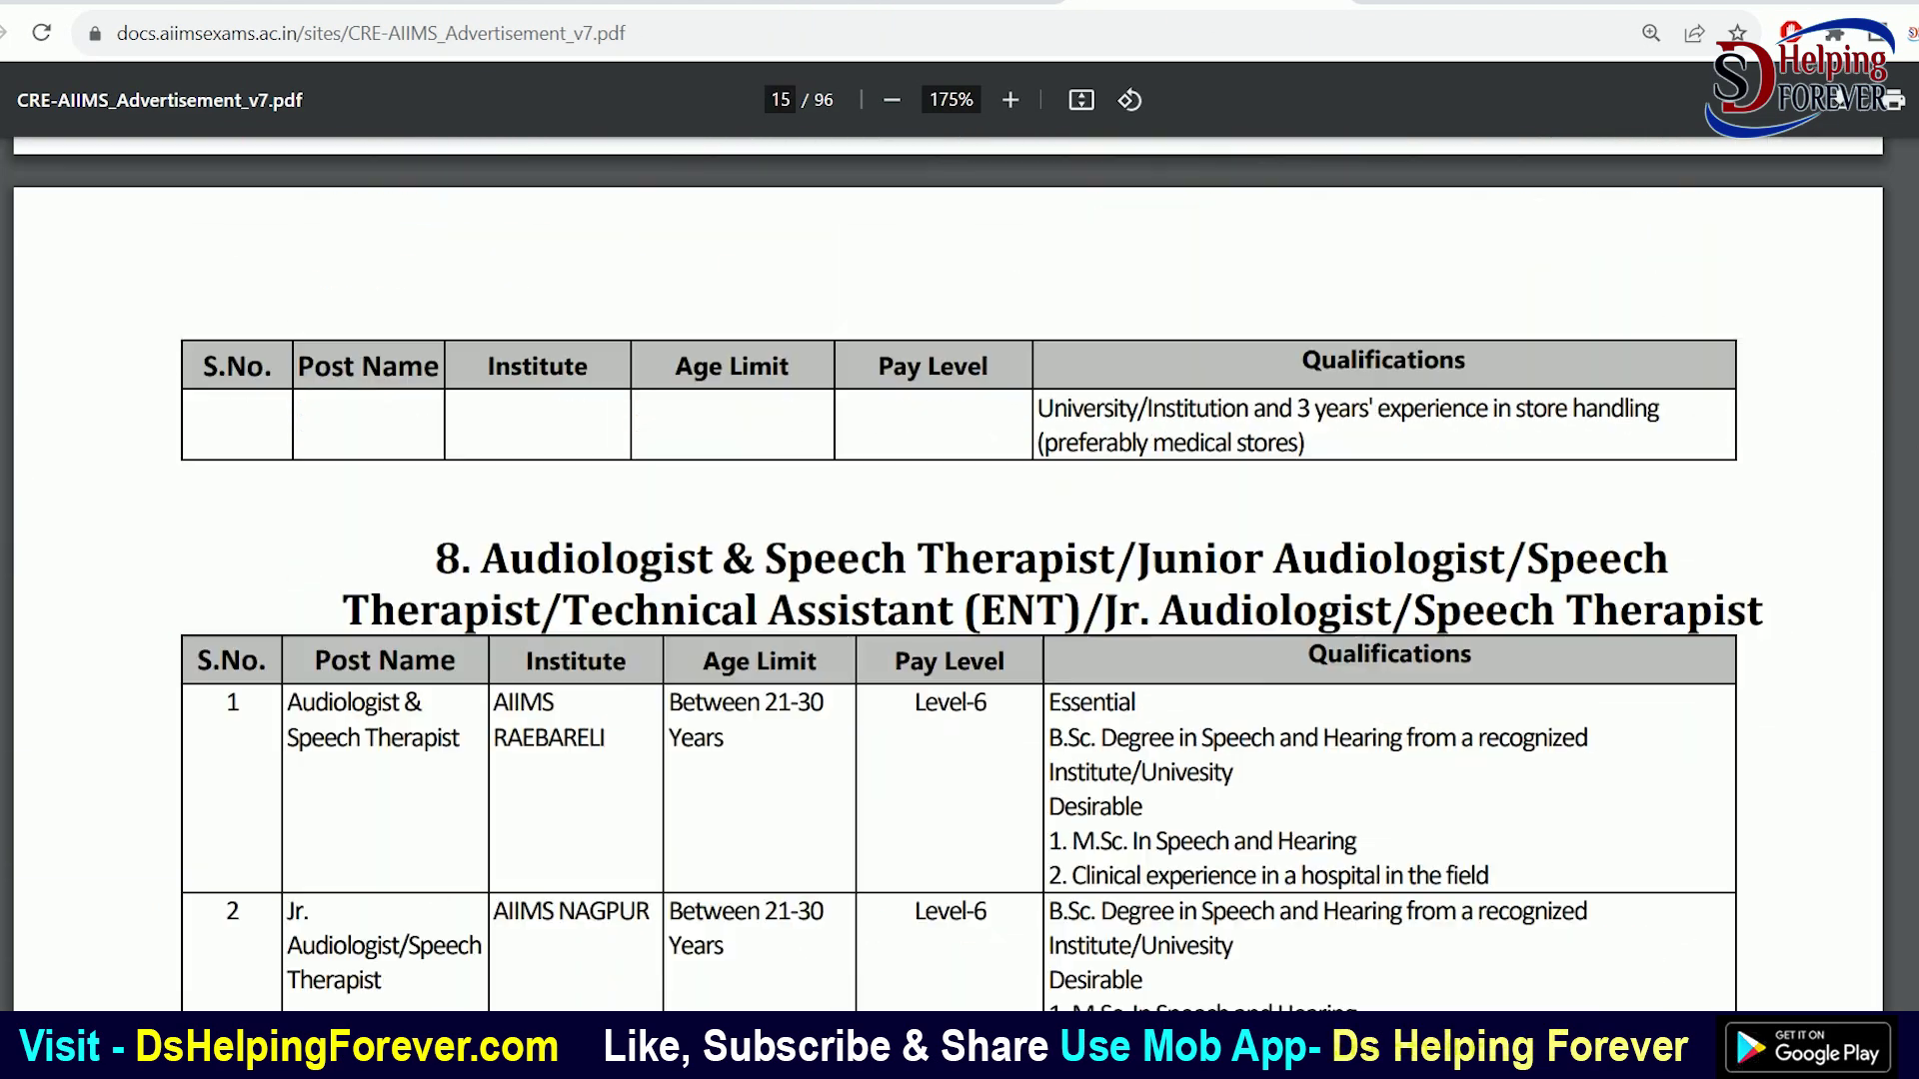
scroll(881, 566, down, 15)
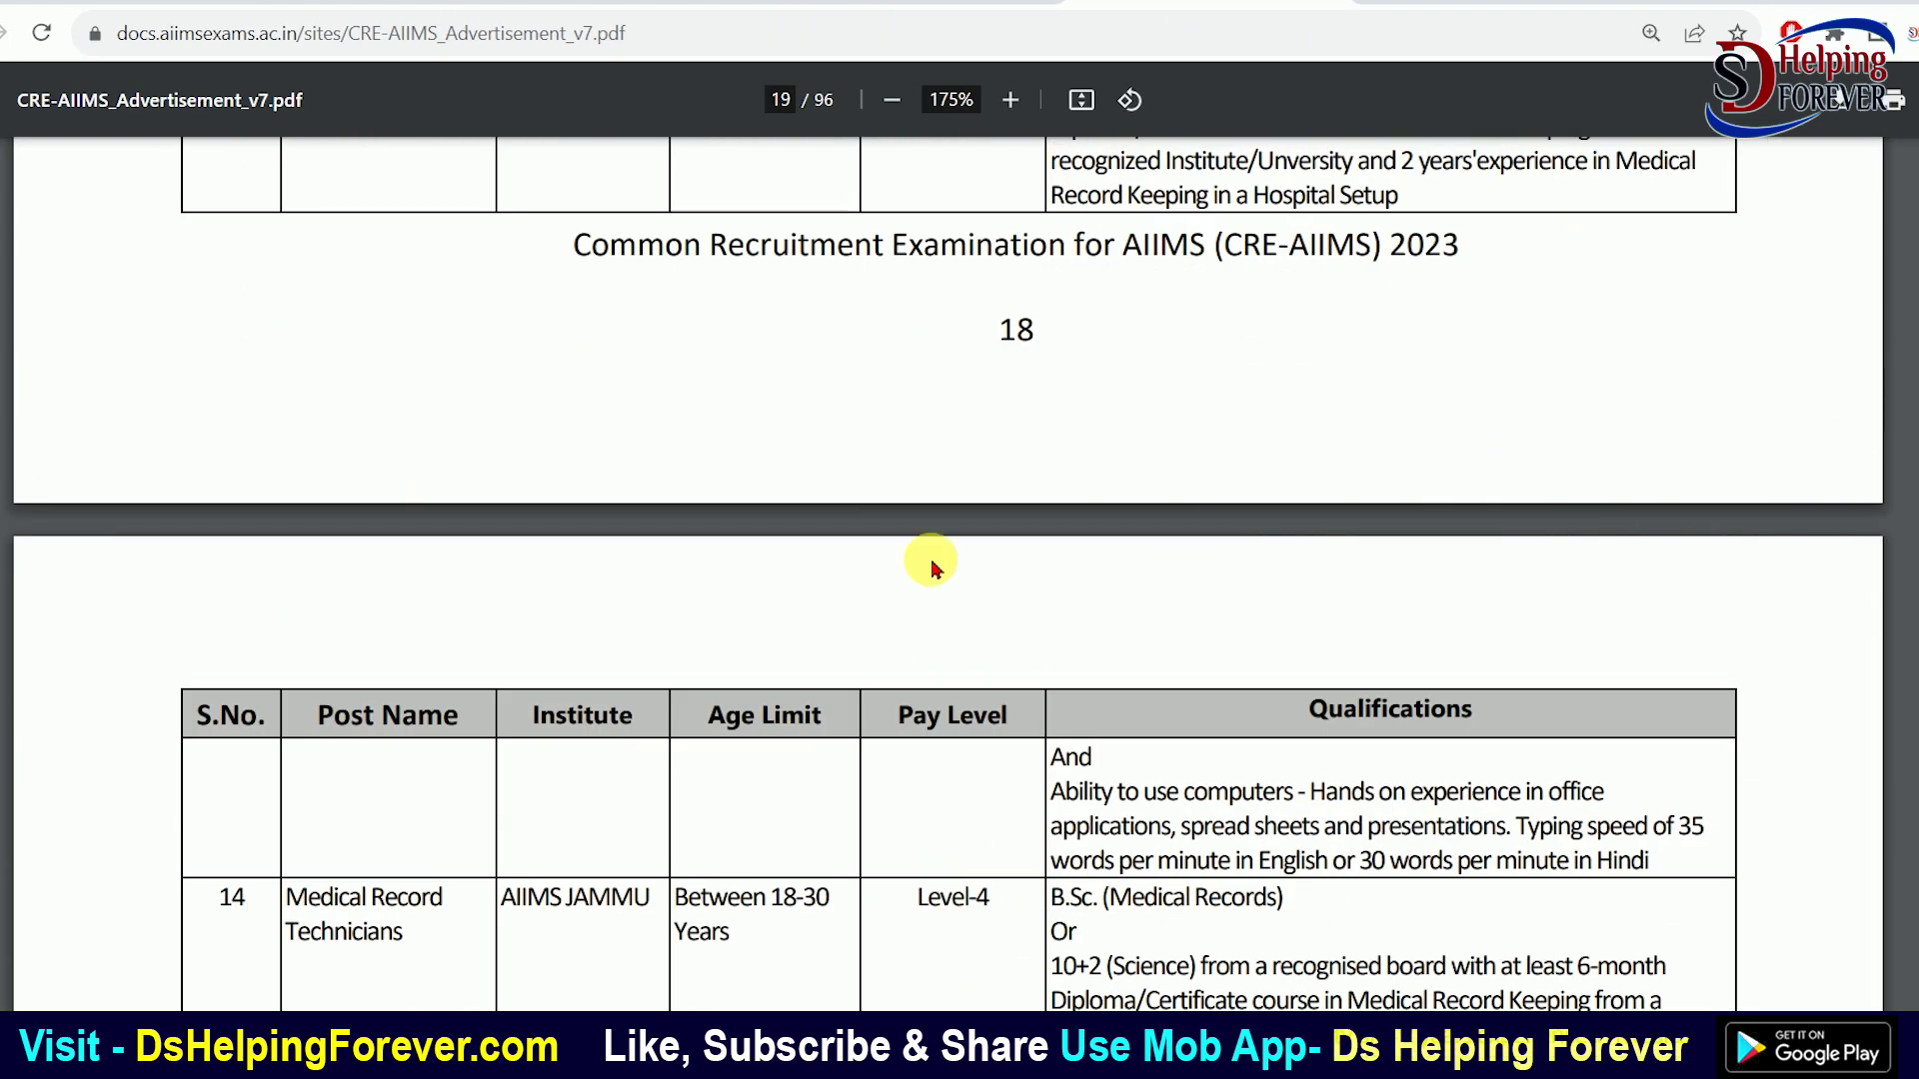
scroll(881, 566, down, 8)
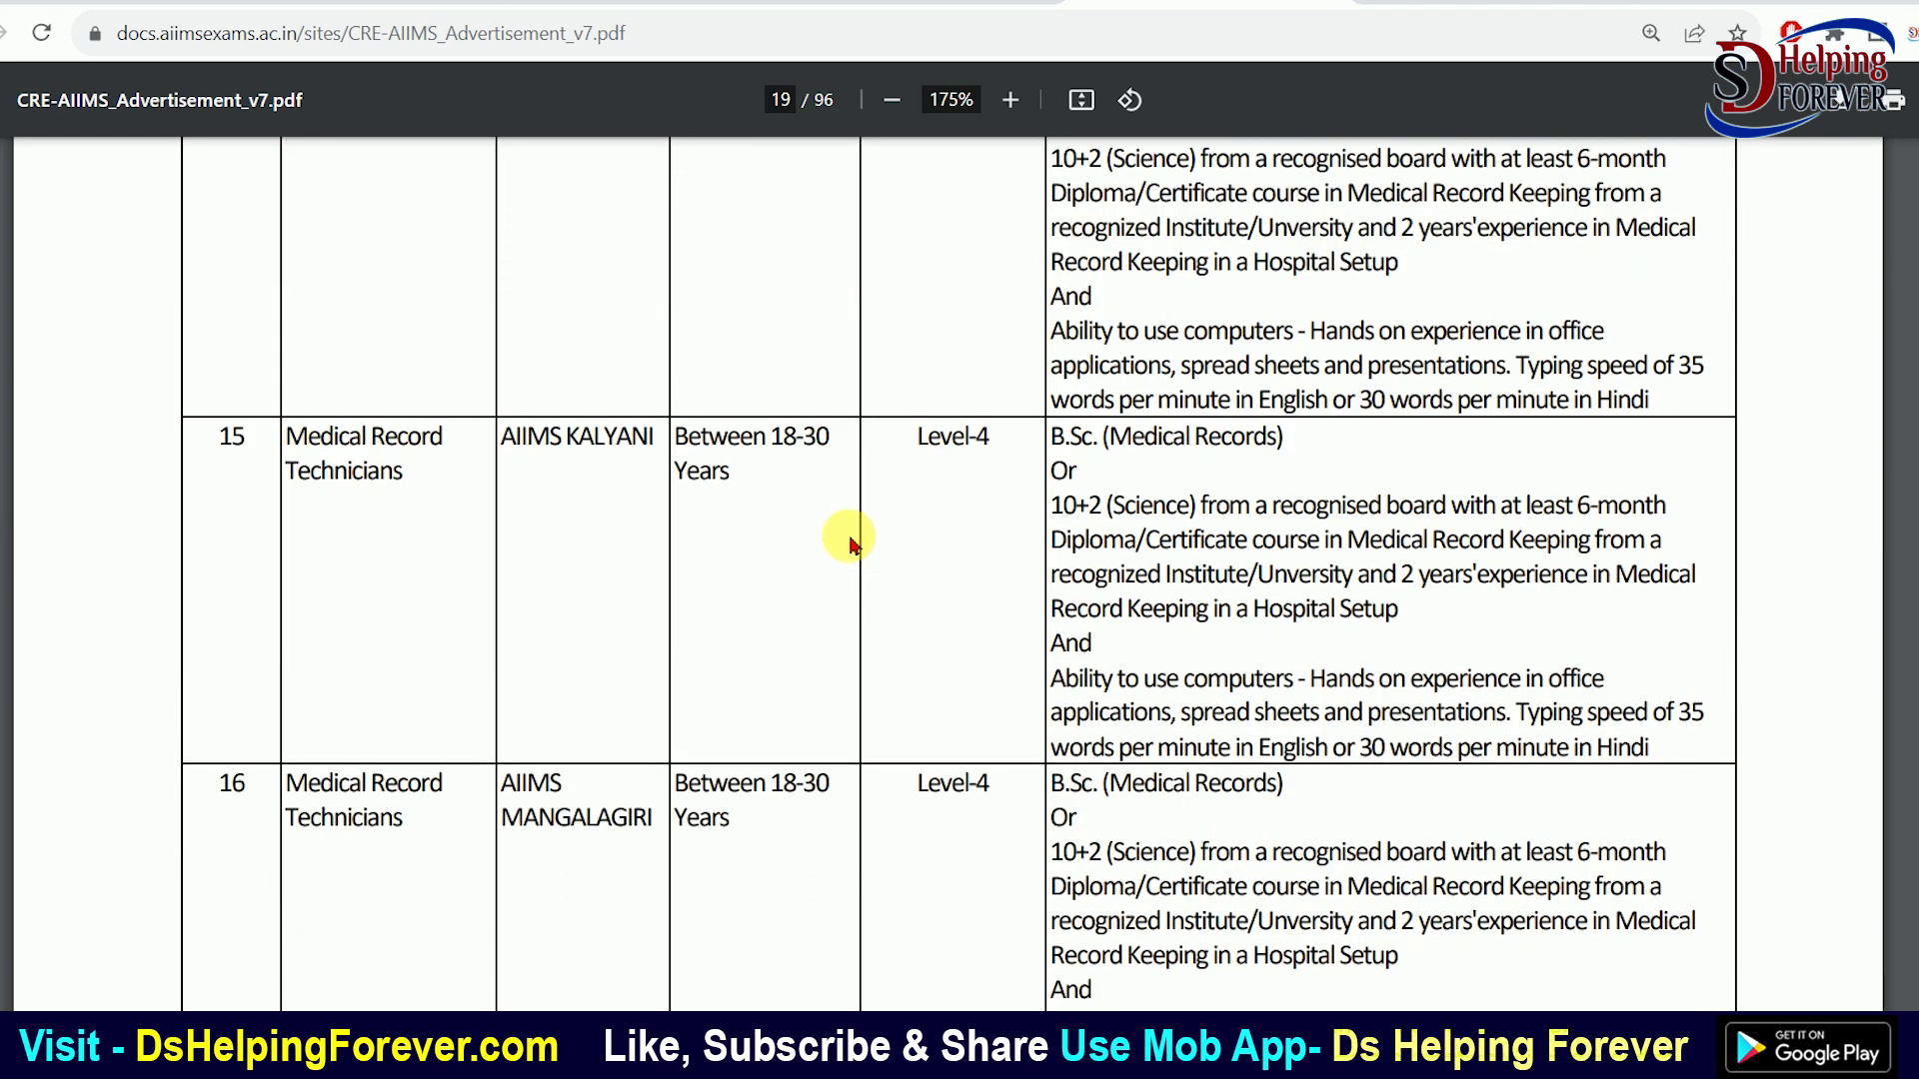
scroll(850, 545, down, 20)
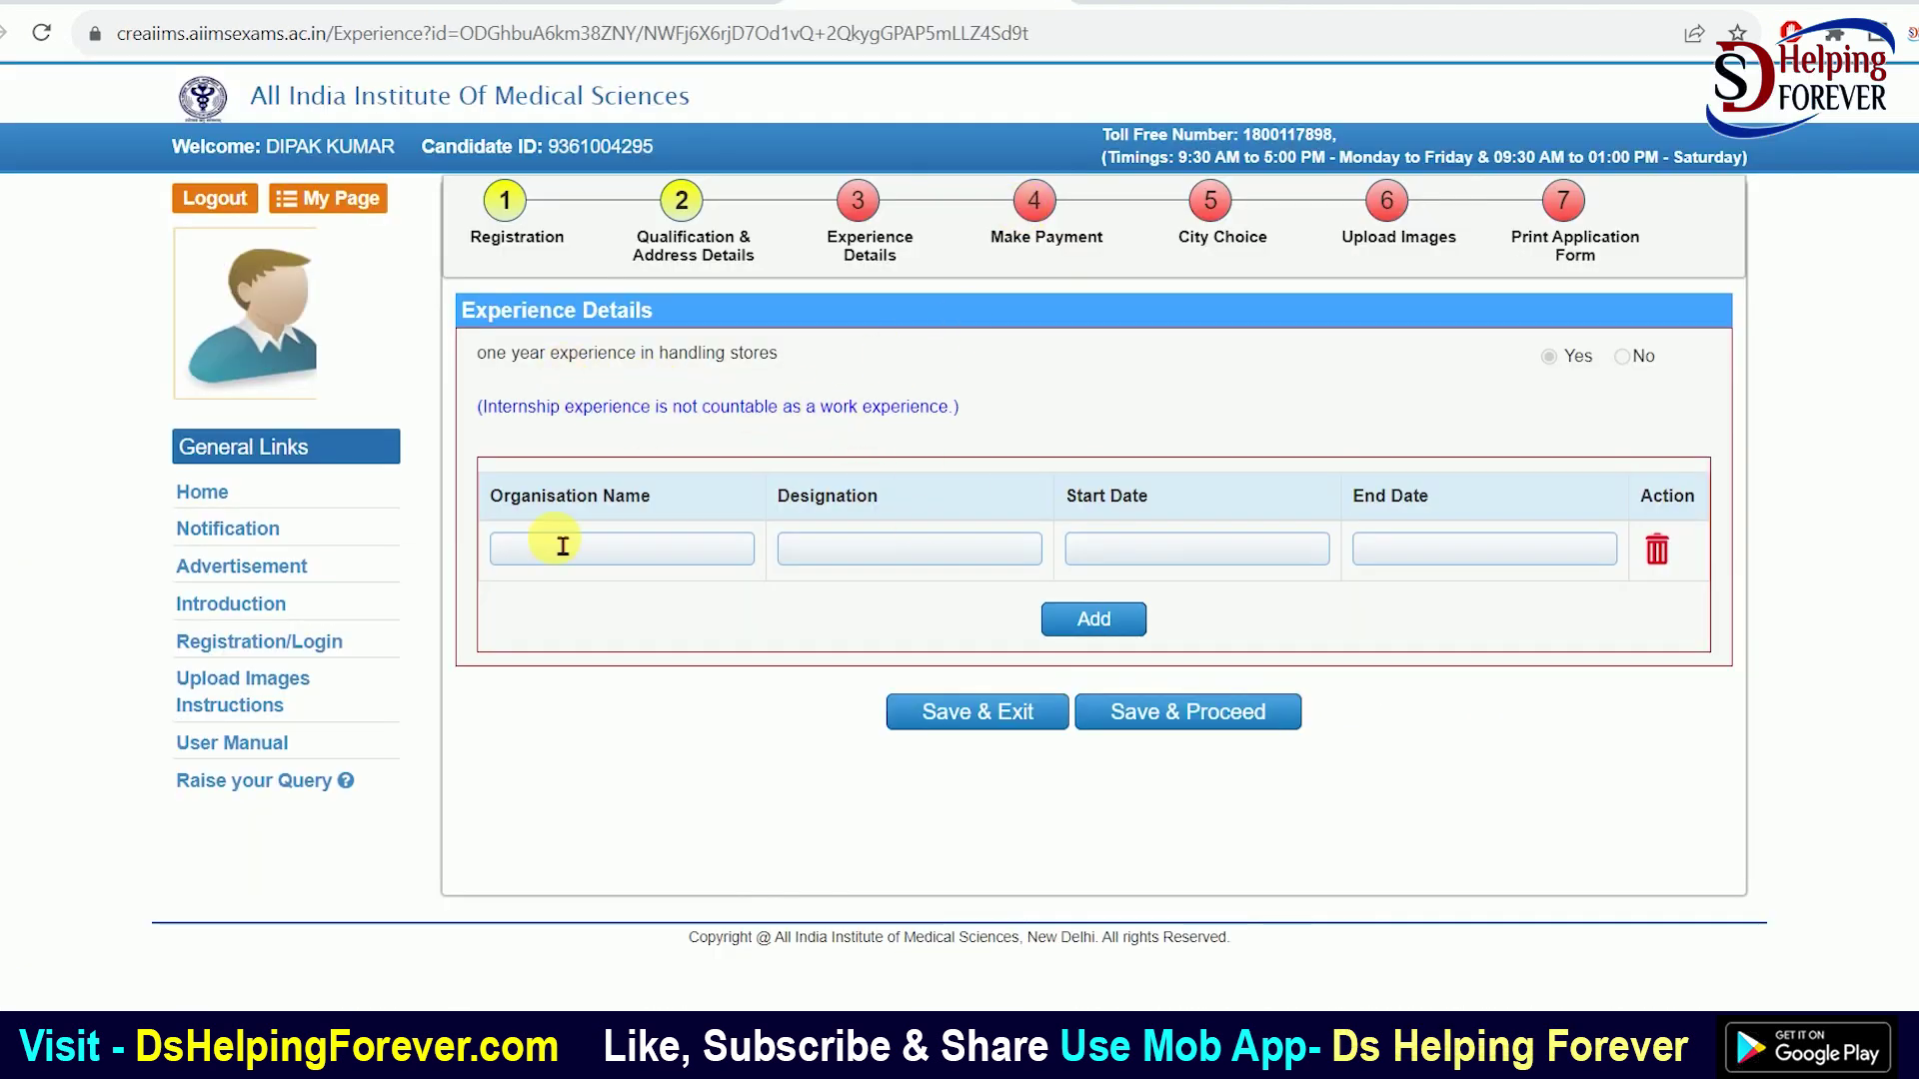
Go through the designation, start date and end date fields of the experience details, and save and proceed to the payment stage
drag(553, 411, 904, 401)
click(938, 519)
click(1200, 551)
click(1414, 544)
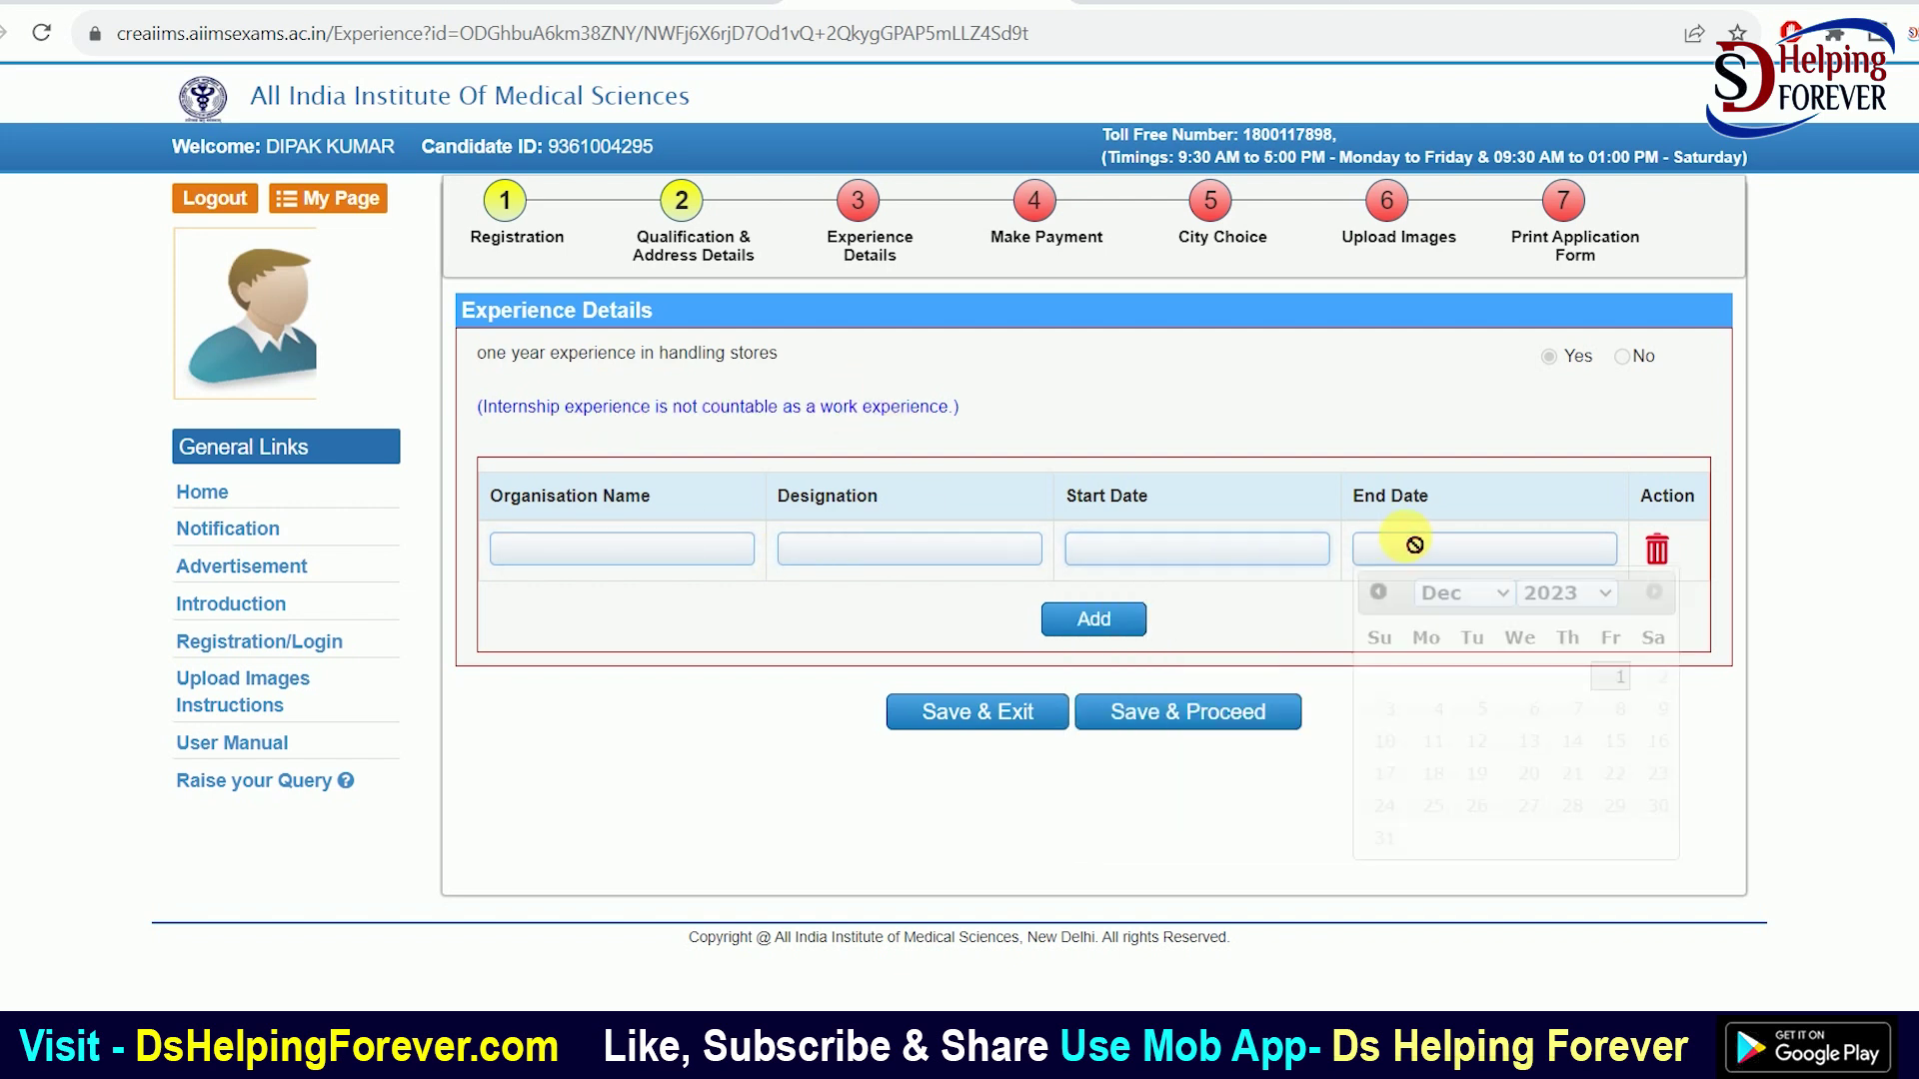
click(1234, 711)
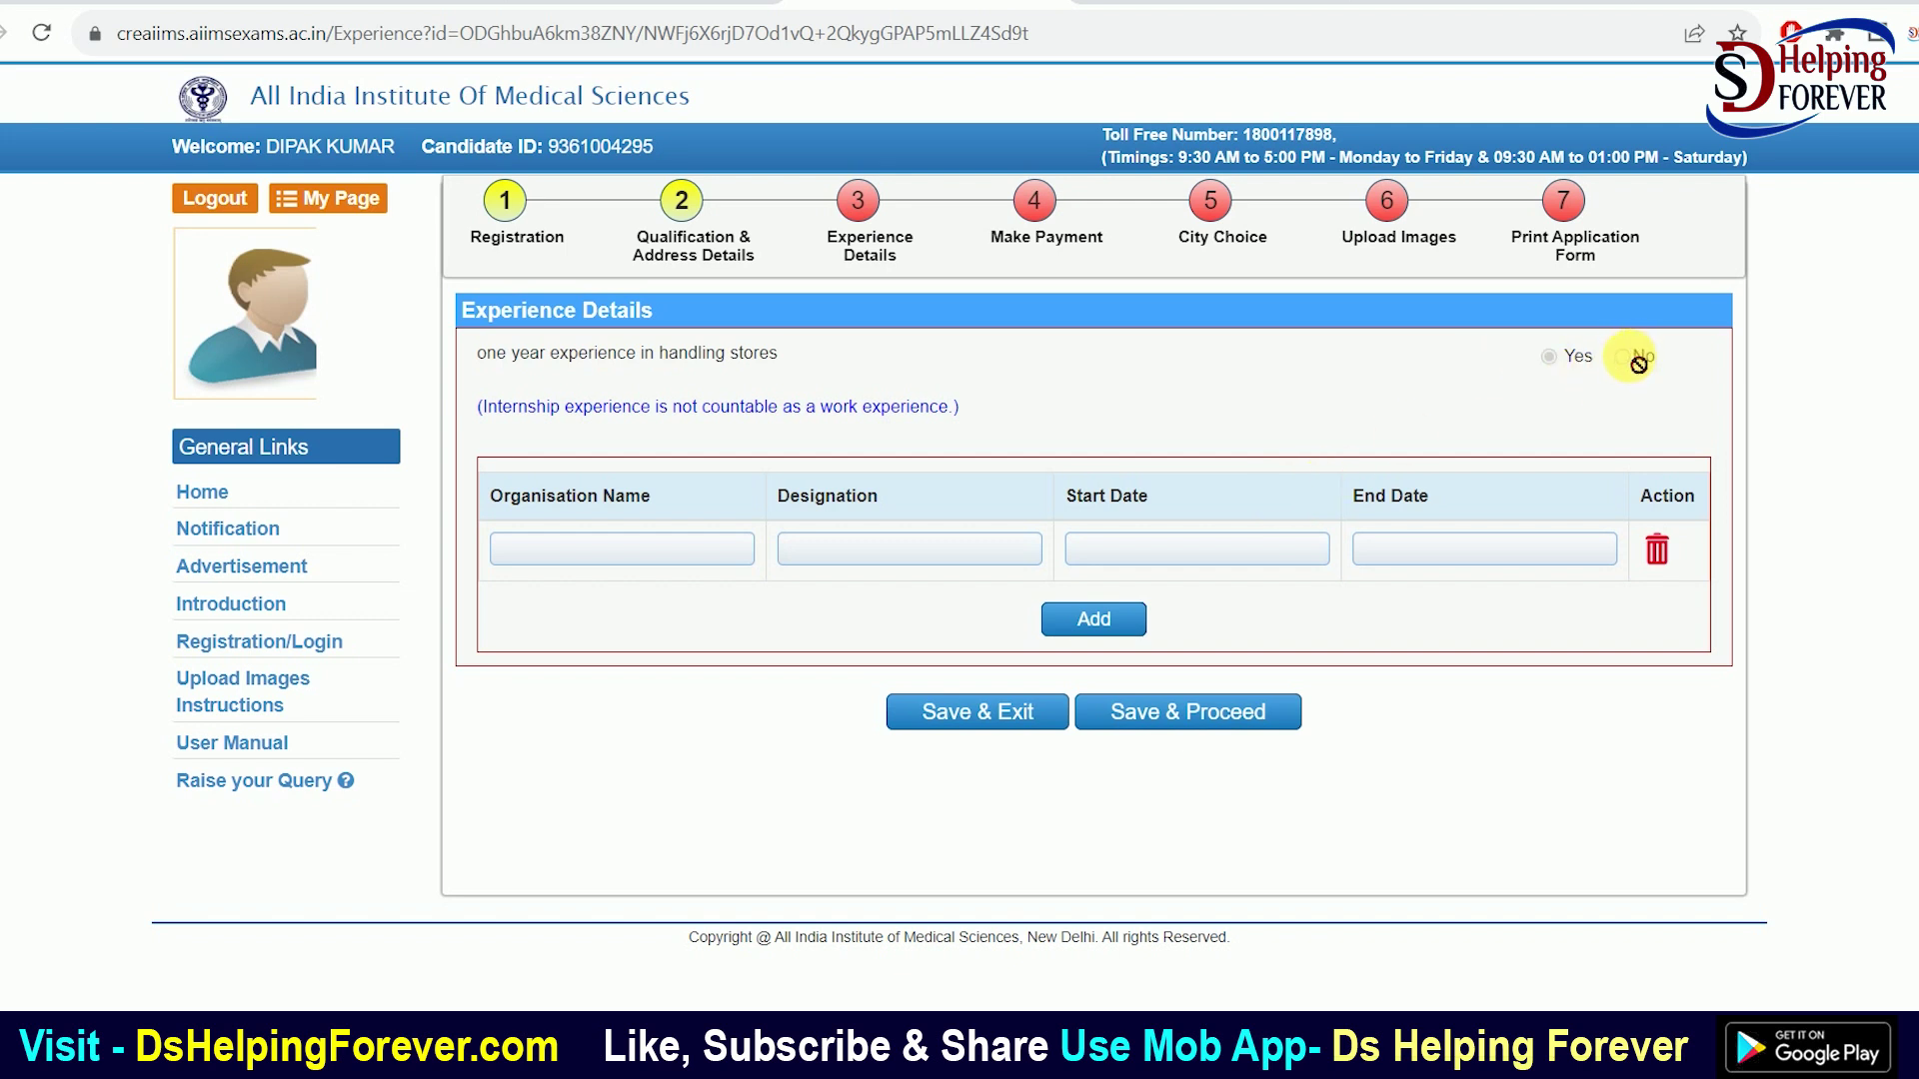
click(1207, 716)
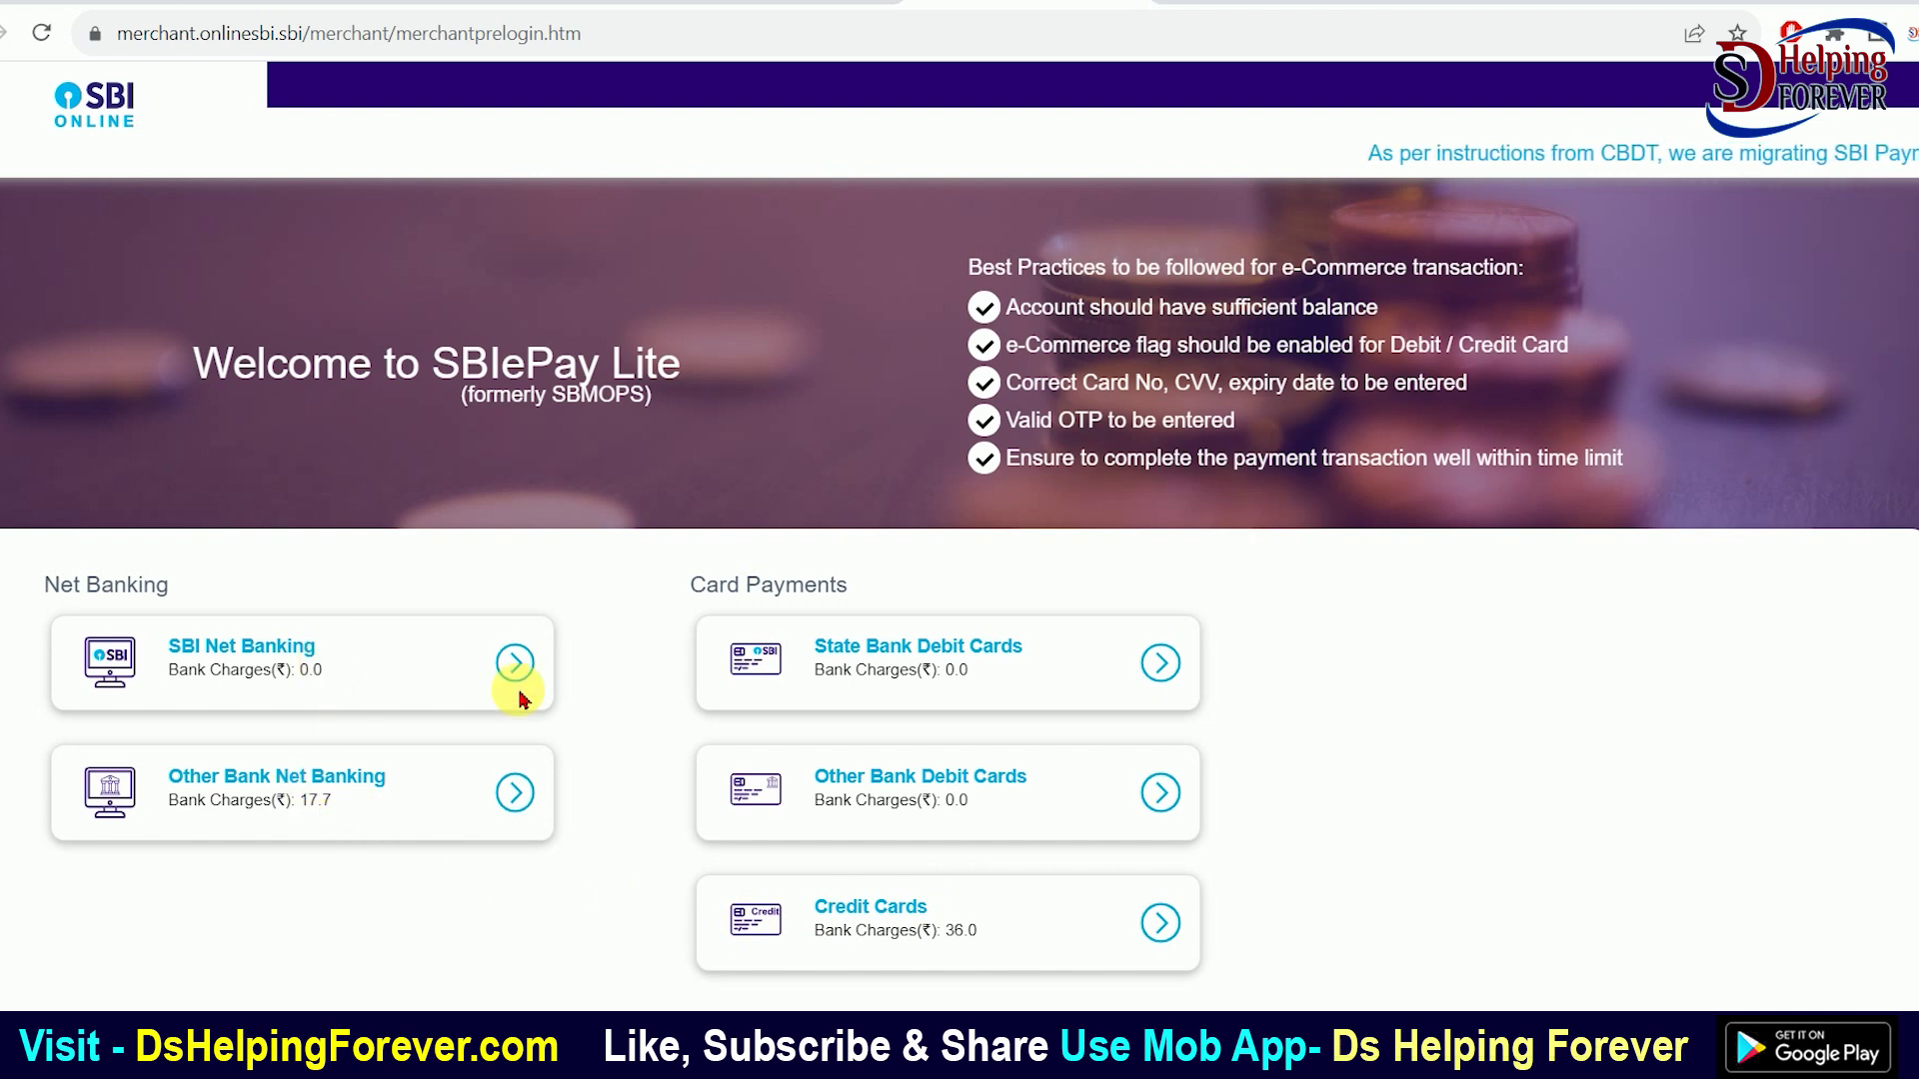
scroll(1009, 904, down, 2)
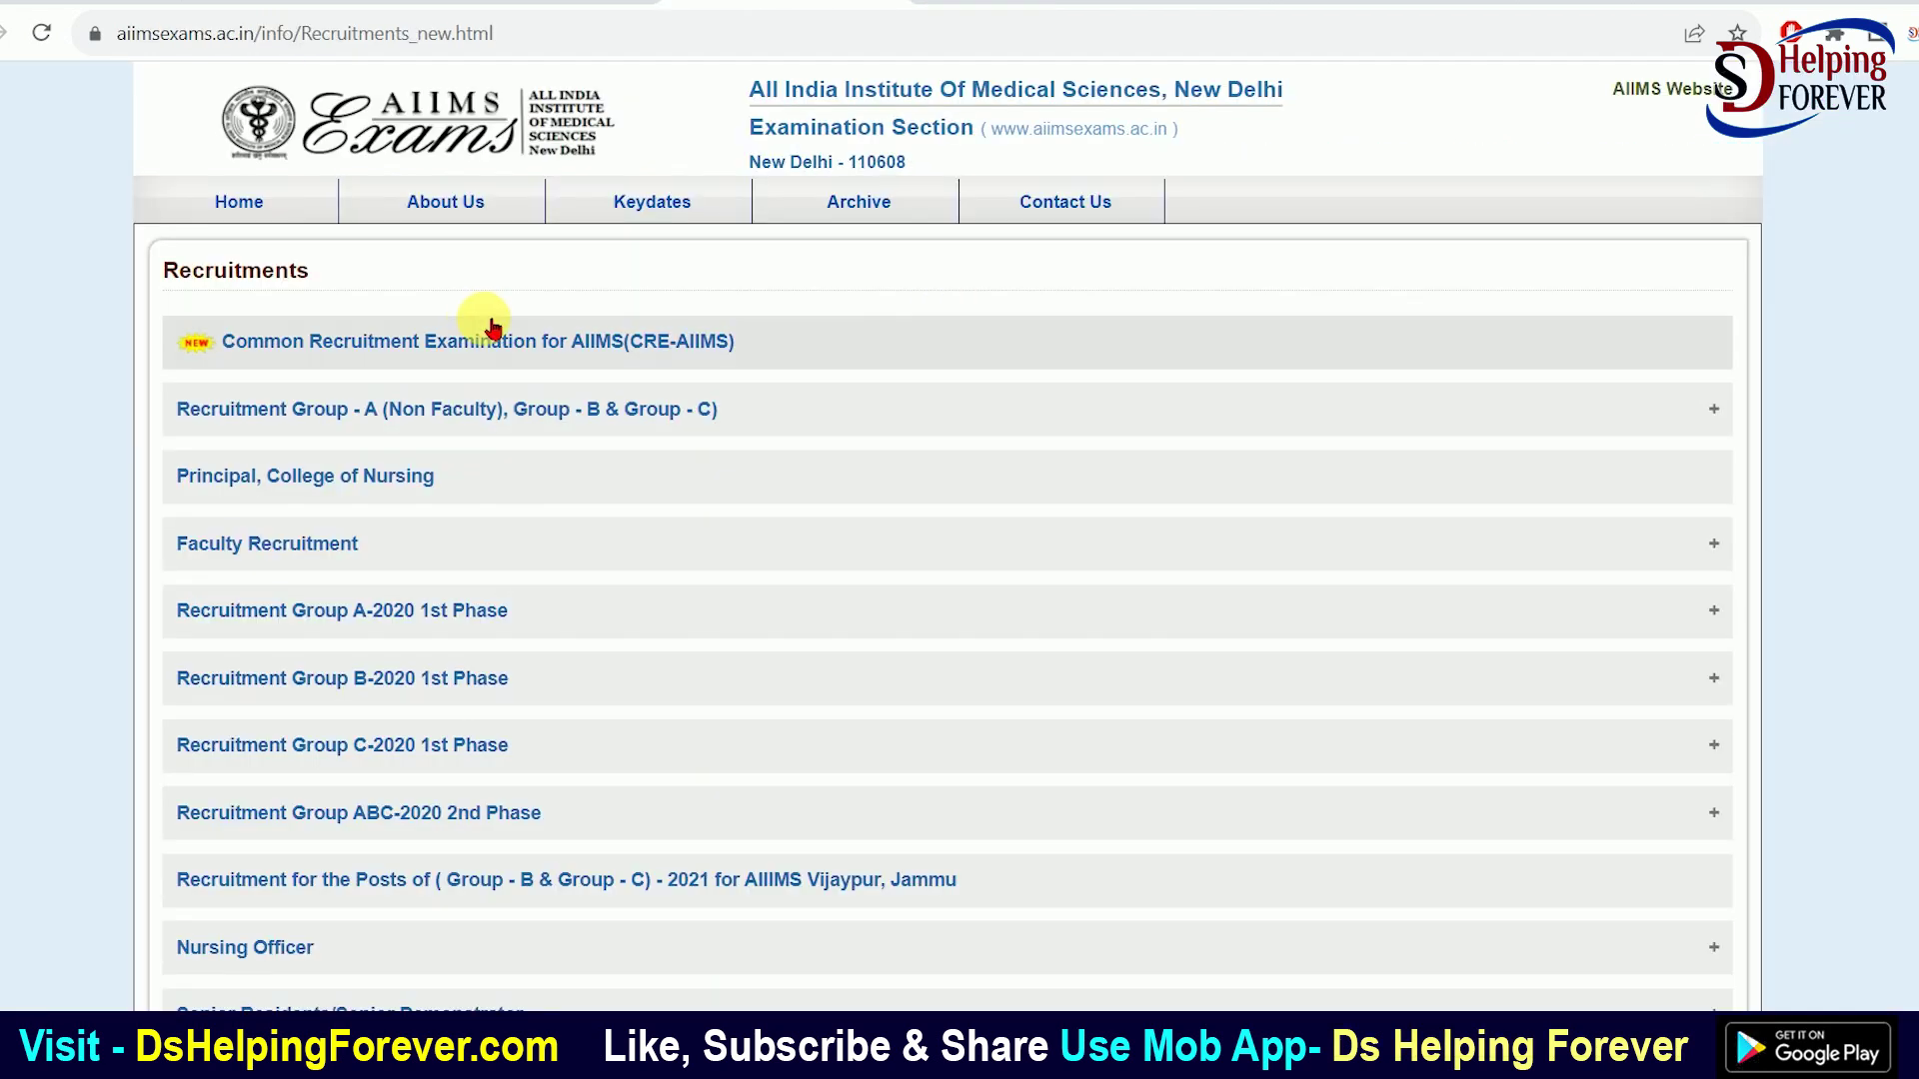
Open Common Recruitment Examination for AIIMS(CRE-AIIMS) from the recruitments list and highlight the toll-free helpline number on the candidate dashboard
click(460, 346)
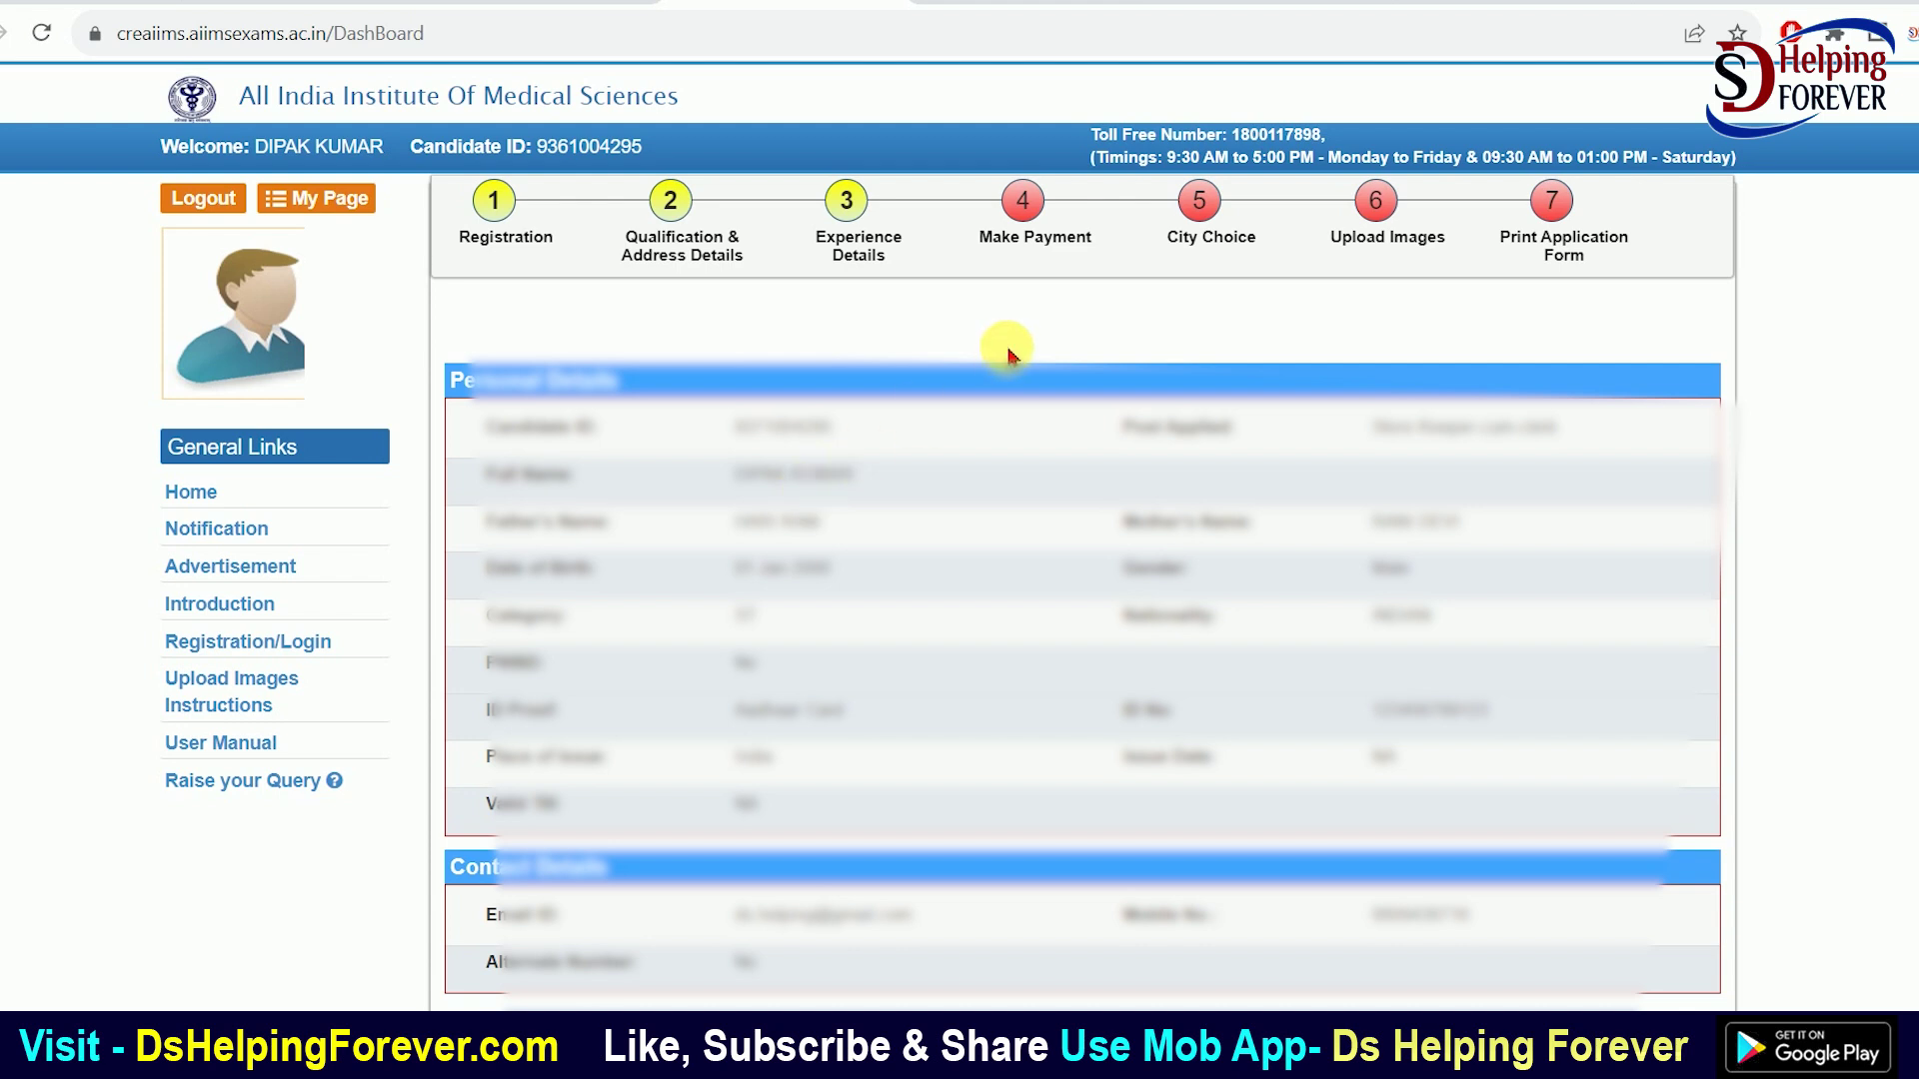
drag(1131, 134, 1327, 138)
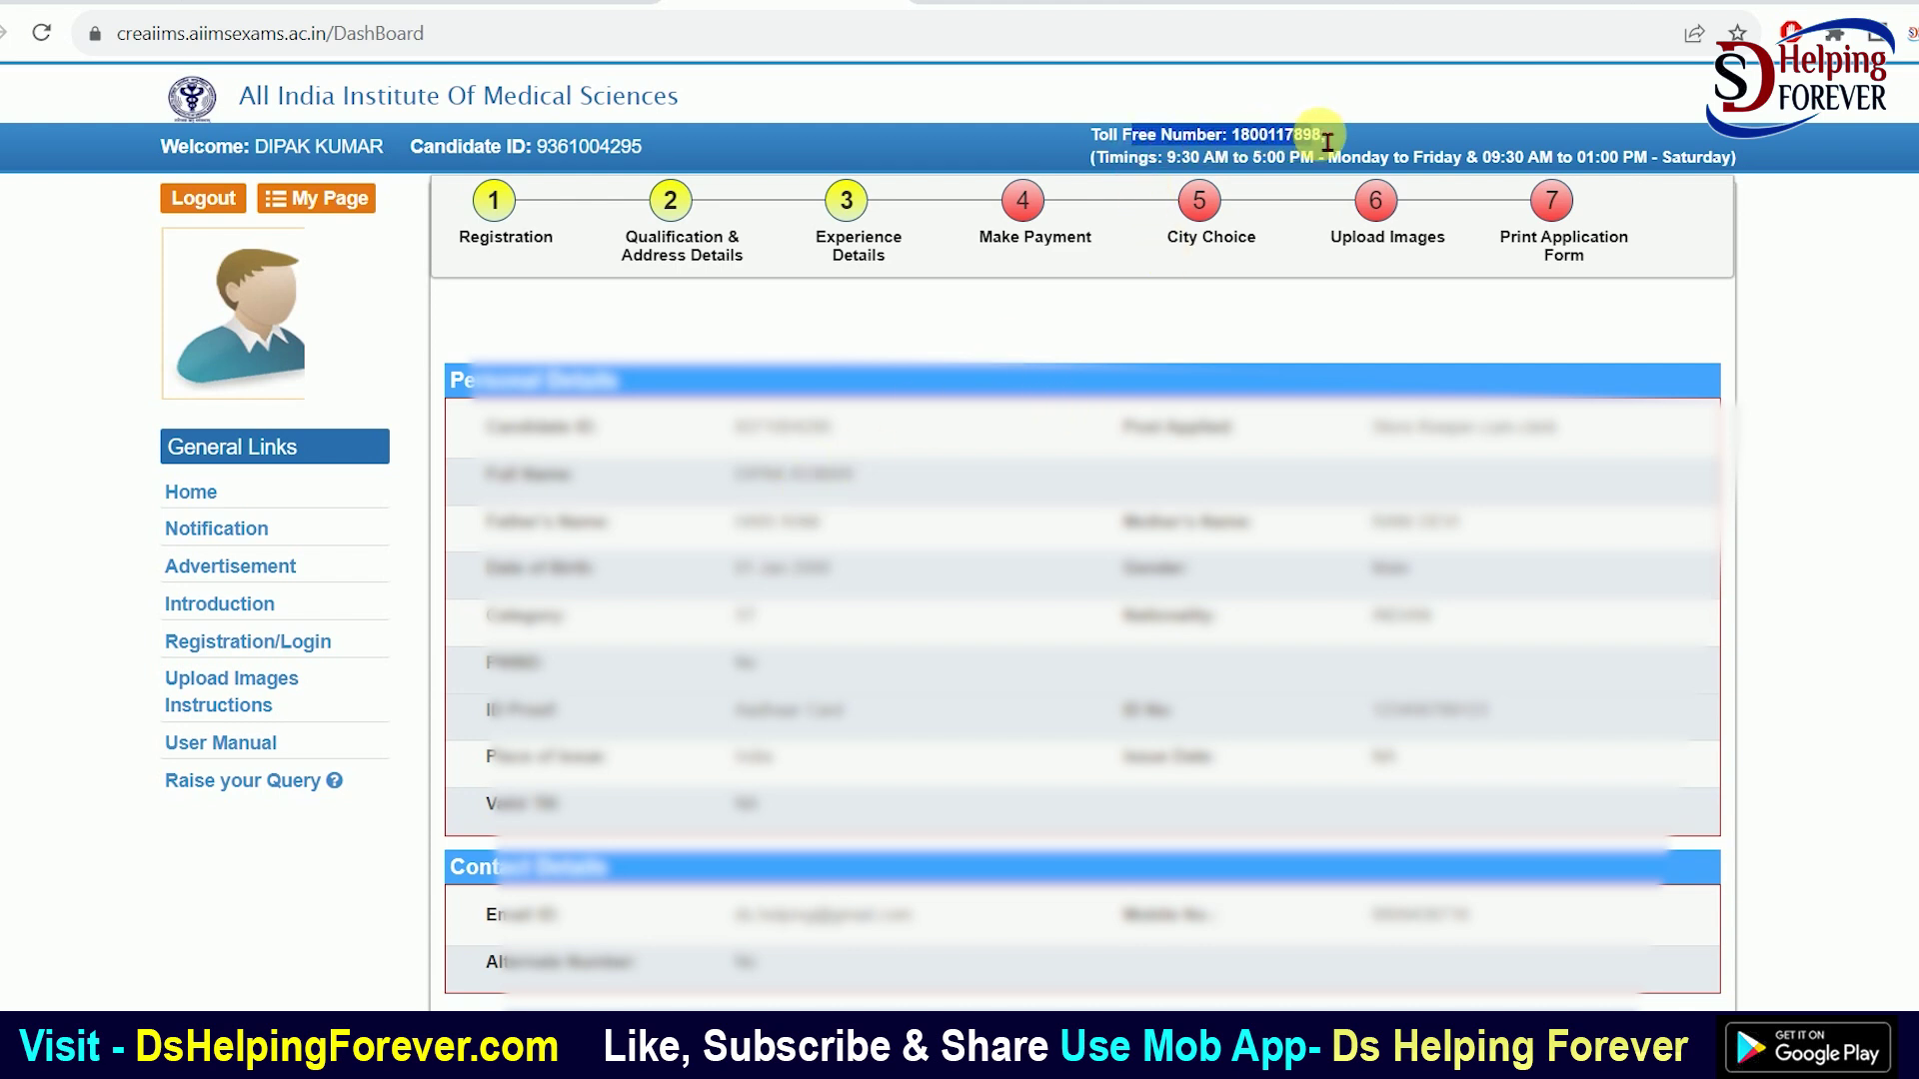
click(1297, 140)
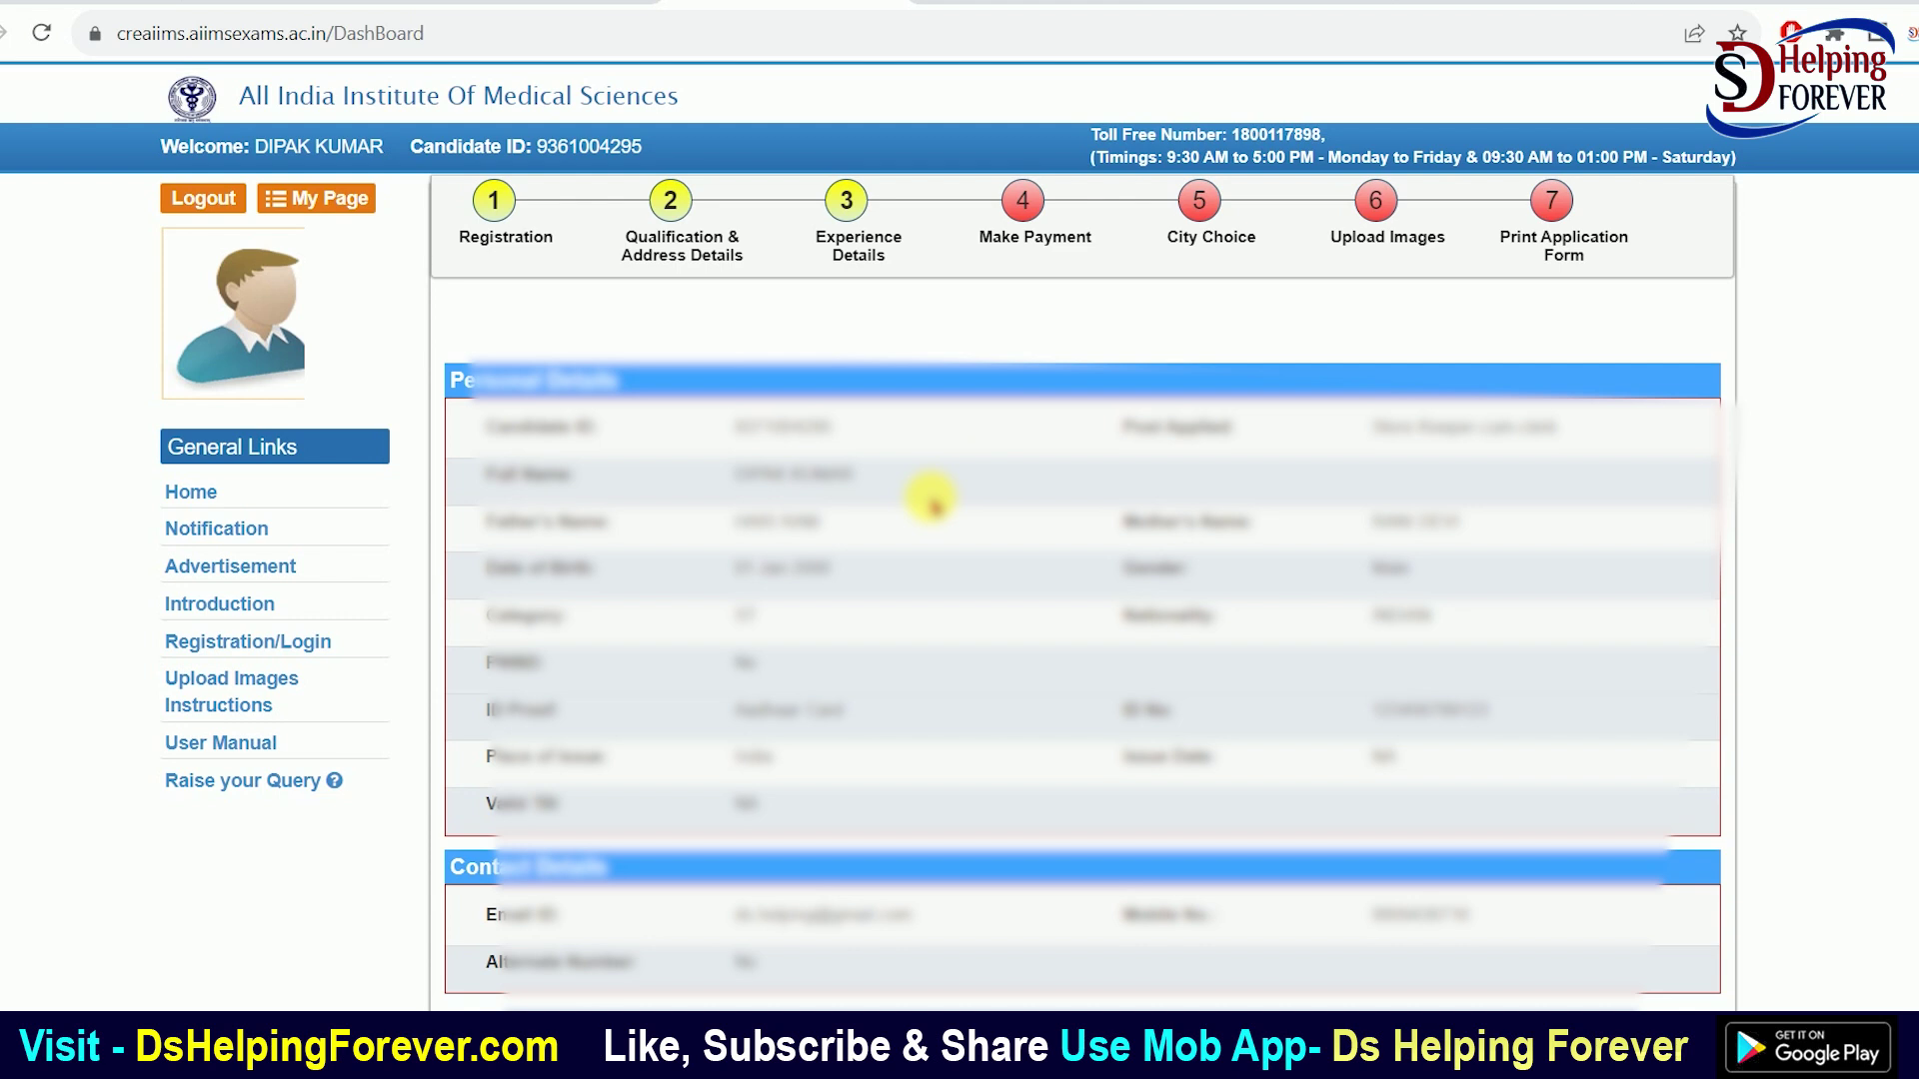
Open the query-raising page and examine its query text box and the accepted attachment formats
click(271, 788)
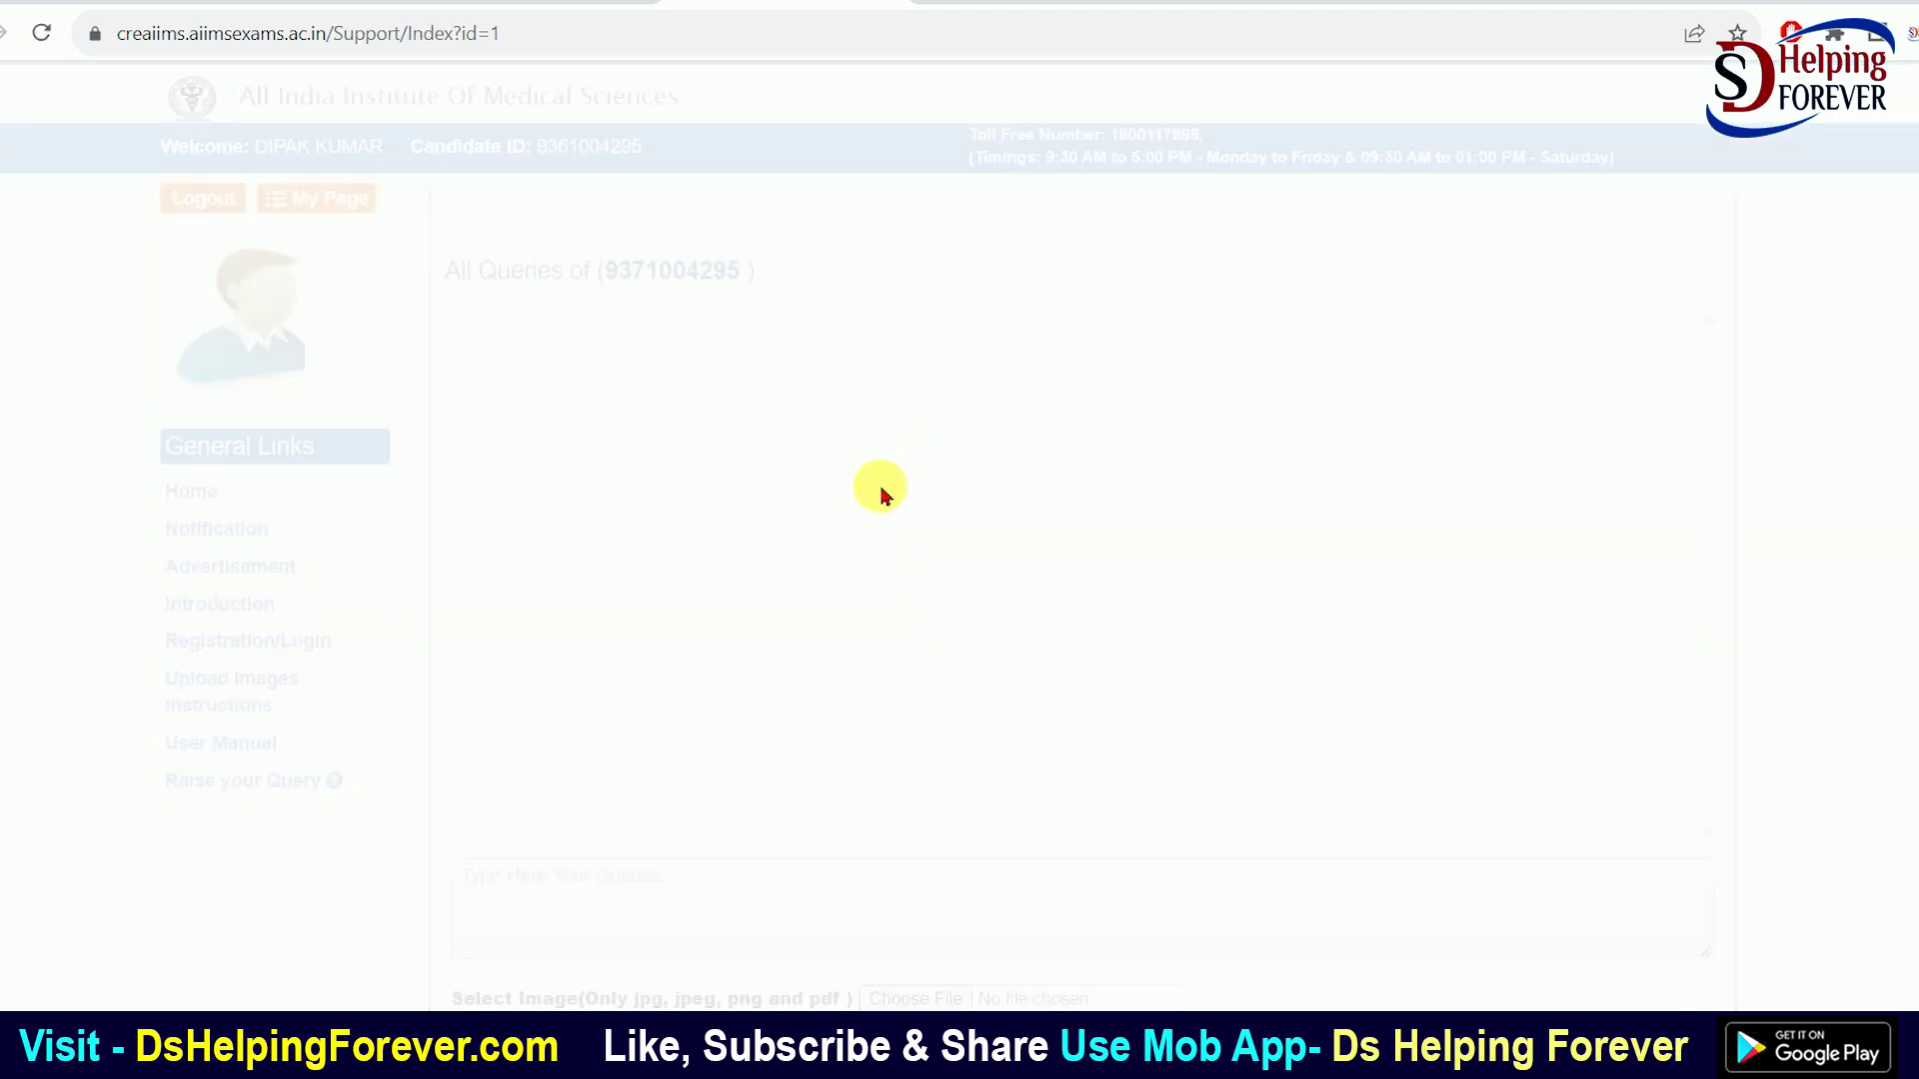
scroll(739, 730, down, 1)
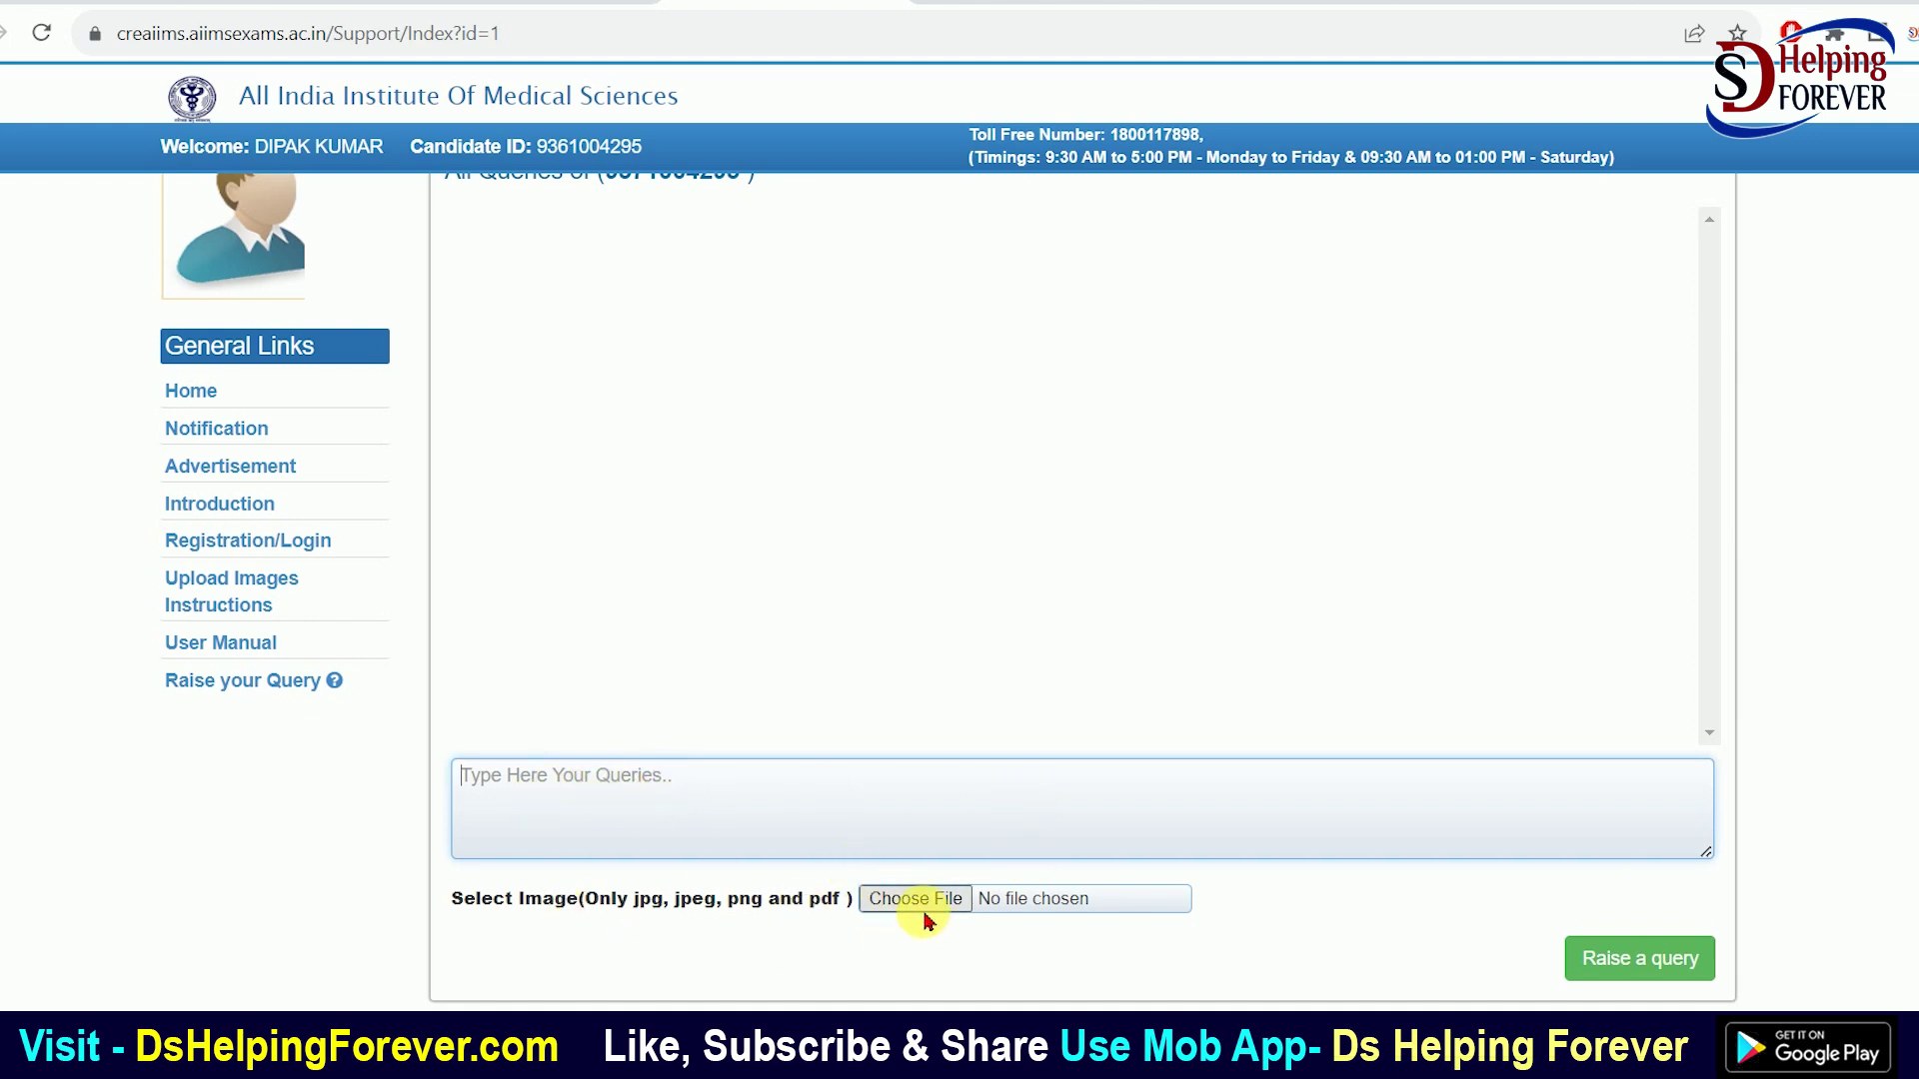
drag(512, 898, 634, 900)
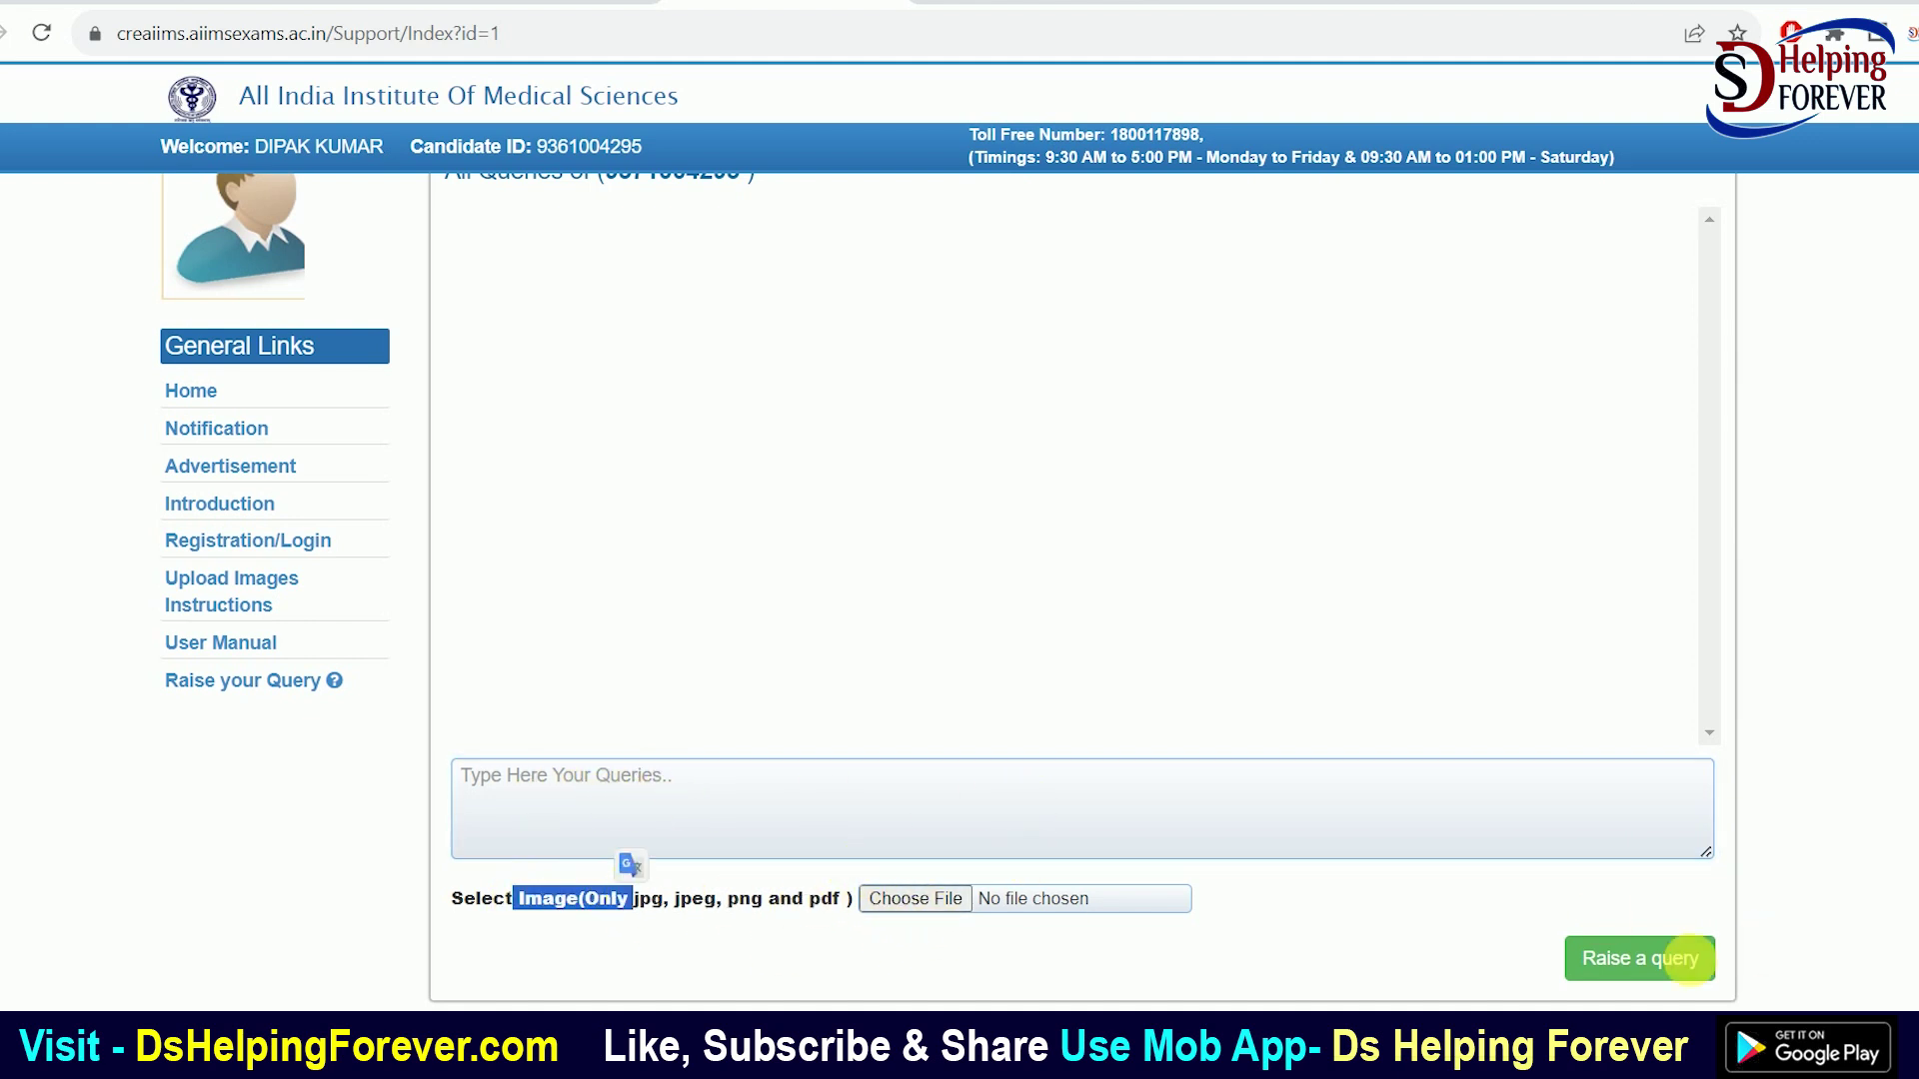
scroll(628, 609, up, 1)
Open the AIIMS Introduction document, read through it, and return to the AIIMS Exams home page
click(225, 604)
scroll(1070, 490, down, 5)
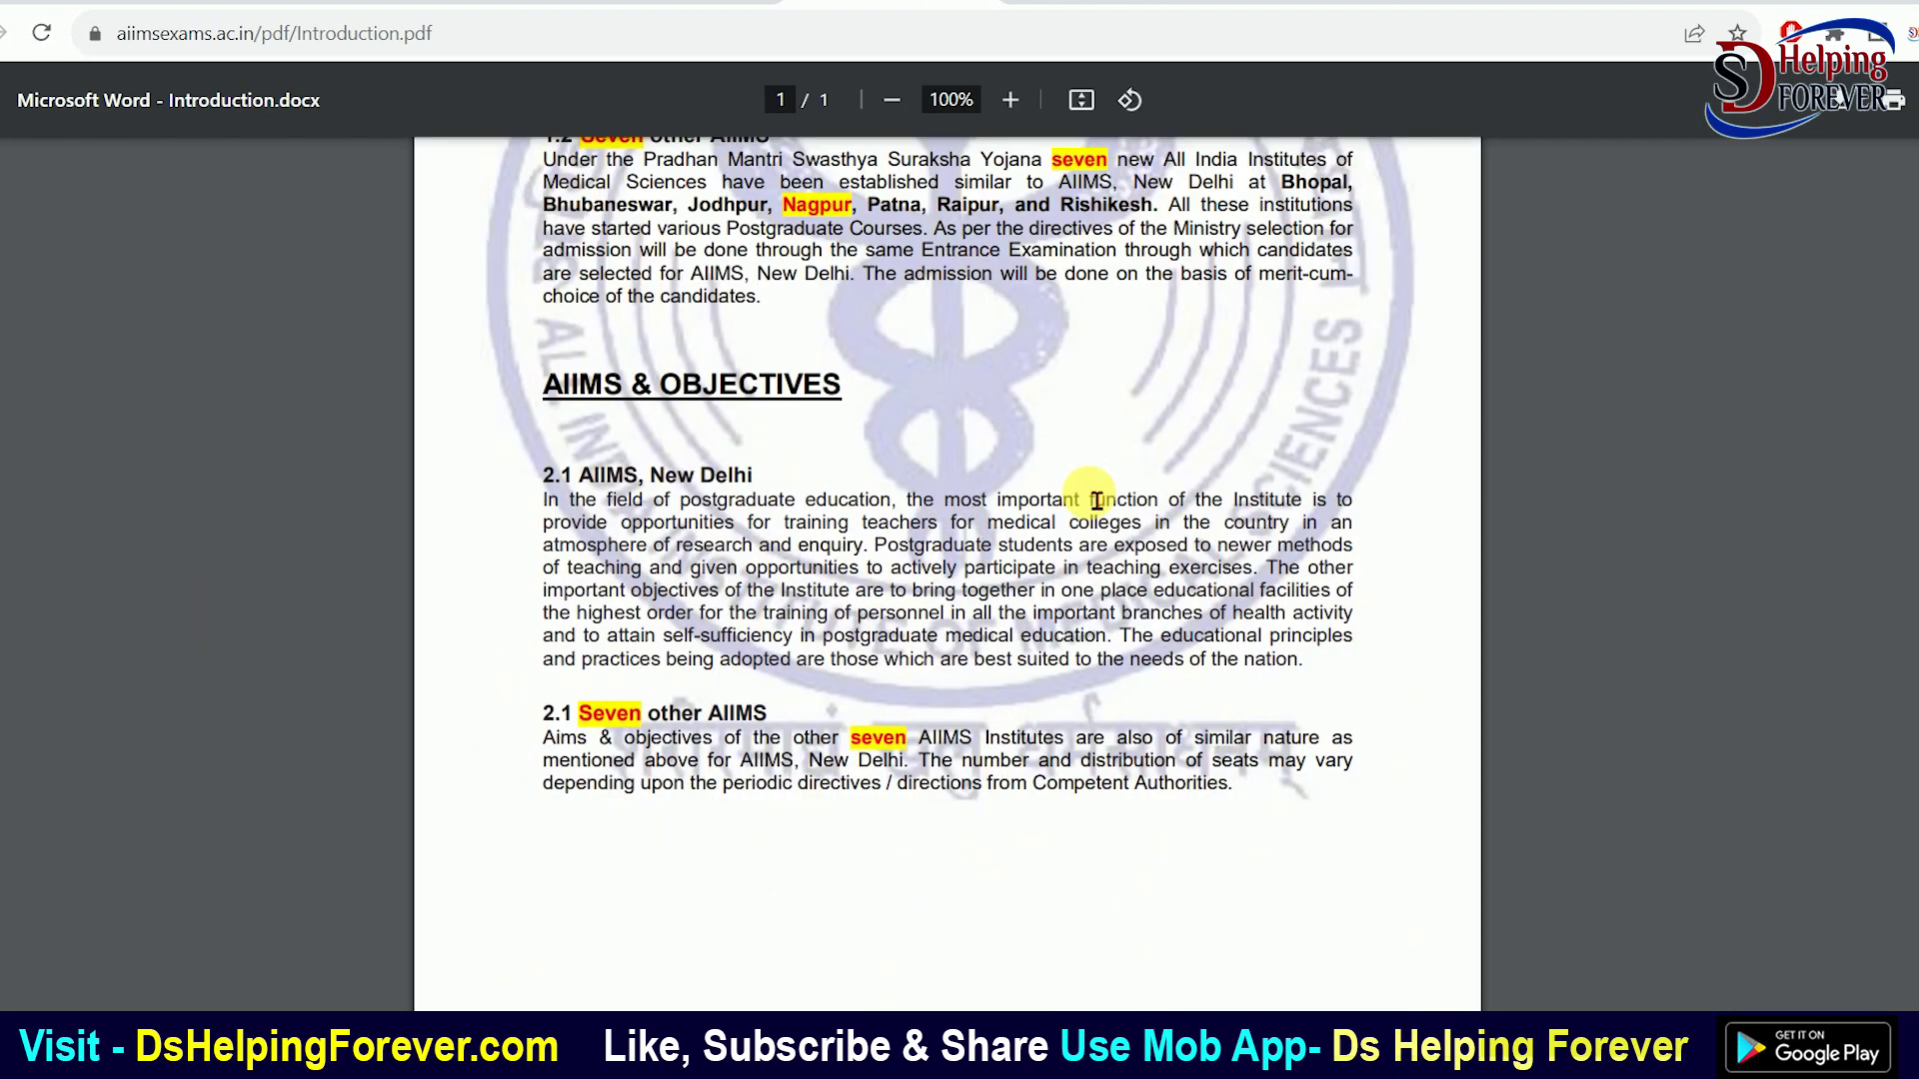
scroll(1096, 501, down, 1)
scroll(1097, 500, up, 5)
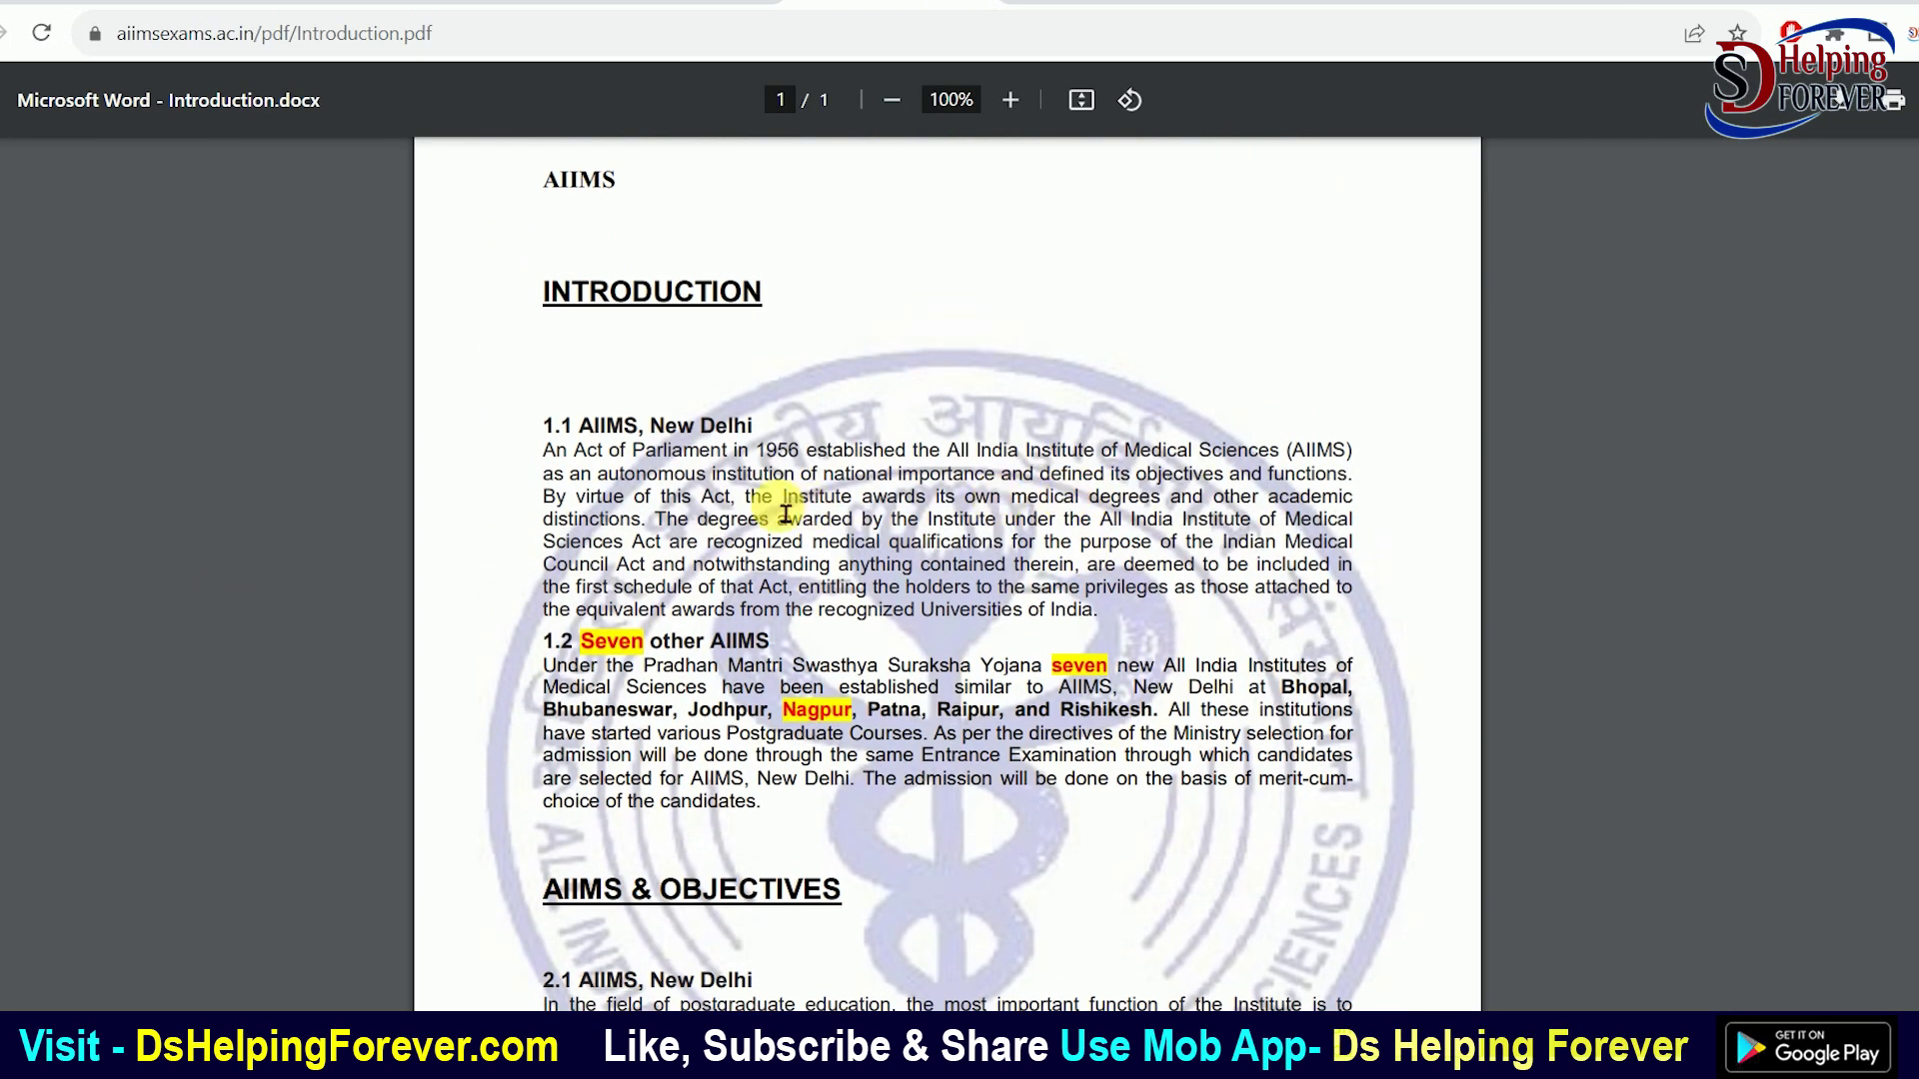
click(479, 3)
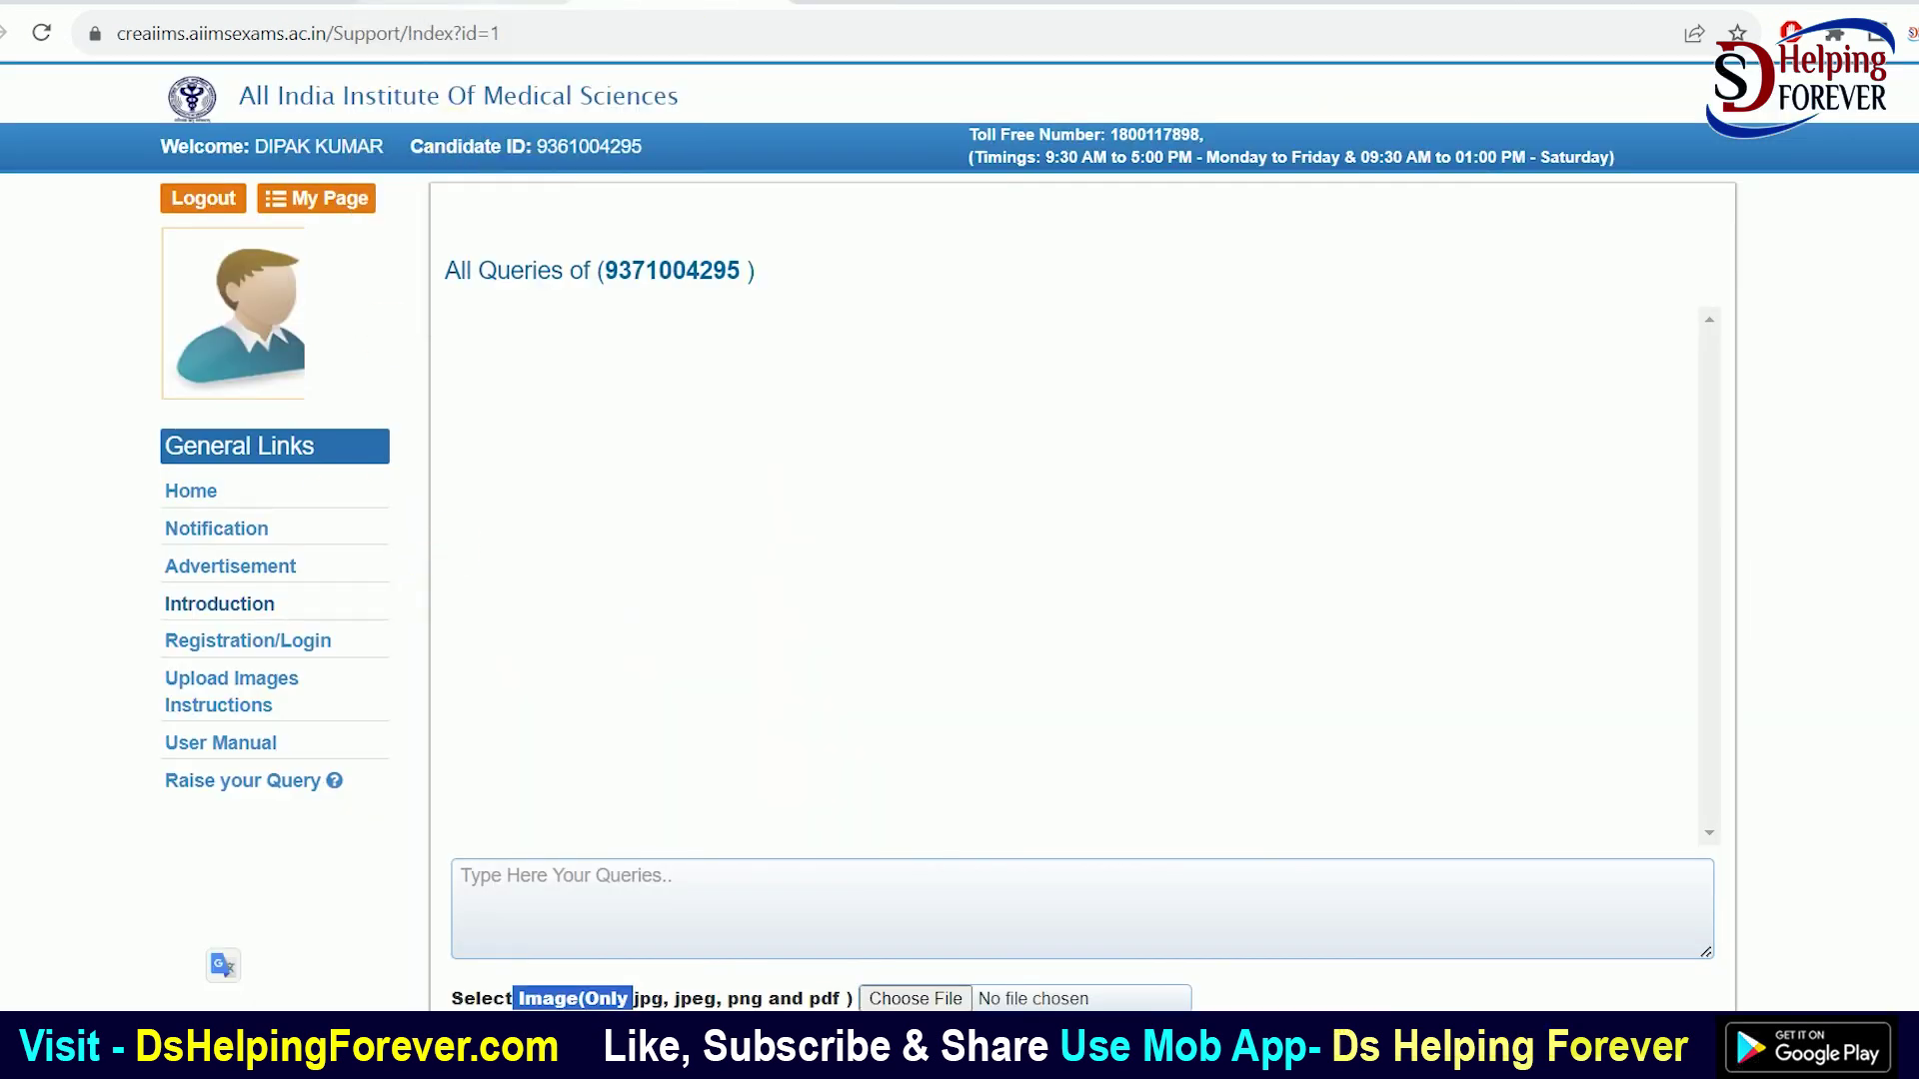
click(470, 3)
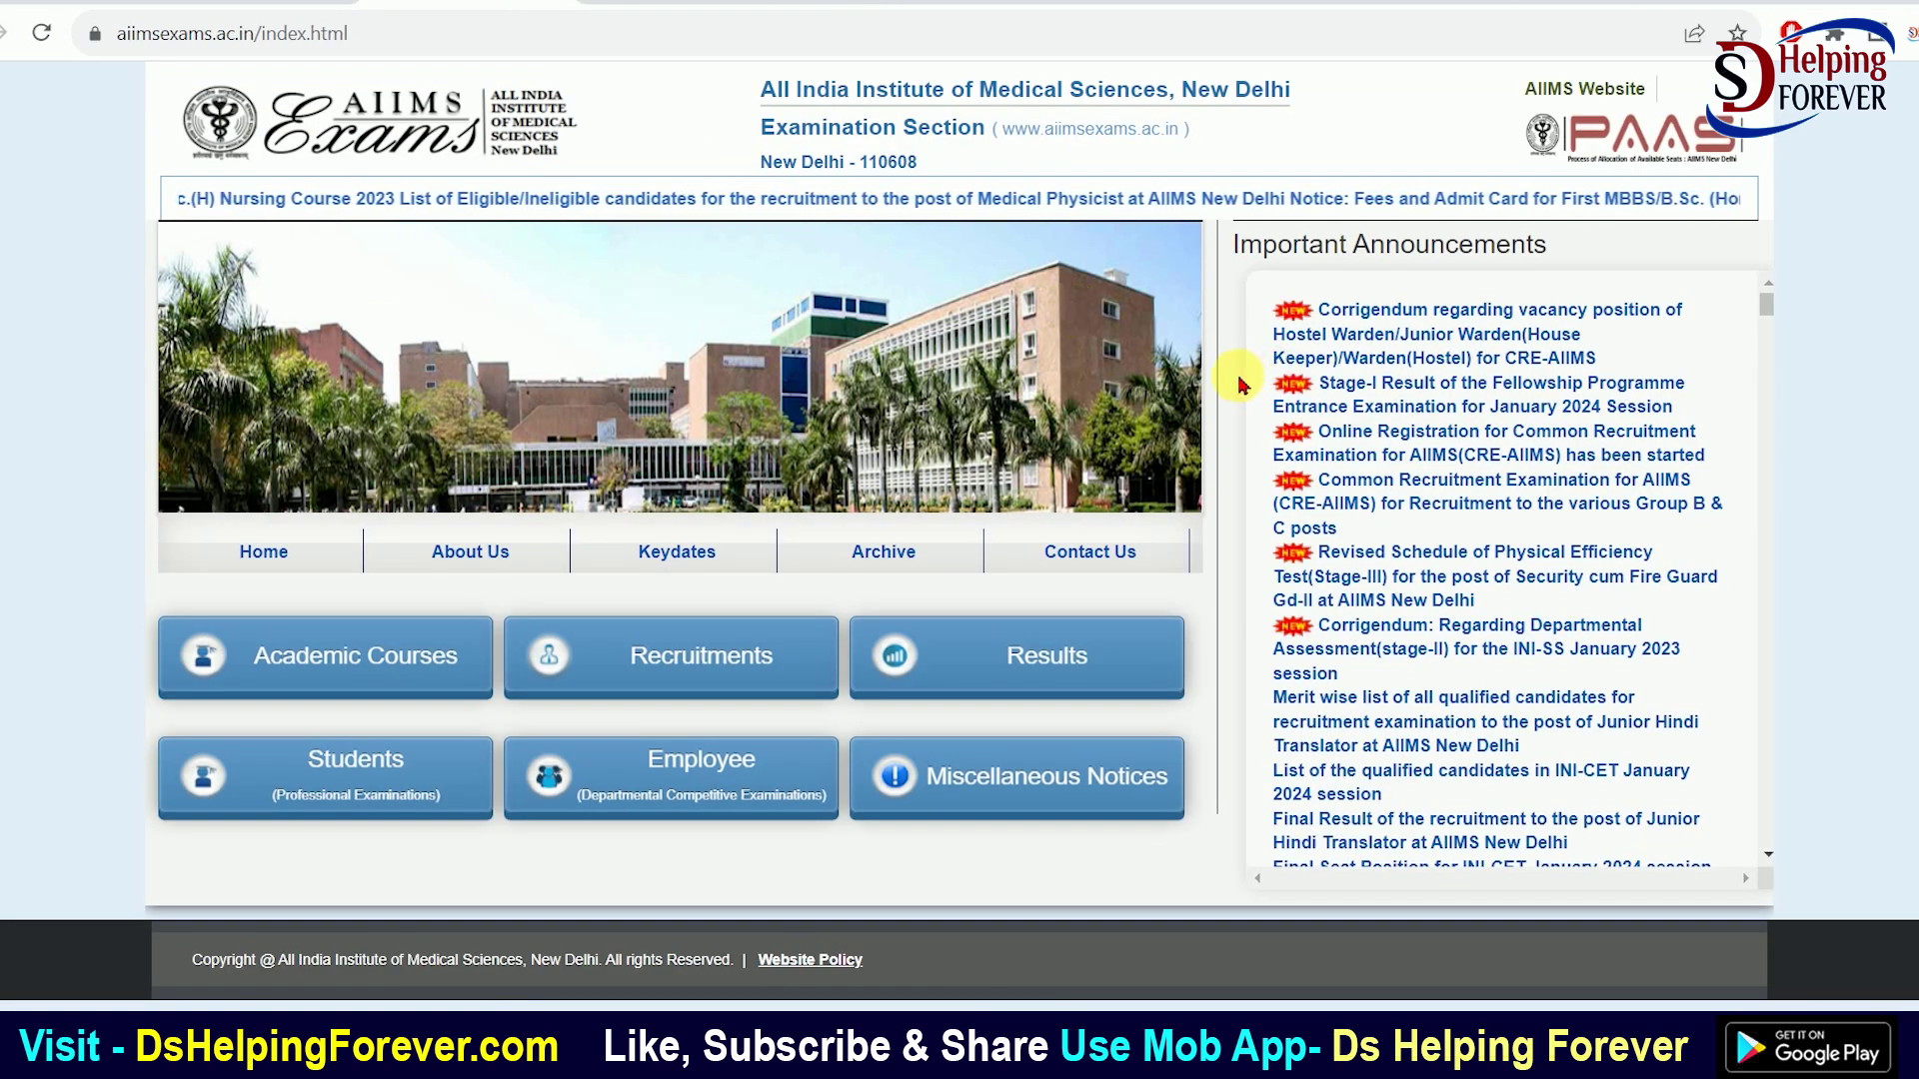